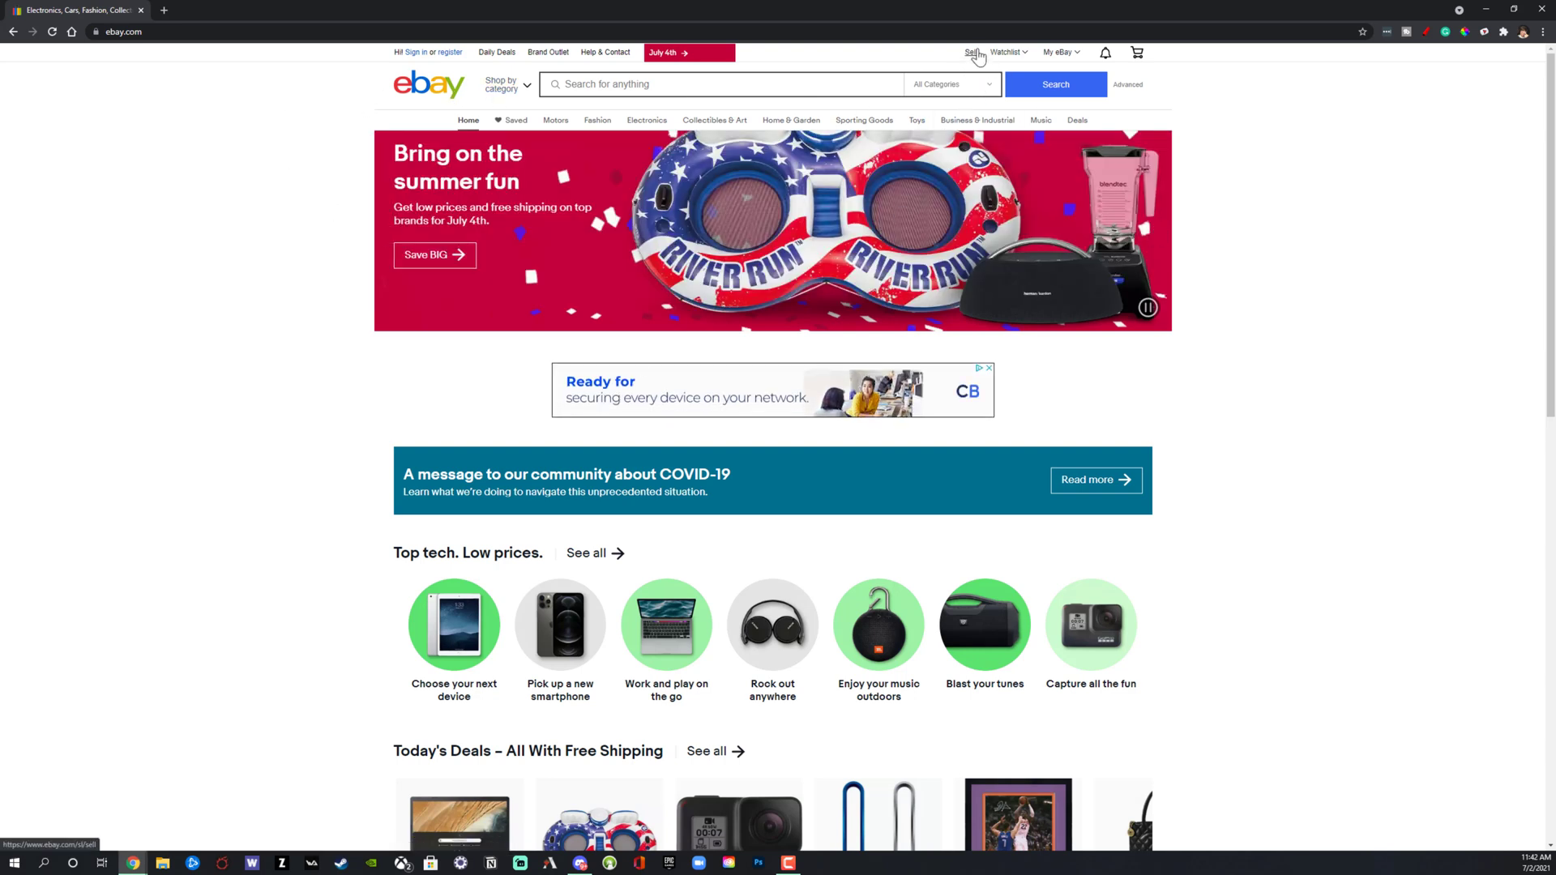
Go to the selling overview of the account and start listing a new item for sale.
mouse_move(1058, 54)
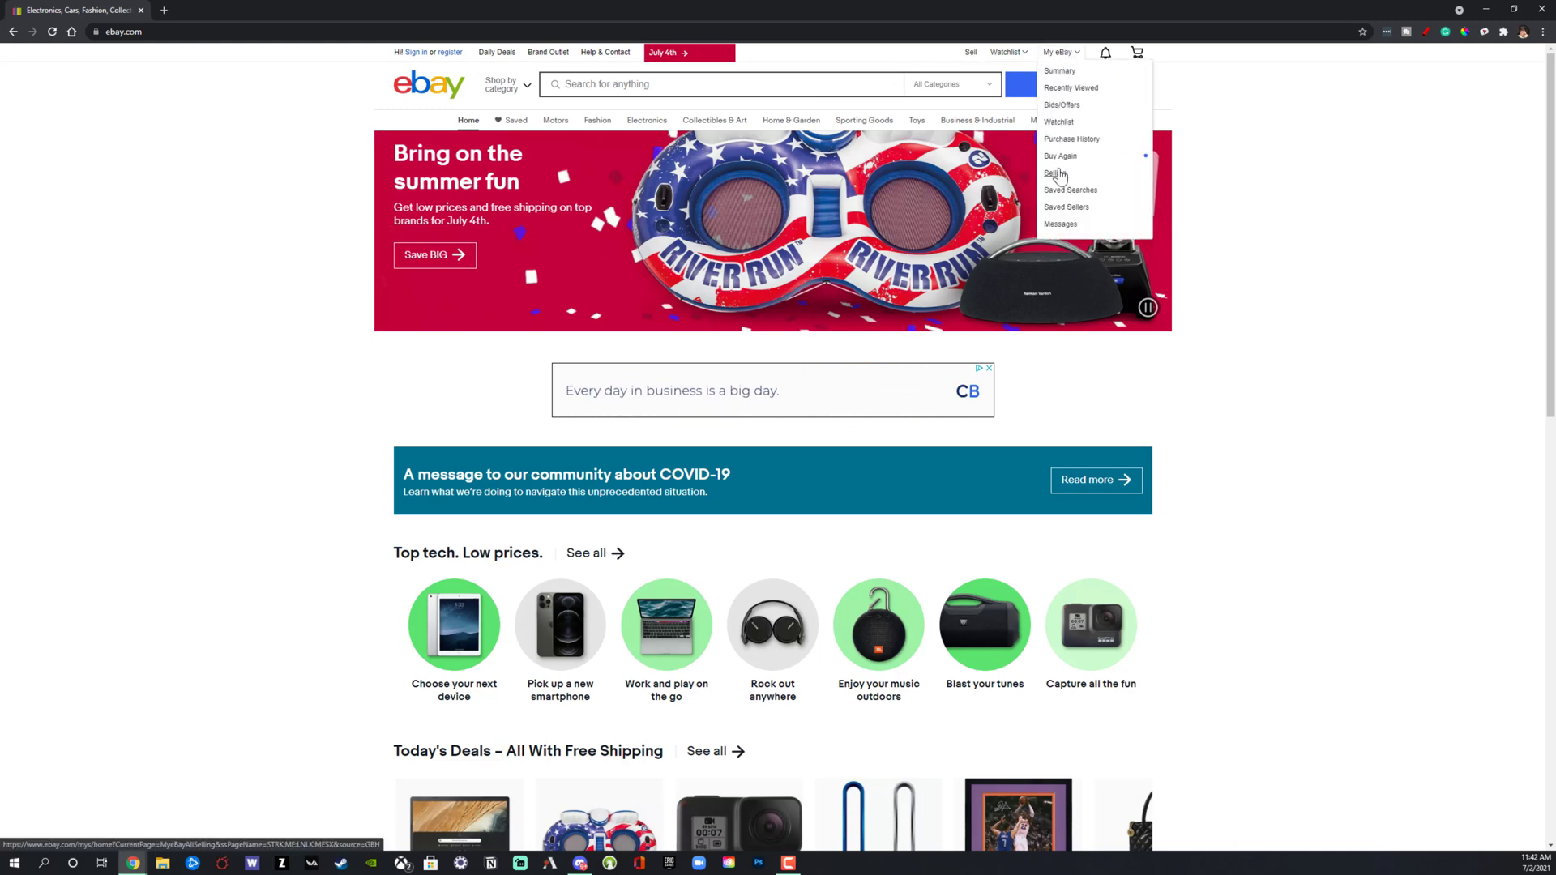
click(1056, 173)
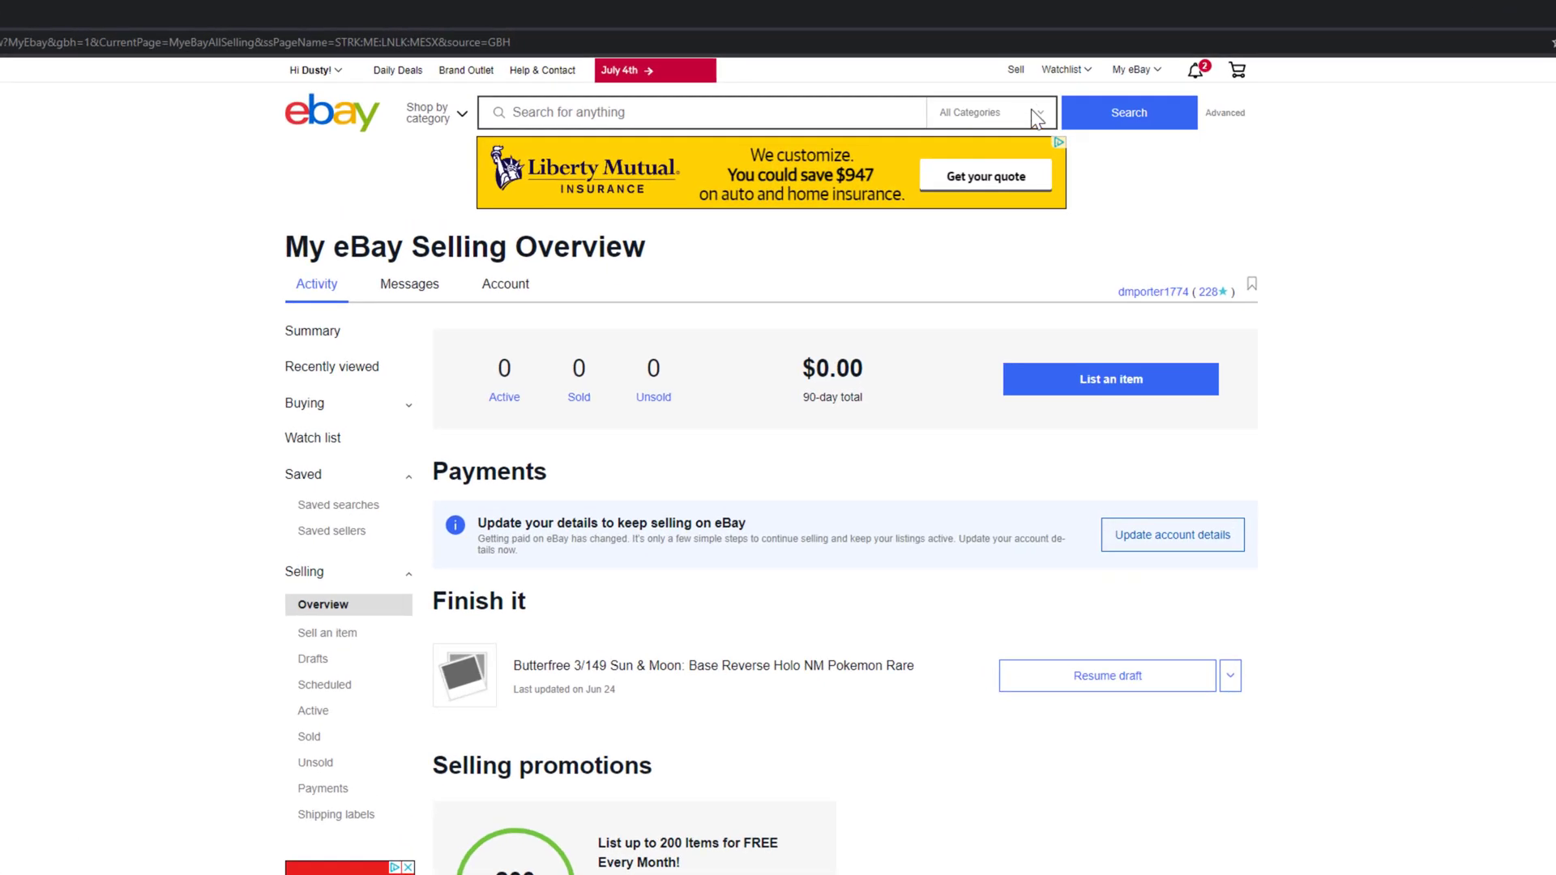
click(1016, 73)
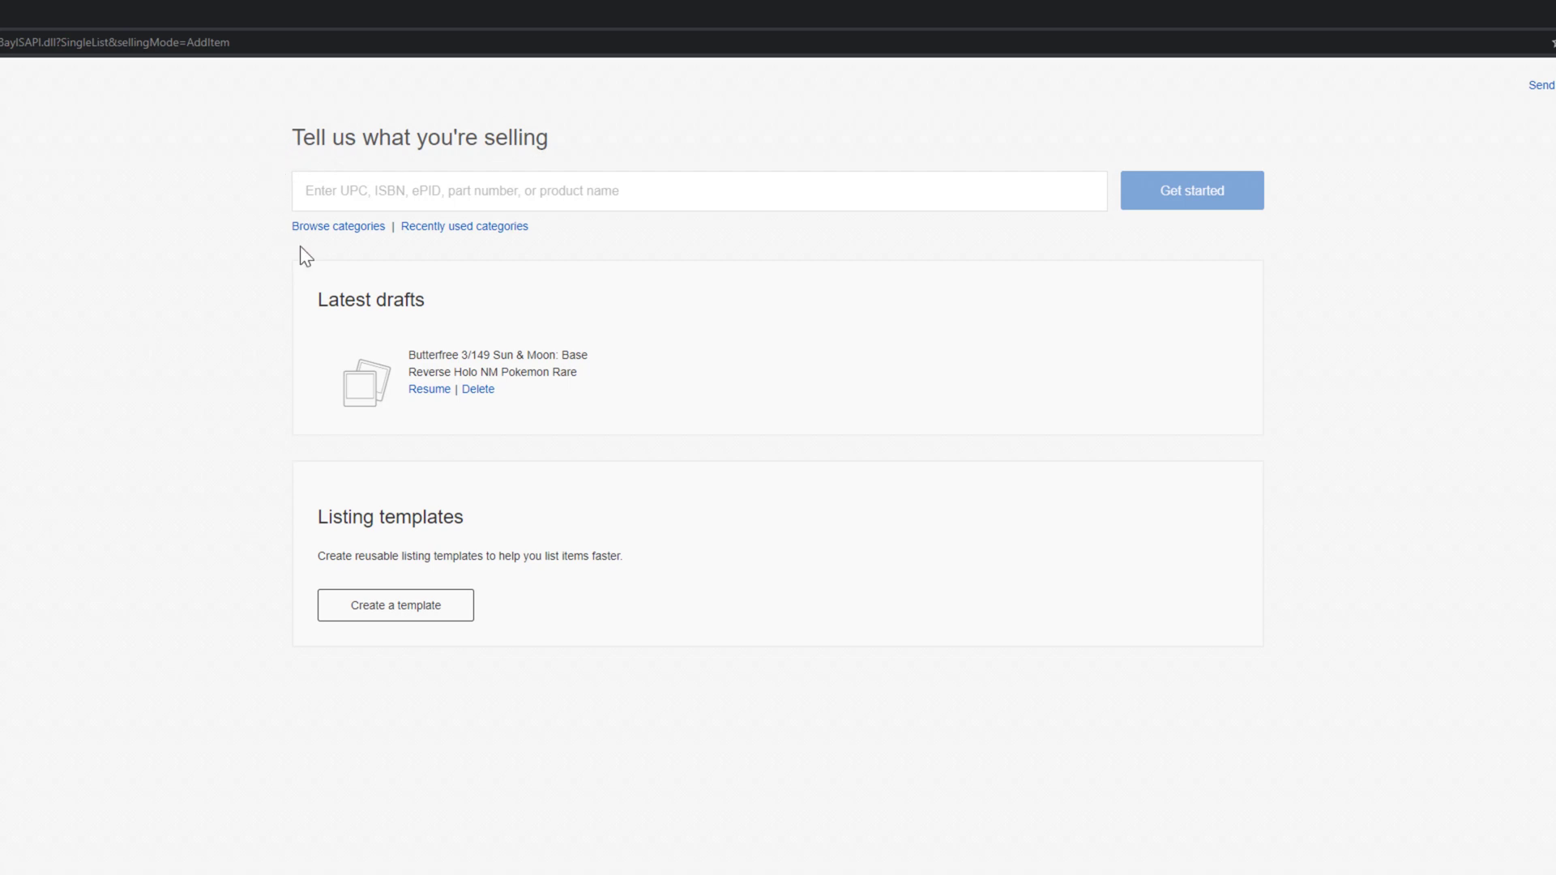
Describe the item as "Pokemon Pack" and start the listing with this title.
click(350, 193)
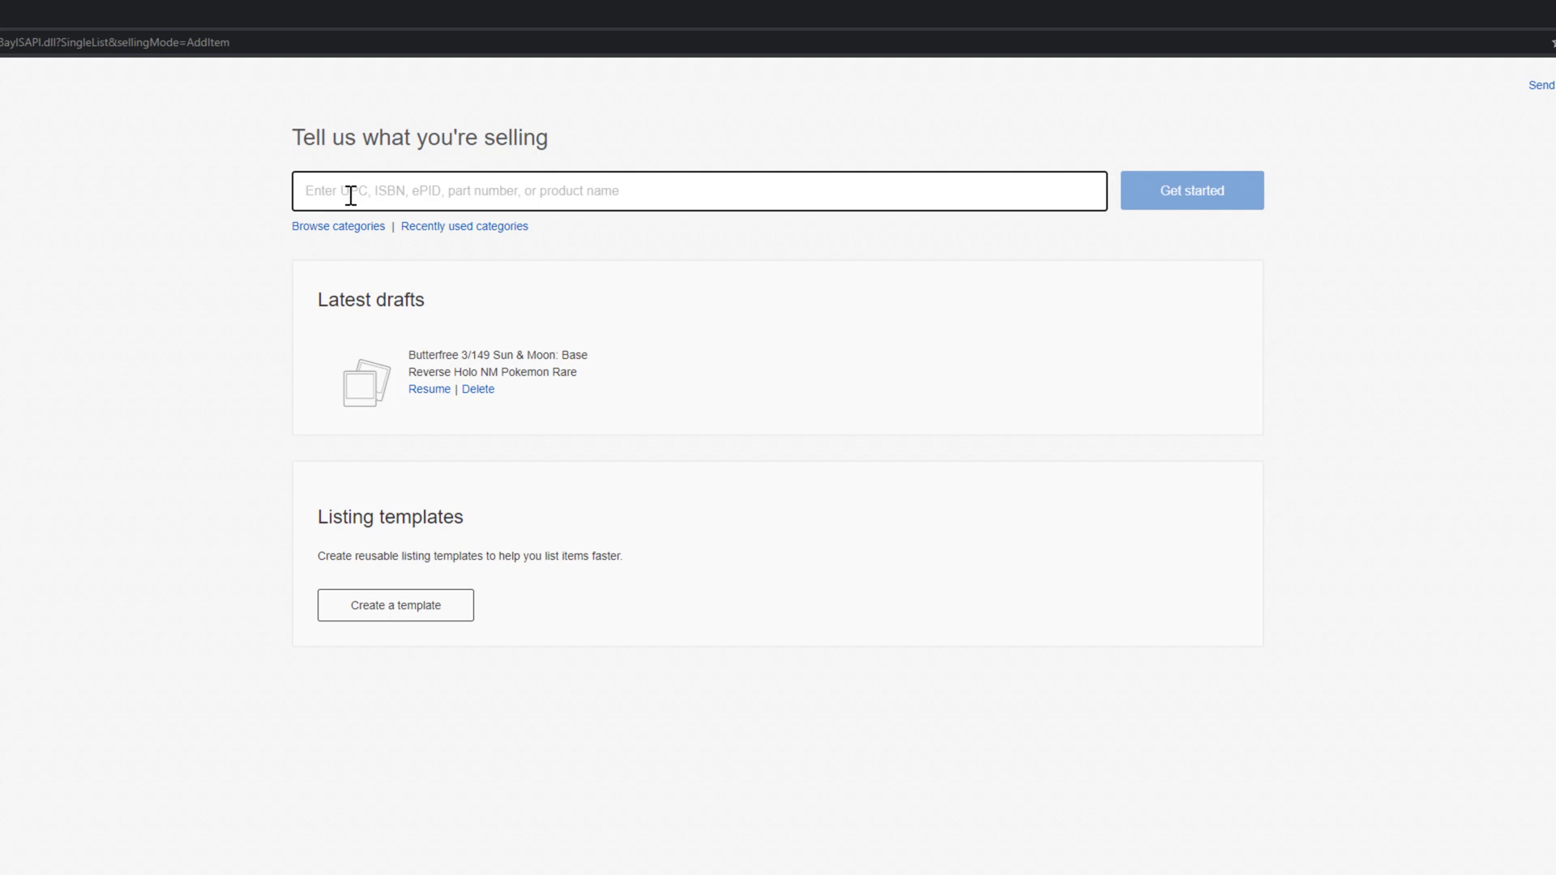
text(Pokem)
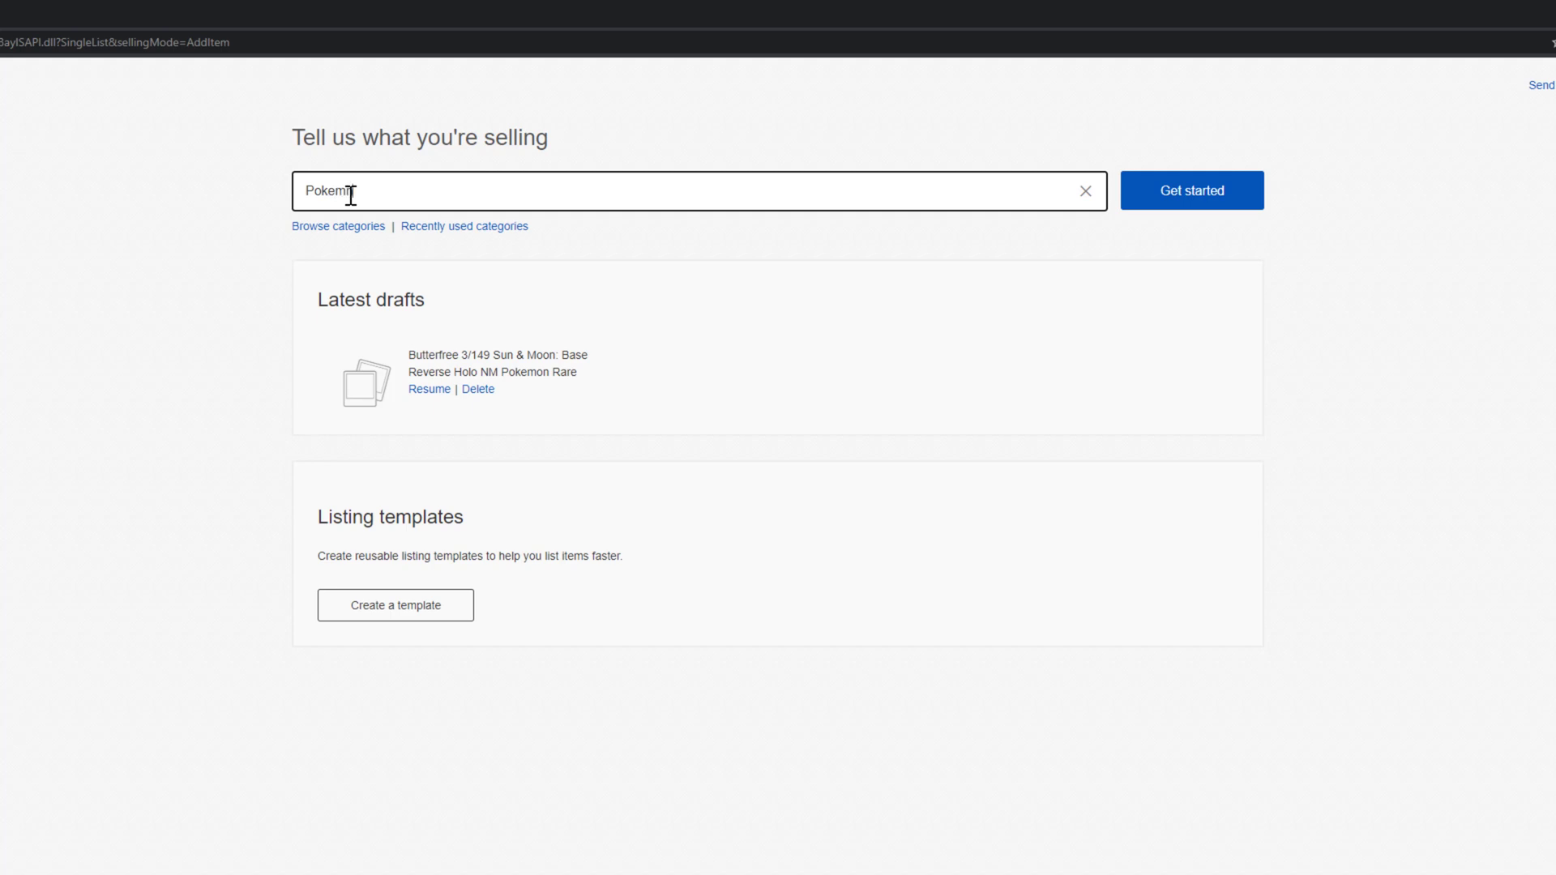
text(on )
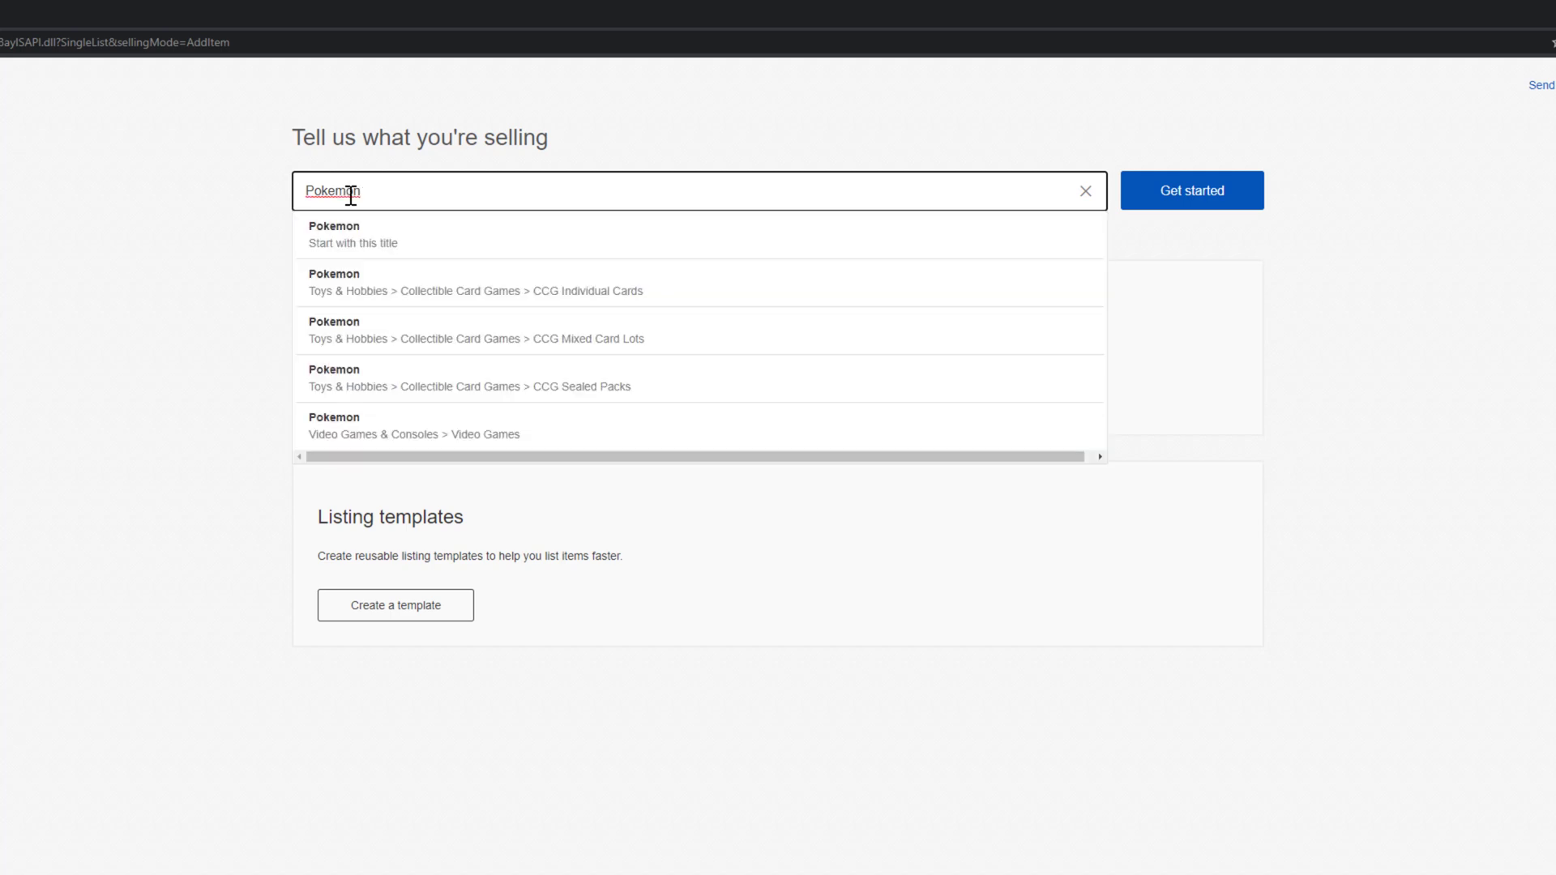
text(Pack)
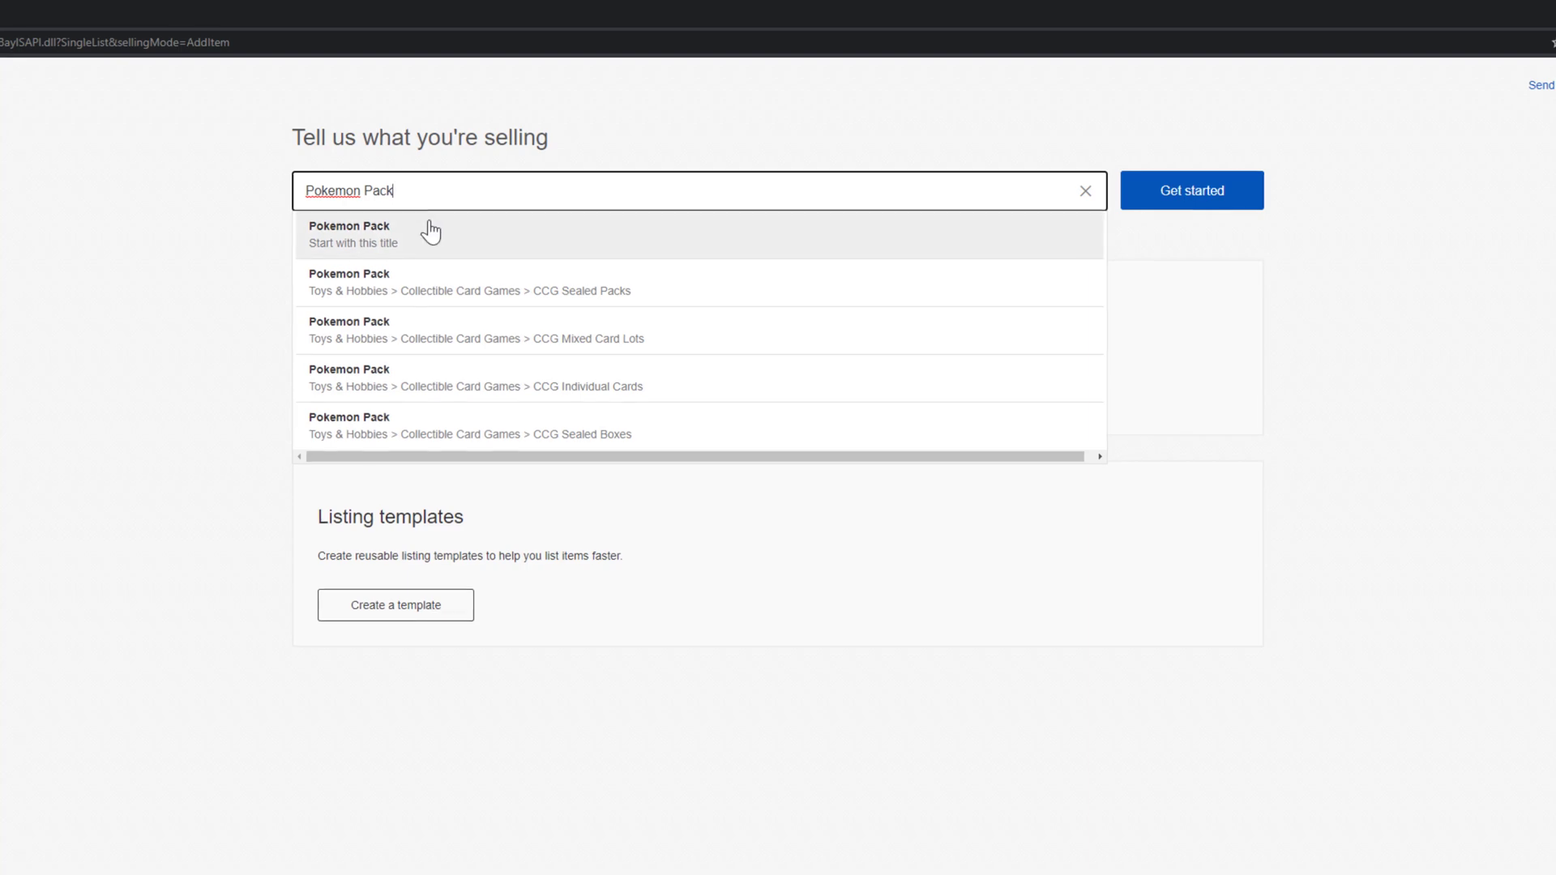
click(431, 231)
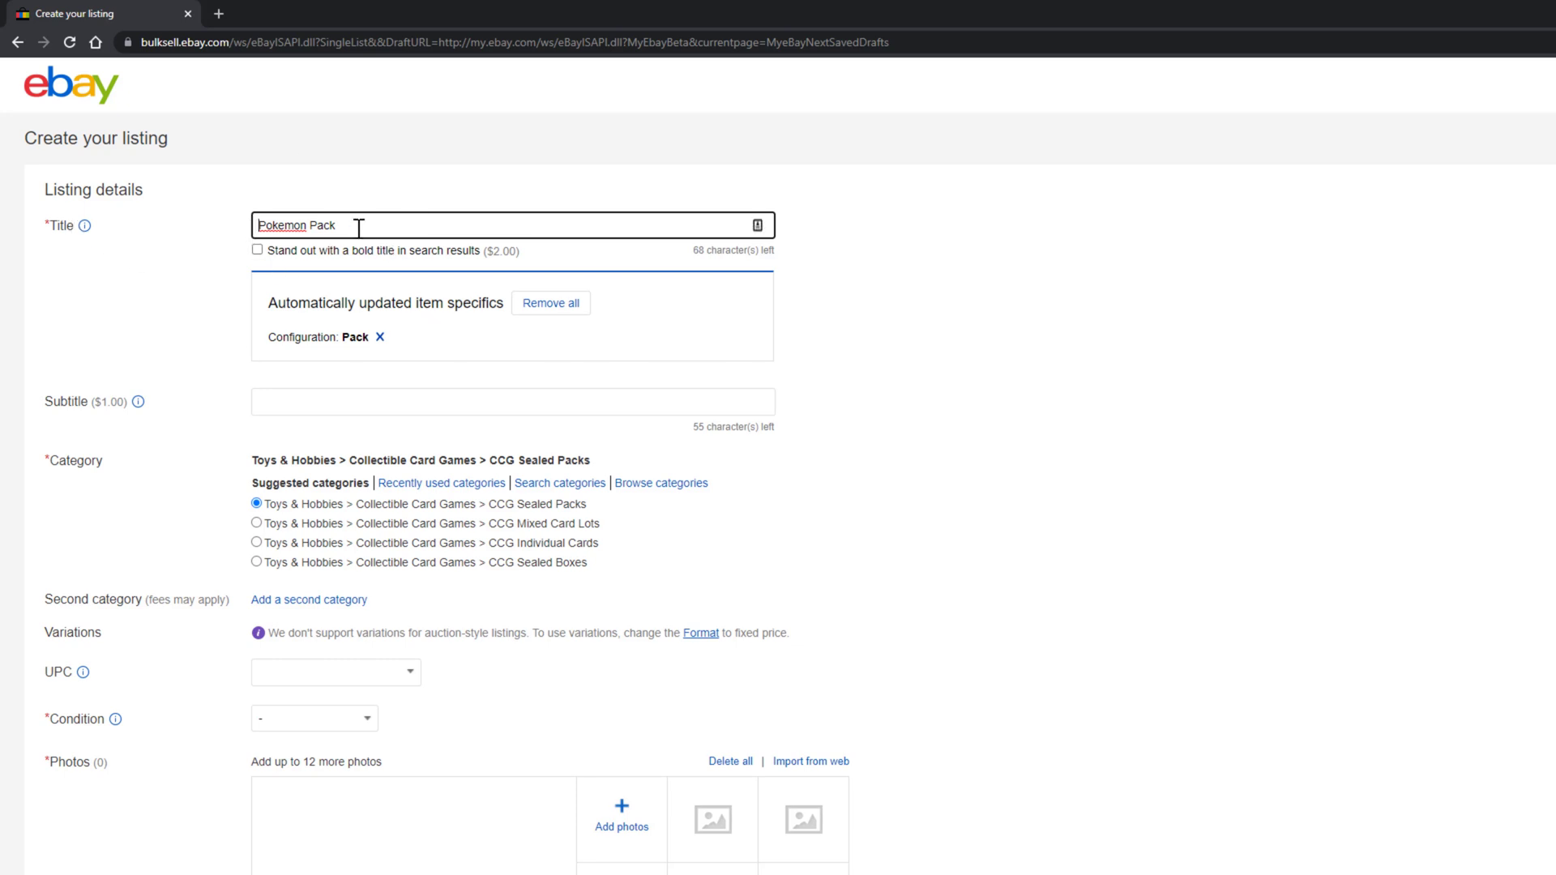
Replace the listing title with "New Sealed Chilling Reign Pokemon Booster Pack".
drag(364, 233, 41, 261)
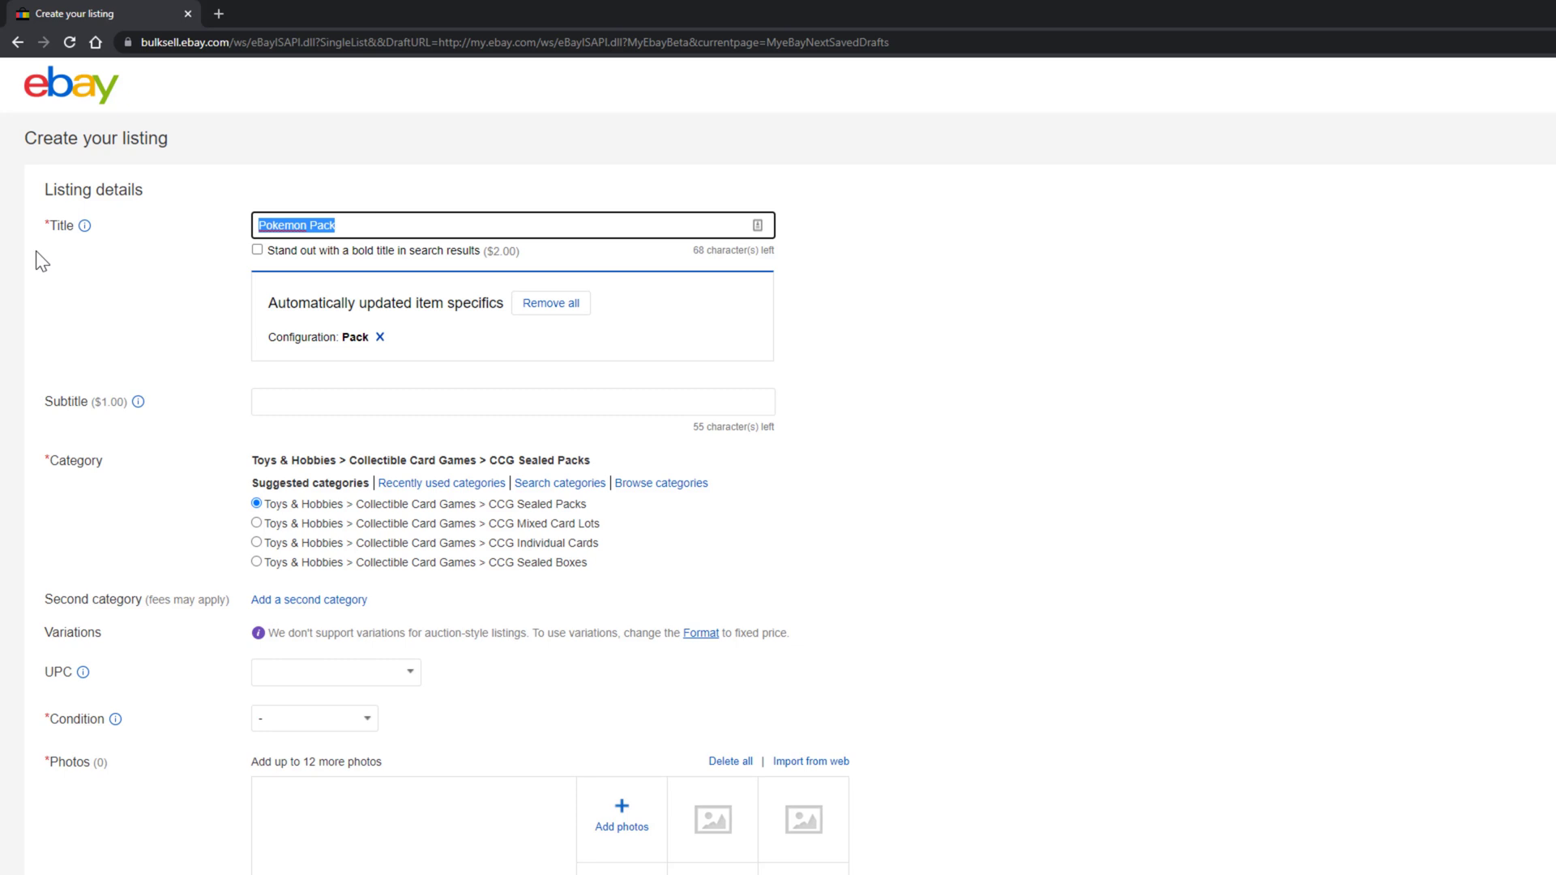
text(New Sealed Chilling Reign Pokemon Booster Pack)
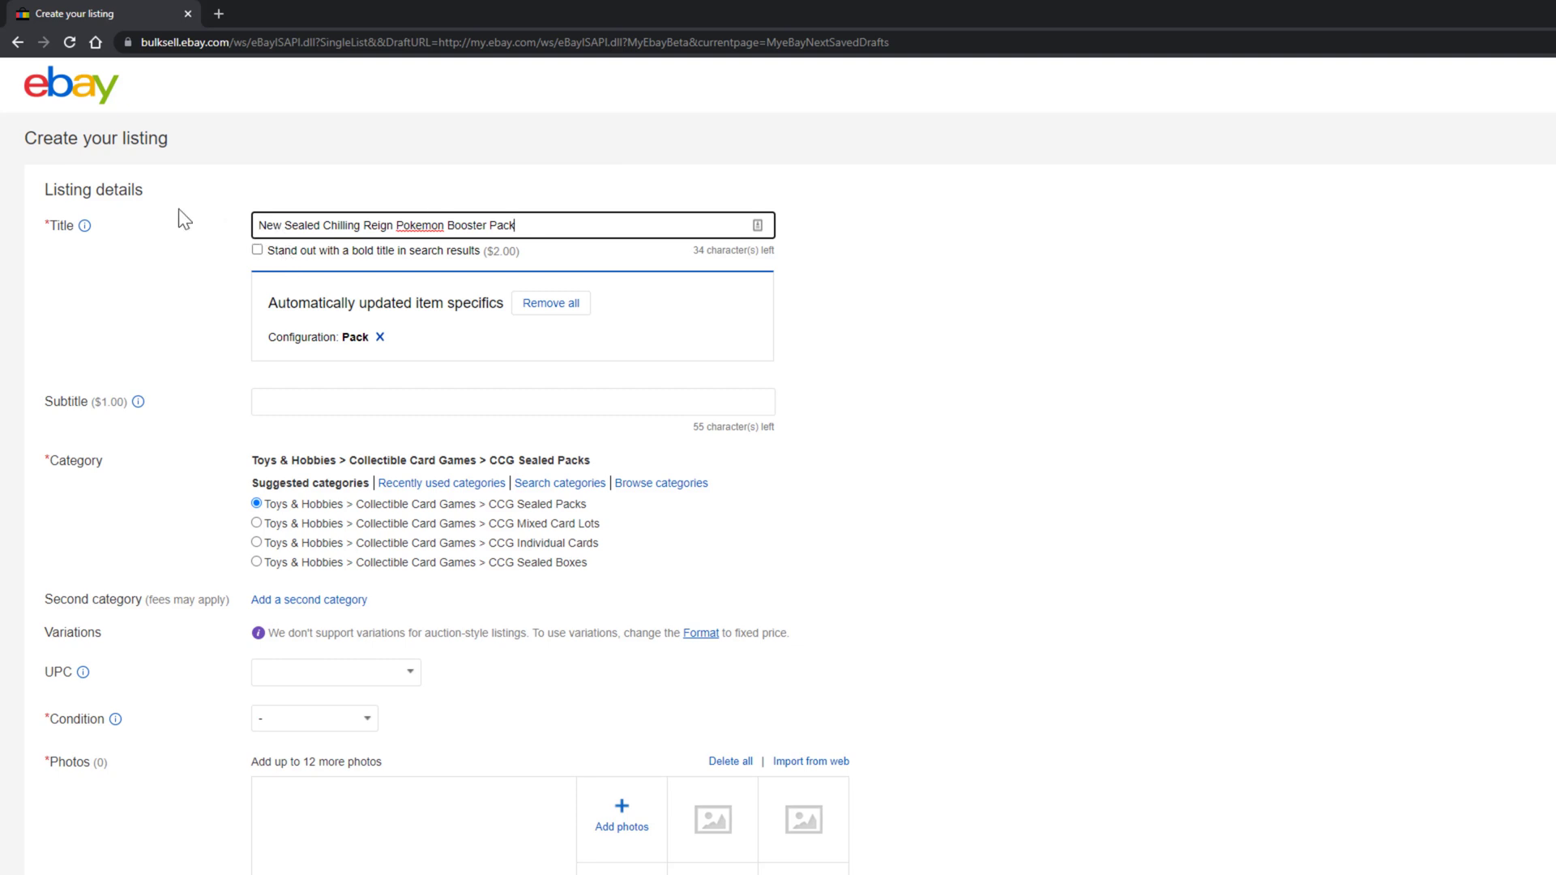
Try the bold title option and the subtitle "Really Nice", clearing each one again.
click(257, 251)
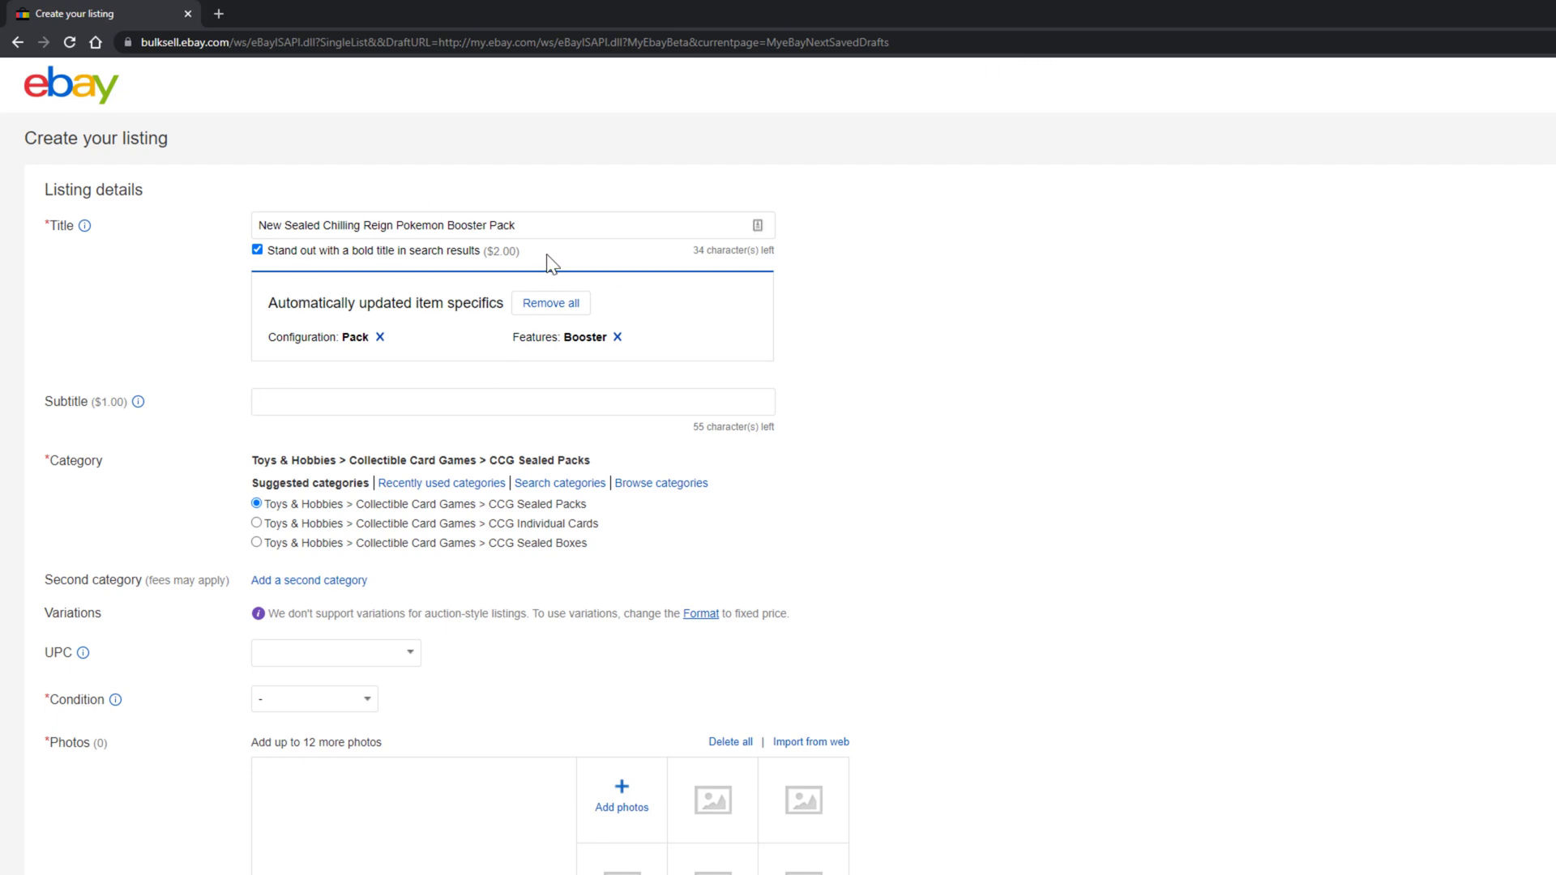
click(258, 250)
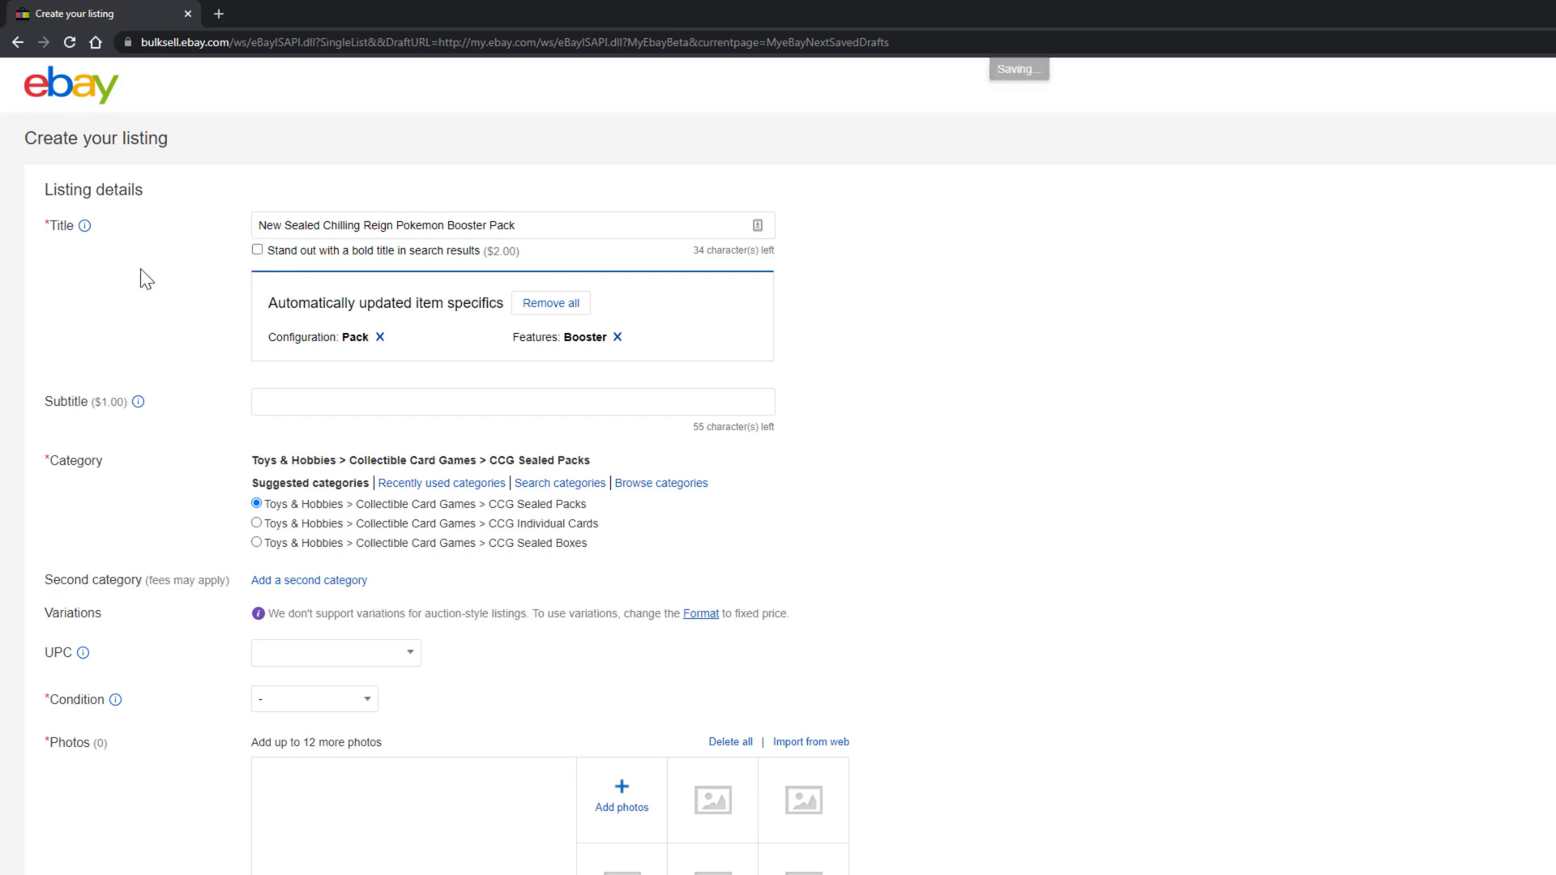
click(286, 407)
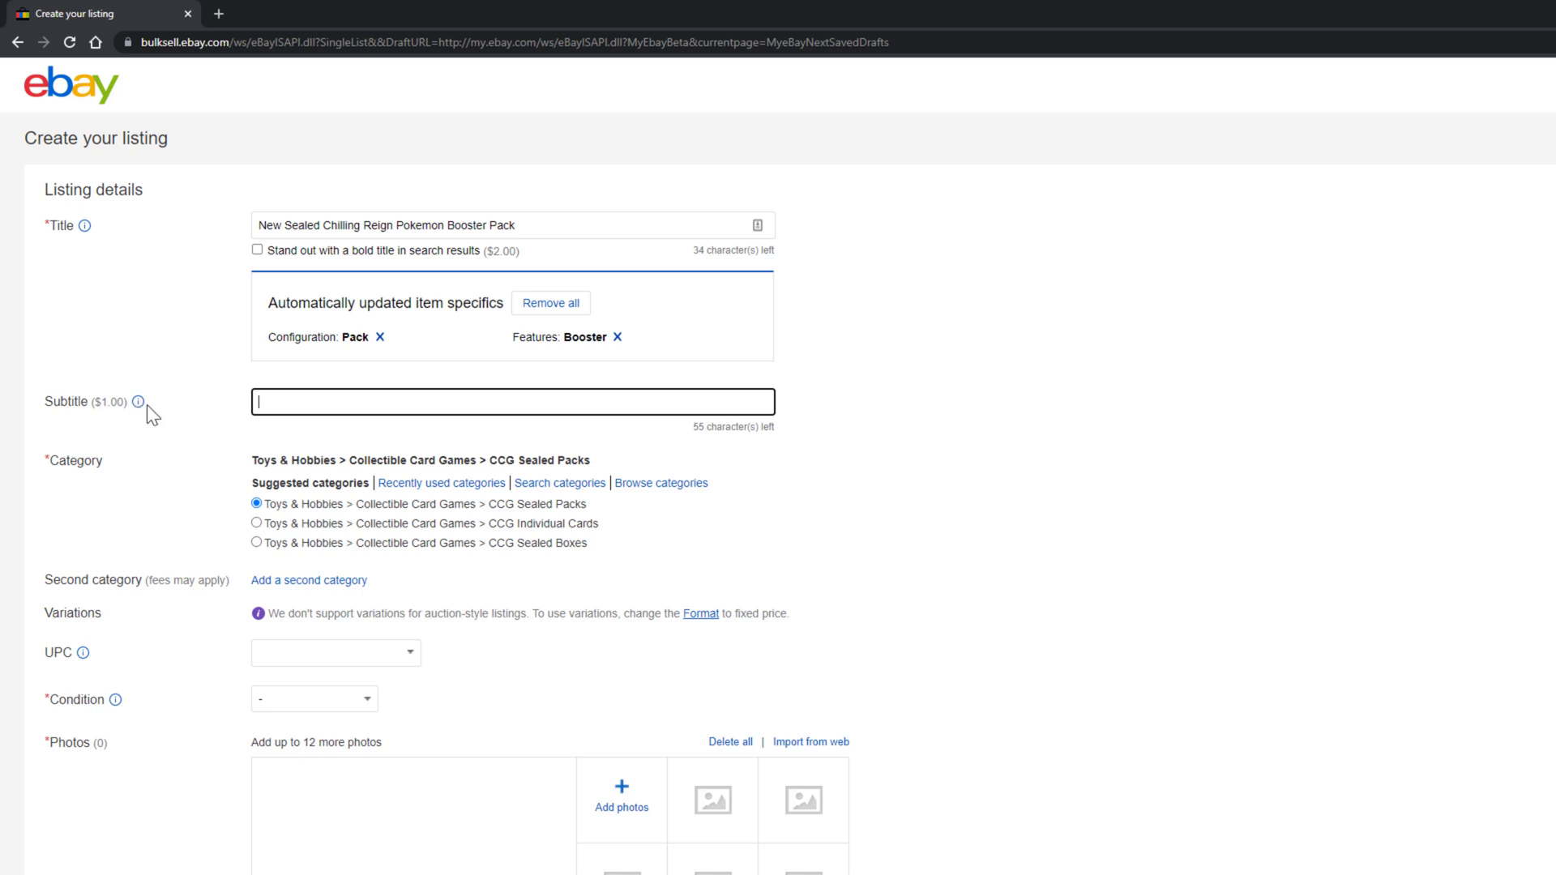
text(Really Nice)
drag(312, 402, 6, 392)
key(BackSpace)
Try the category CCG Individual Cards and return the listing to CCG Sealed Packs.
click(256, 523)
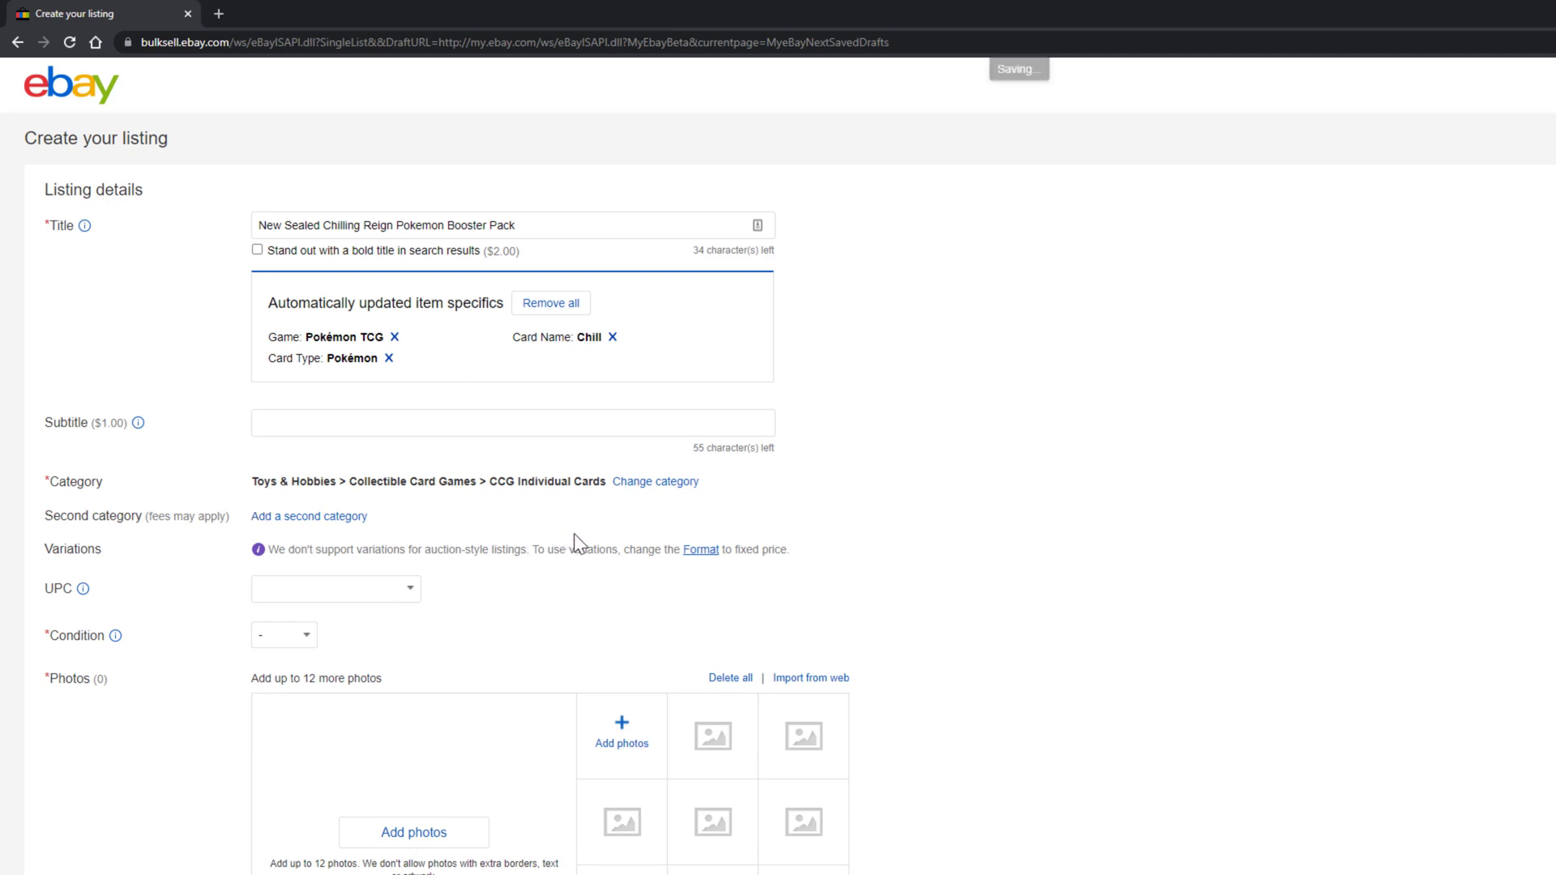
click(657, 483)
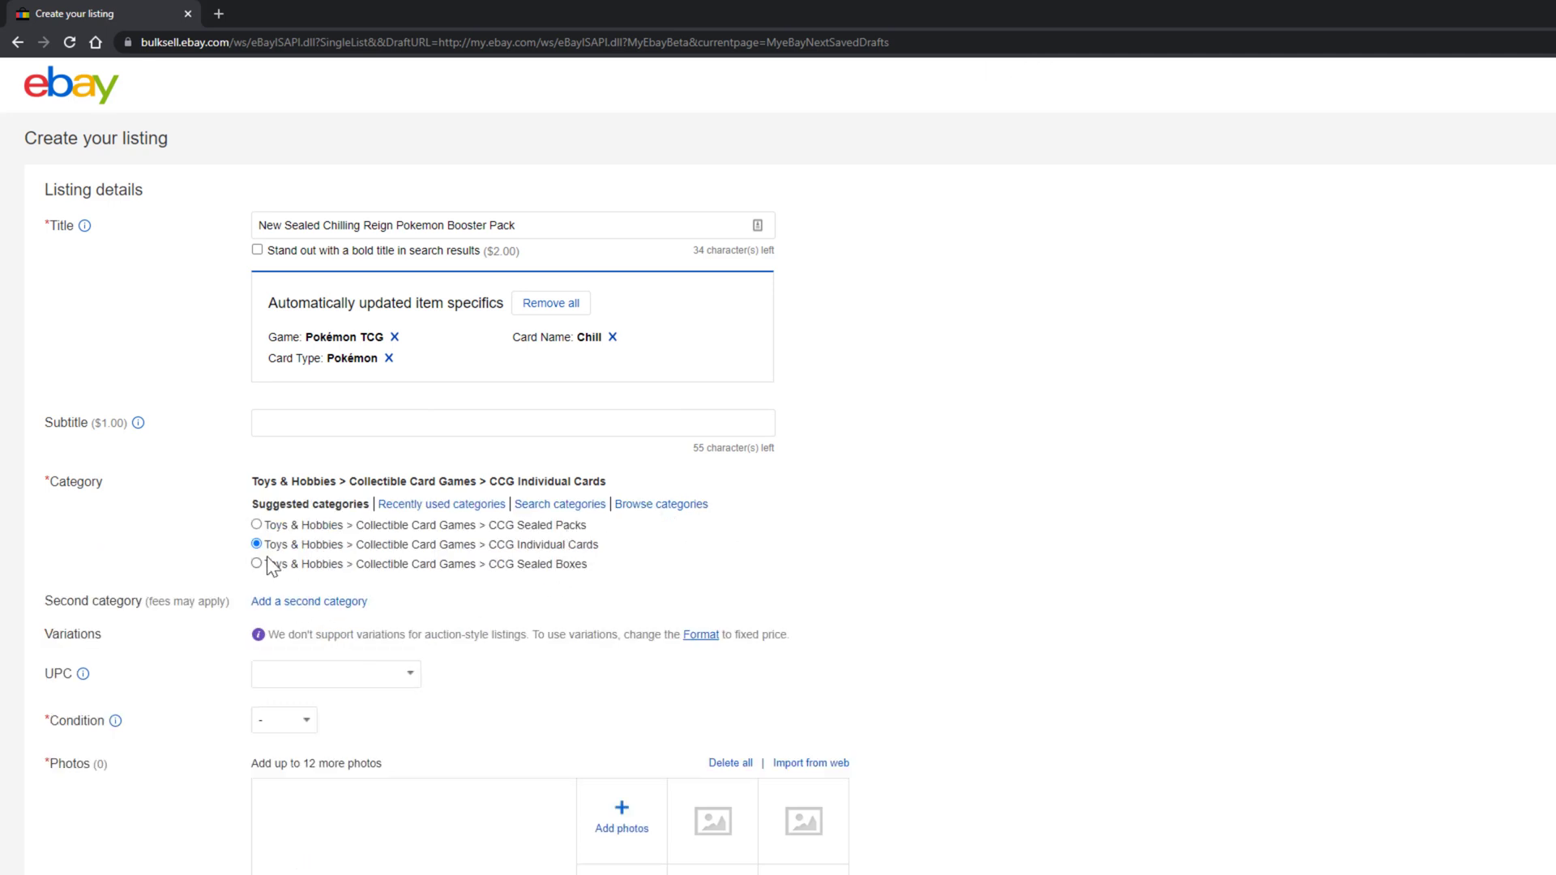
click(258, 524)
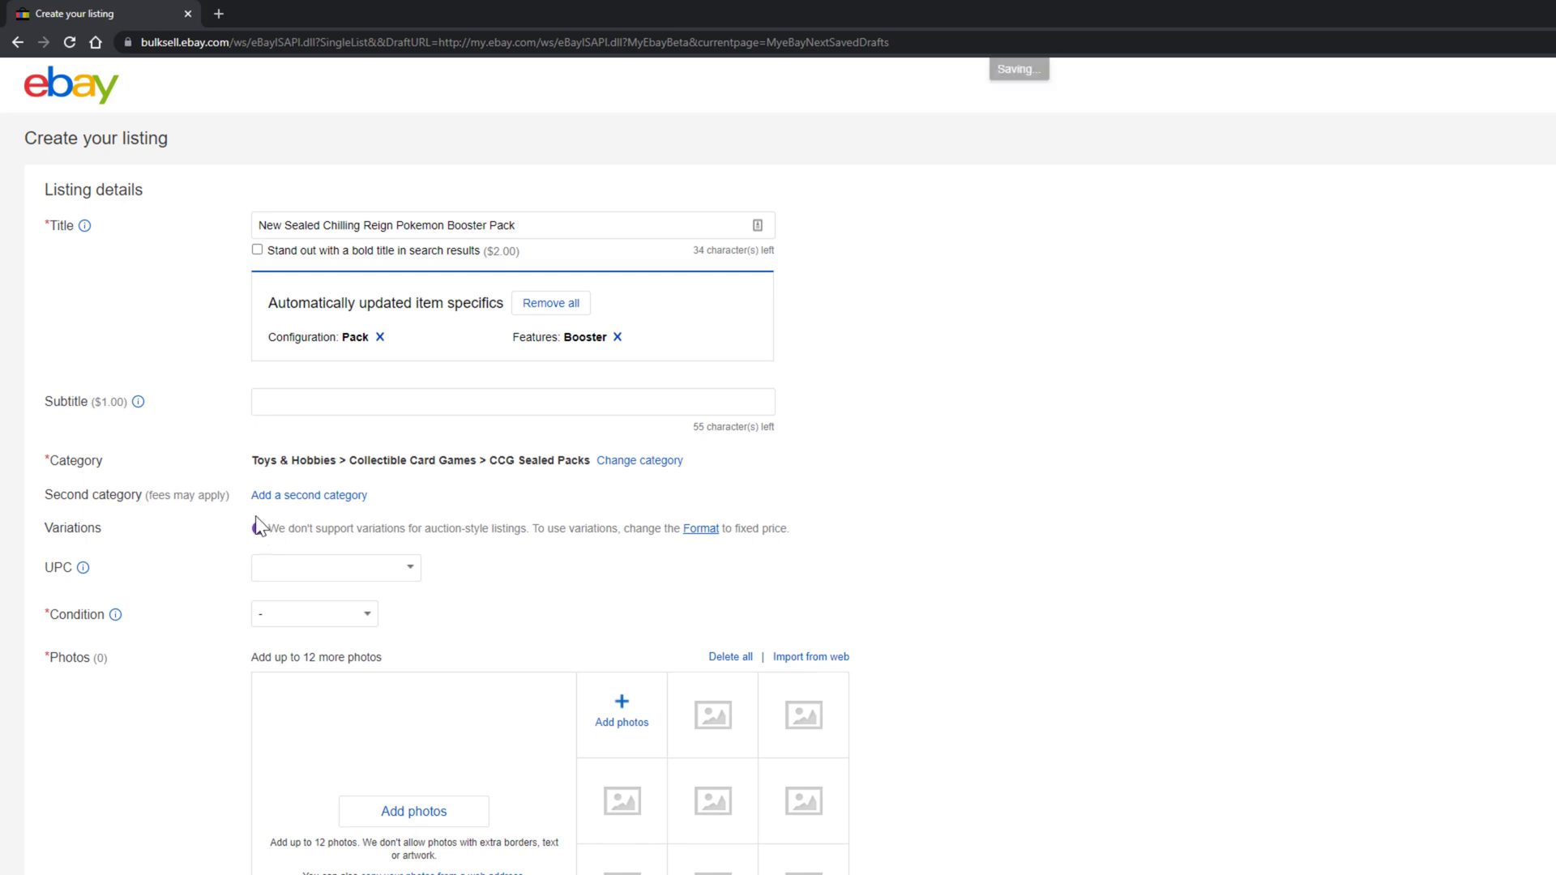
Try browsing for a second category under Toys & Hobbies and leave without choosing one.
click(316, 496)
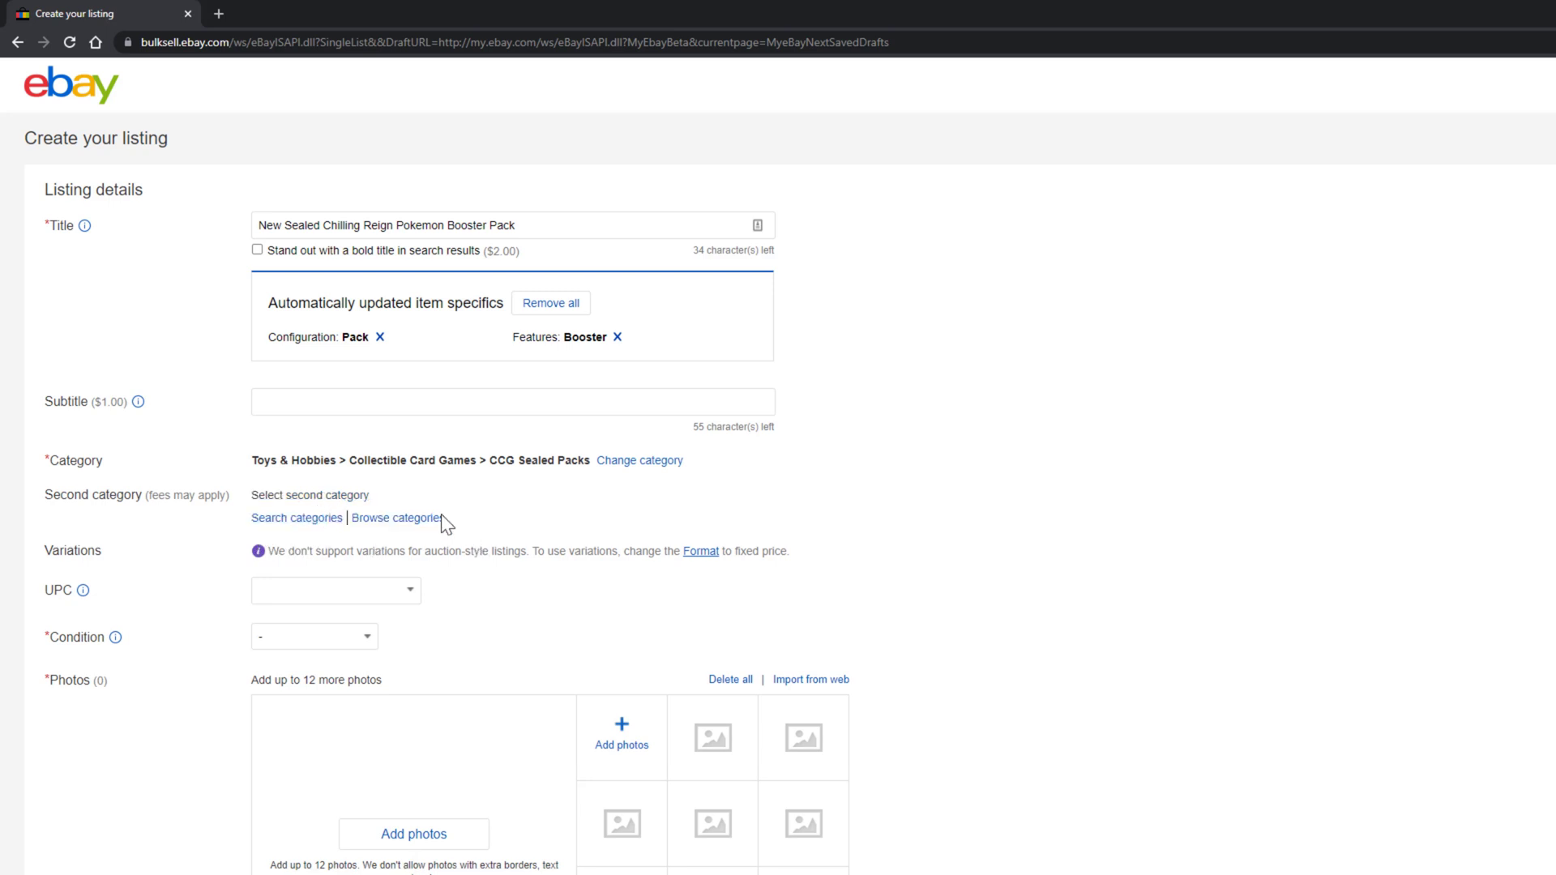
click(380, 519)
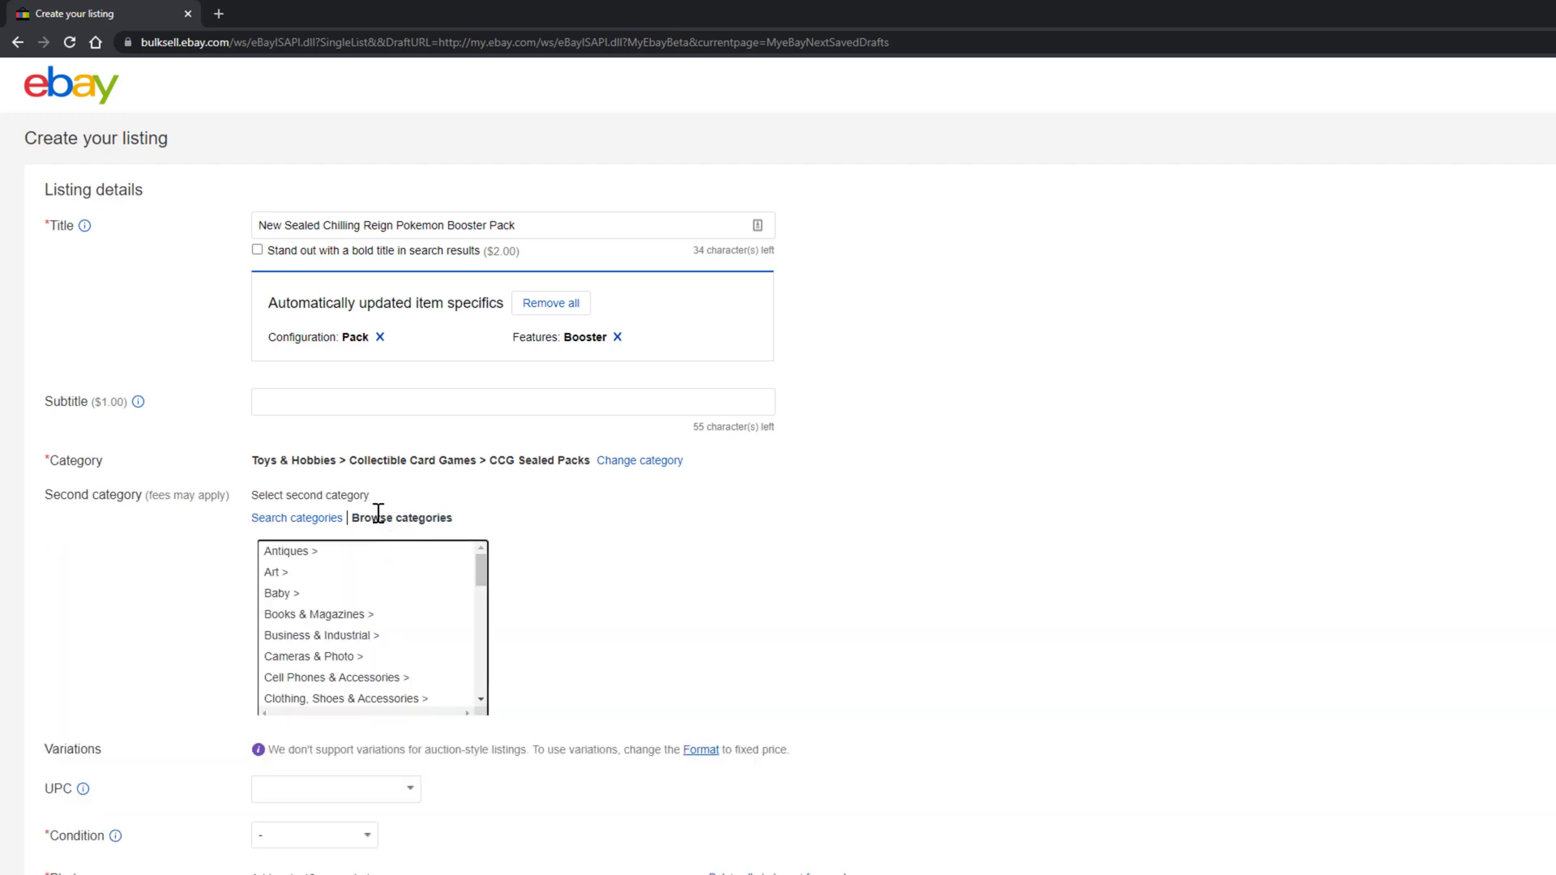
scroll(345, 640, down, 8)
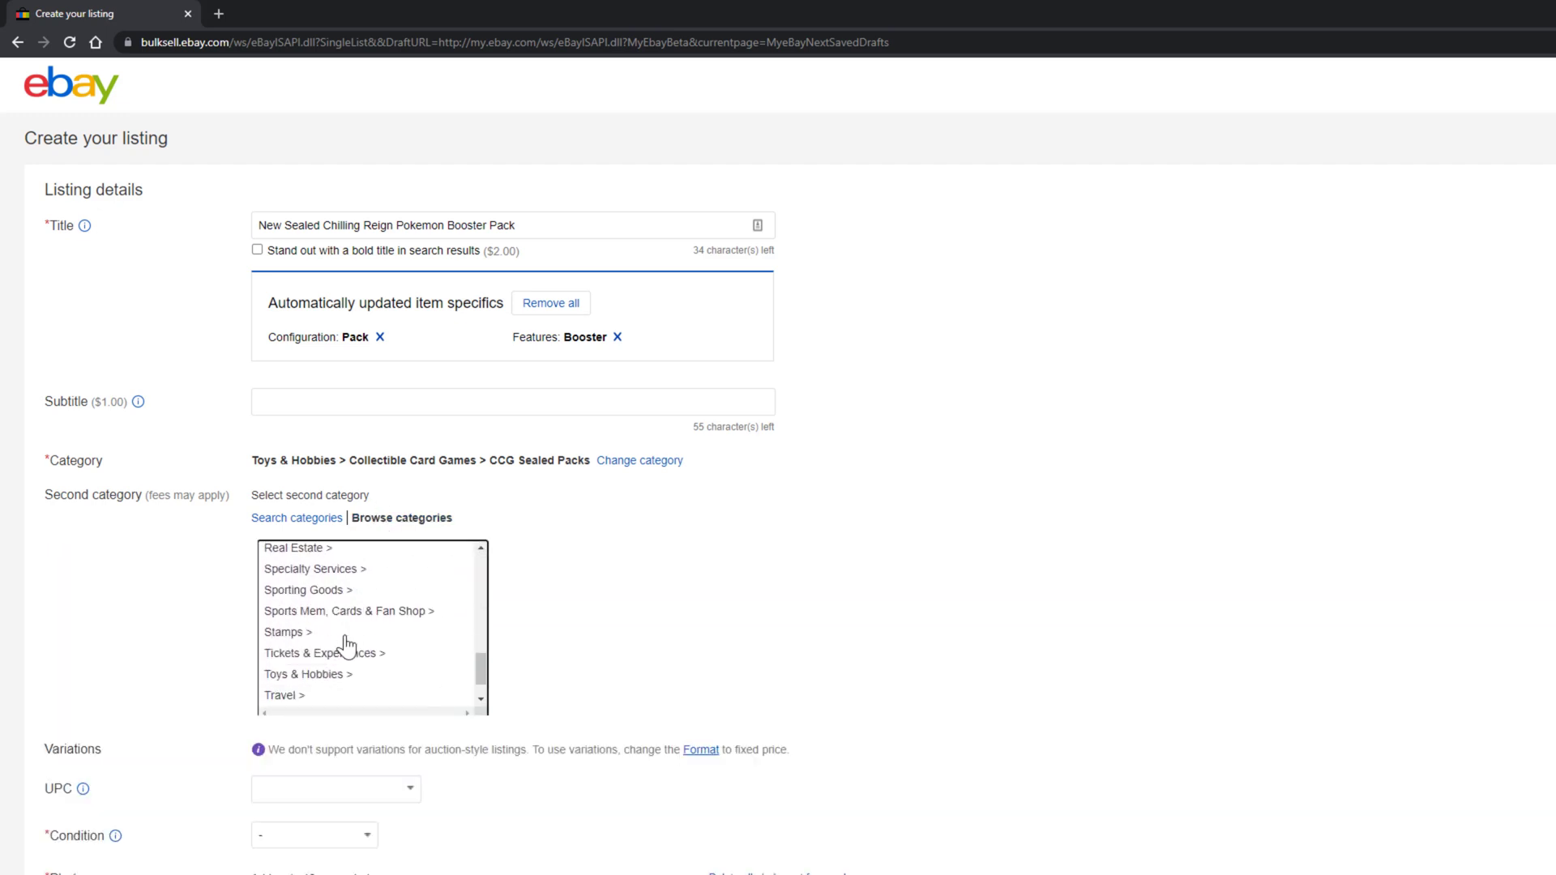
scroll(347, 644, down, 2)
click(310, 636)
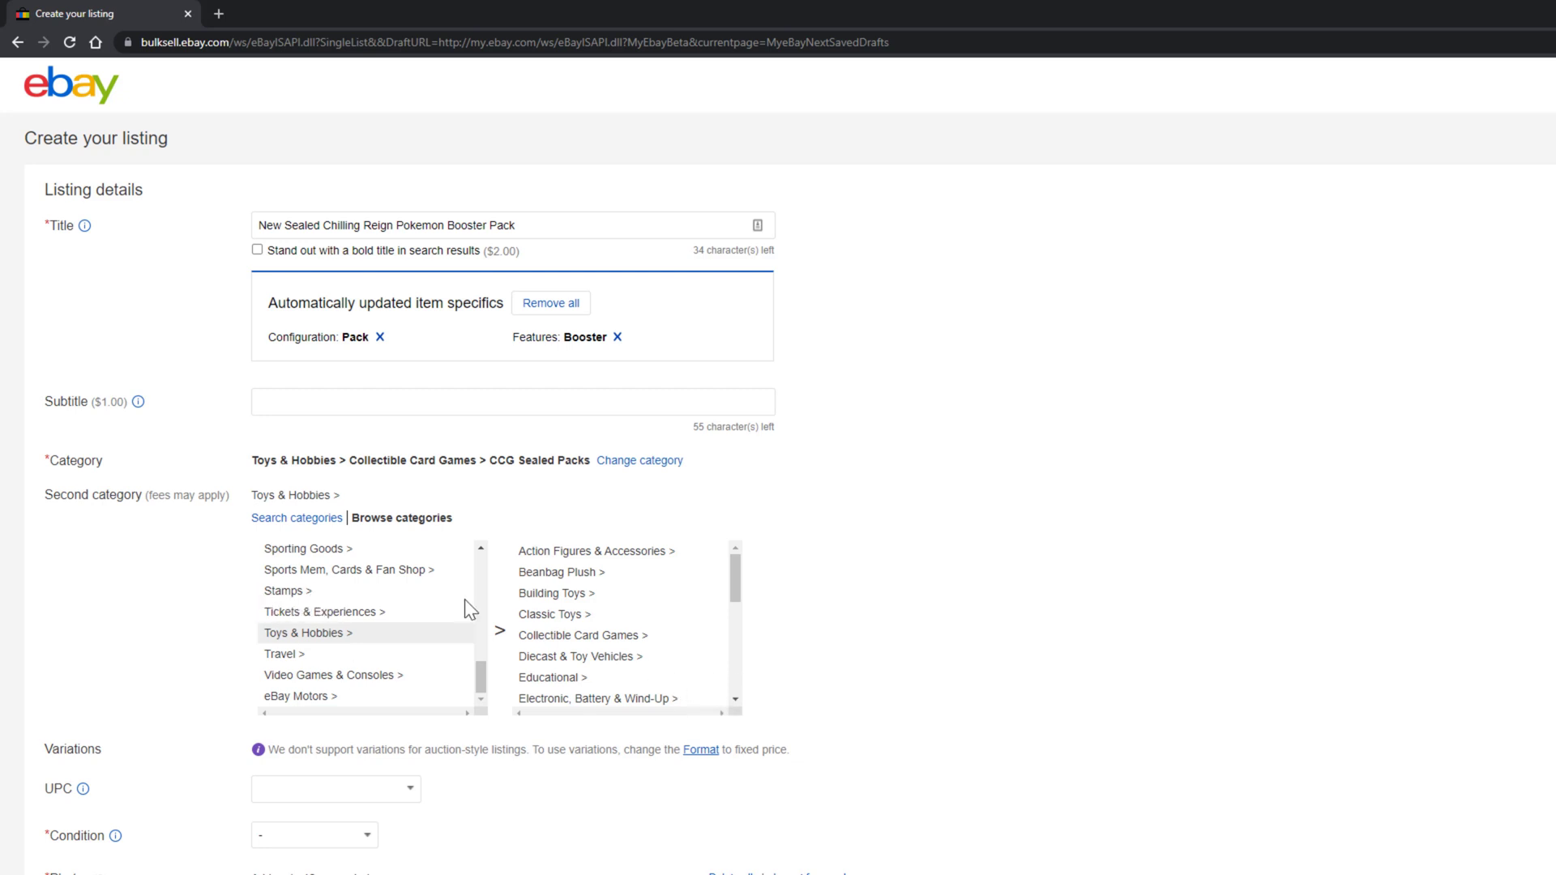
click(322, 496)
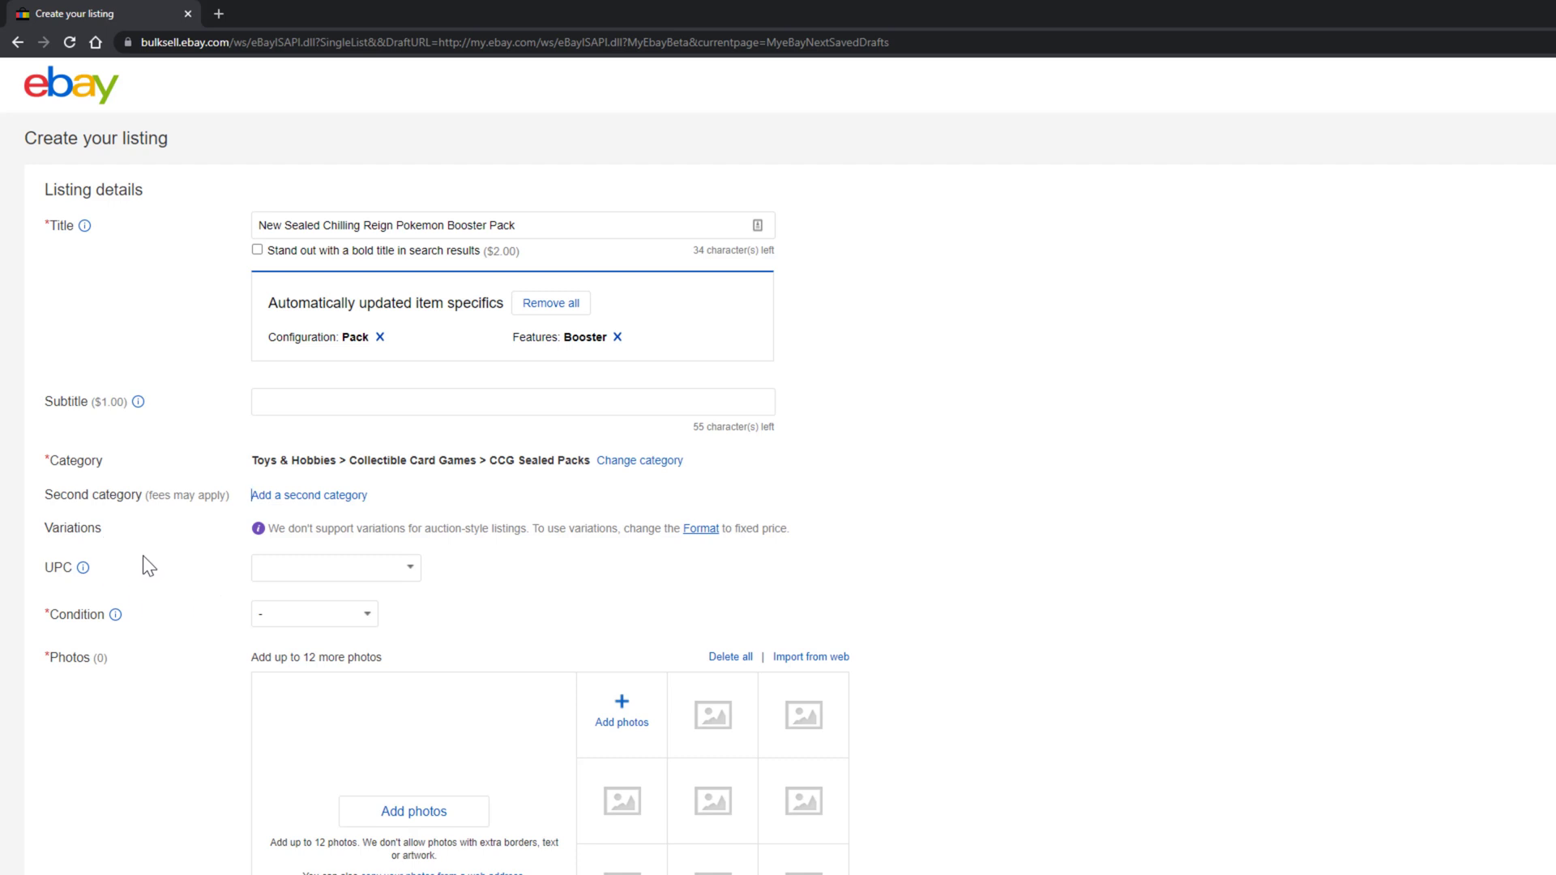
Read the help explanation for the UPC field, leaving the field empty.
click(284, 567)
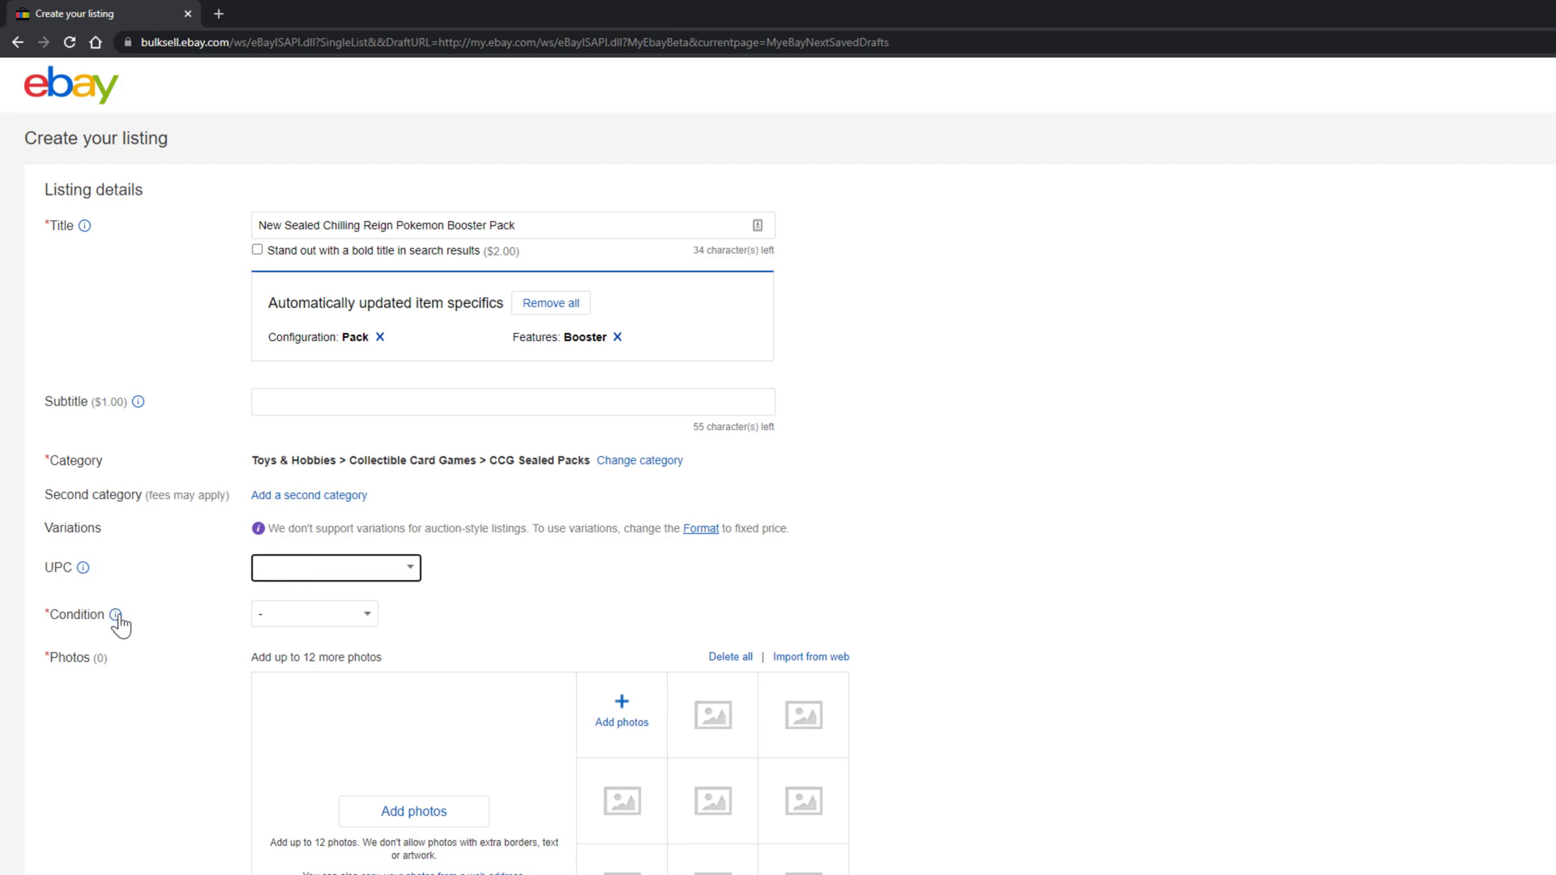
click(84, 568)
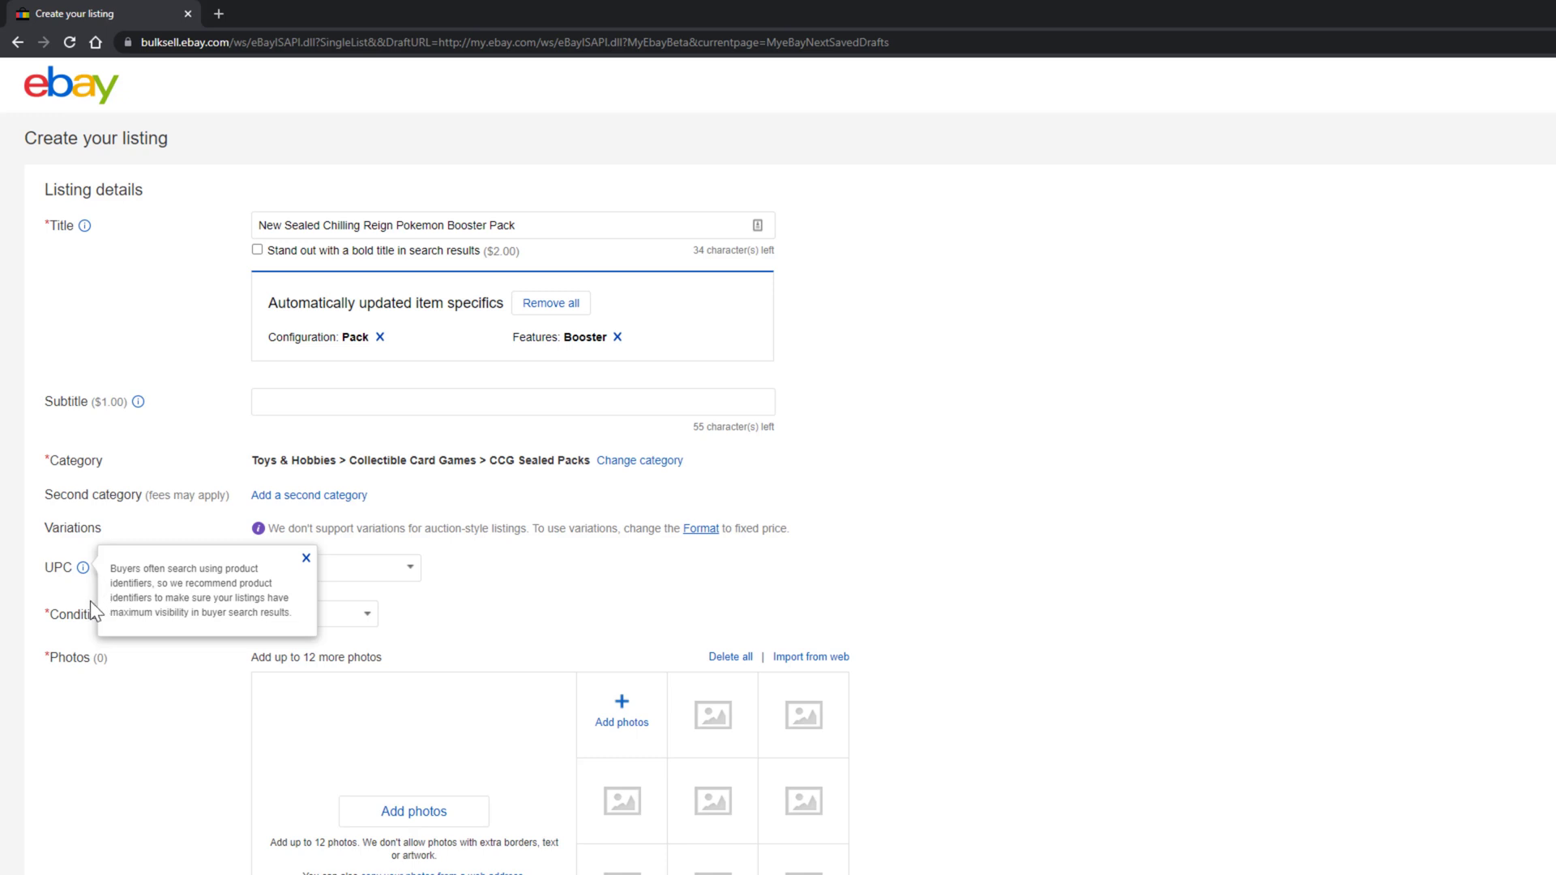
click(72, 585)
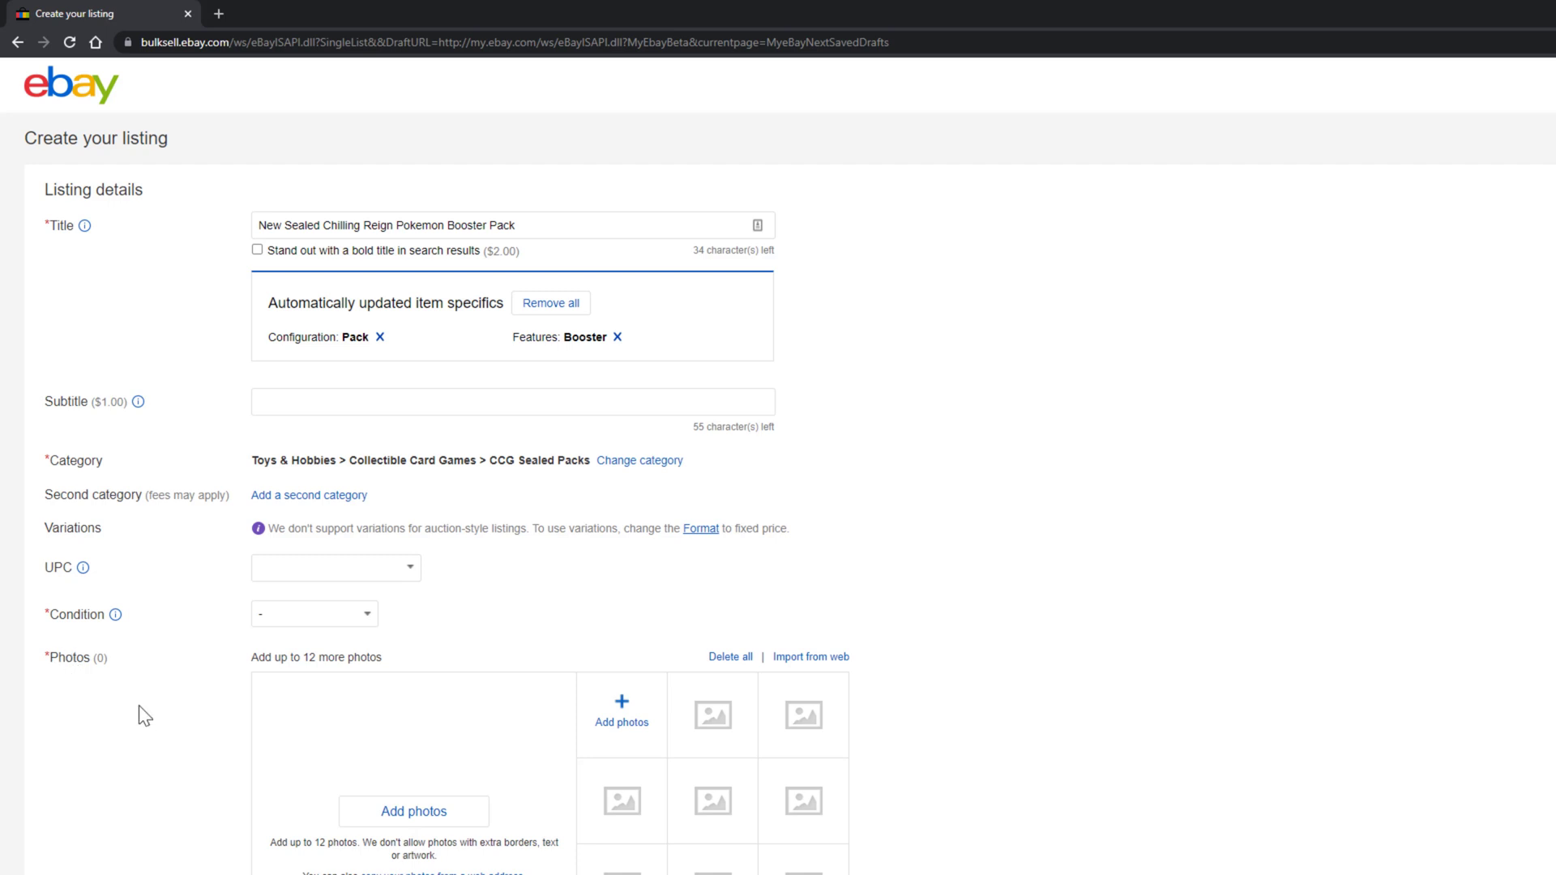
Set the item's condition to New/Factory Sealed.
click(316, 620)
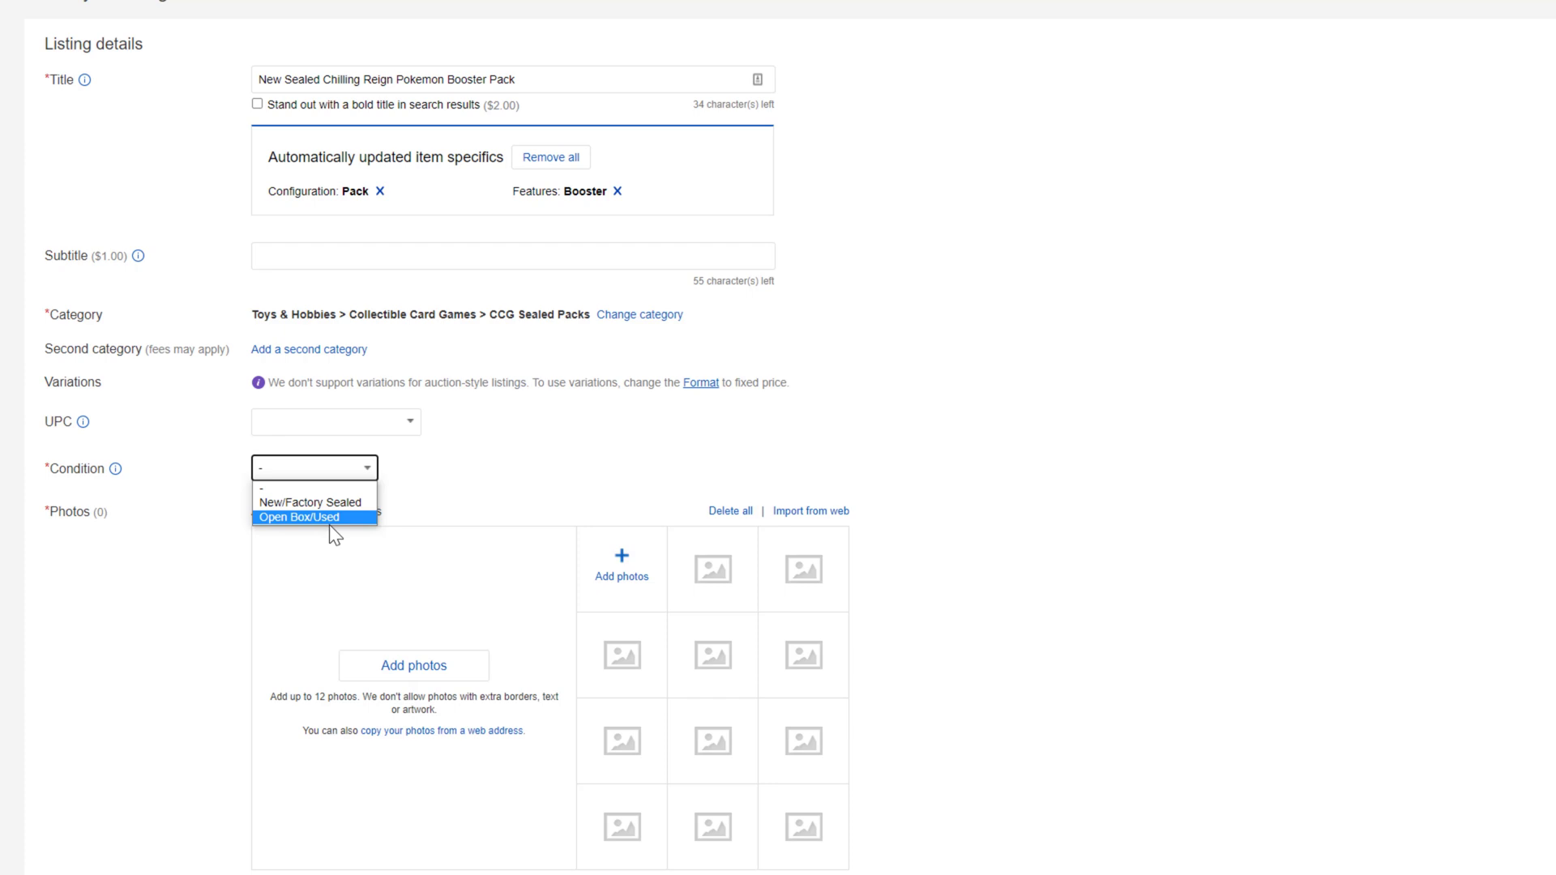
click(299, 502)
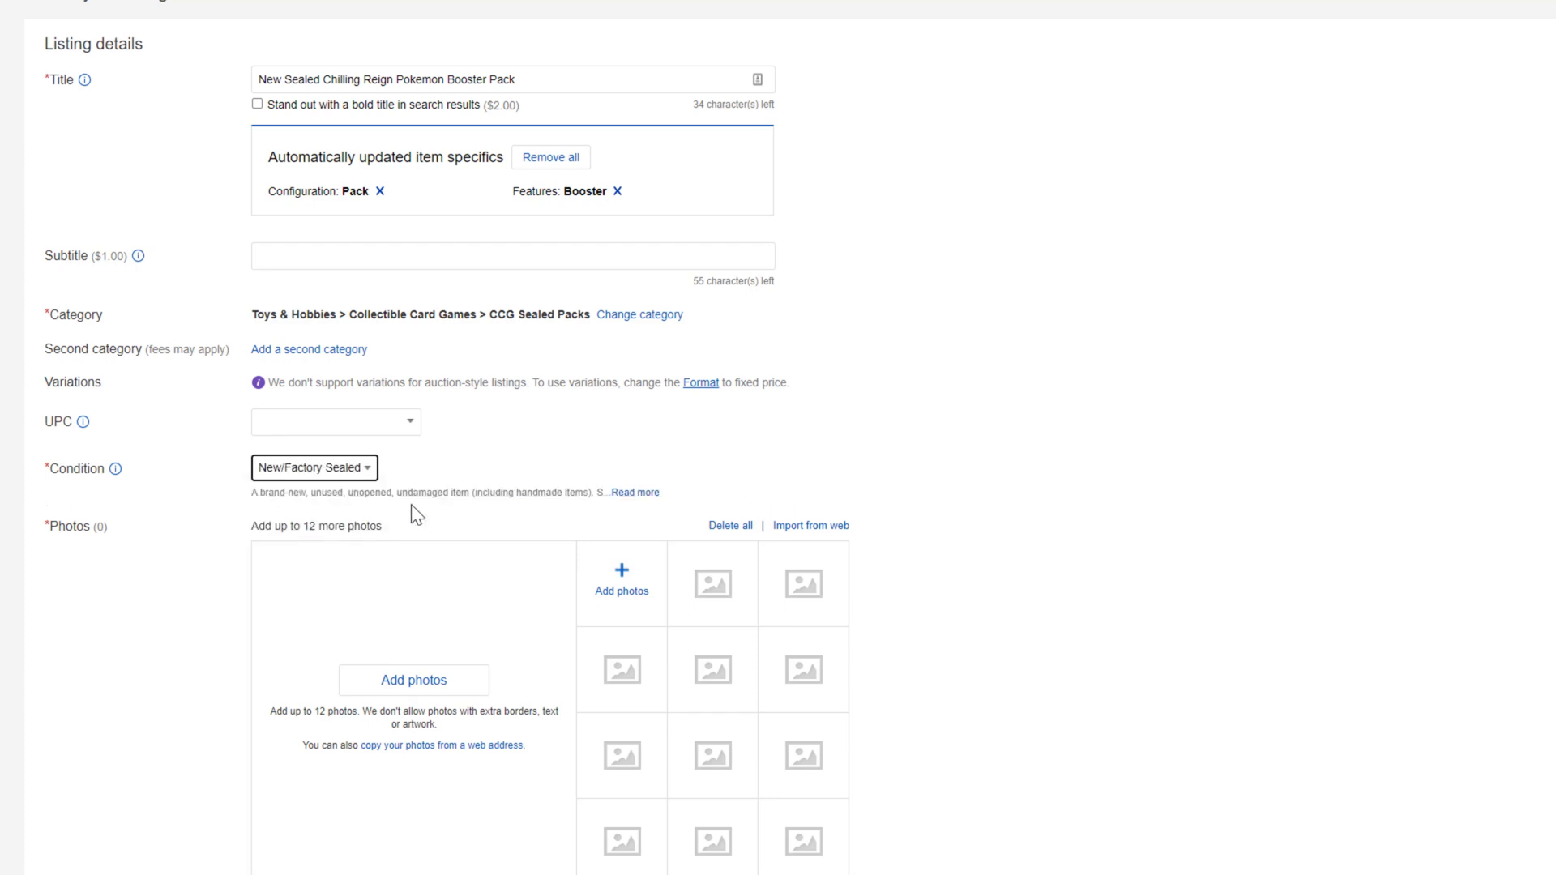
Upload the Desktop image "Untitled-2021-03-31T115640.741_1024x" as the listing's photo.
scroll(217, 585, down, 3)
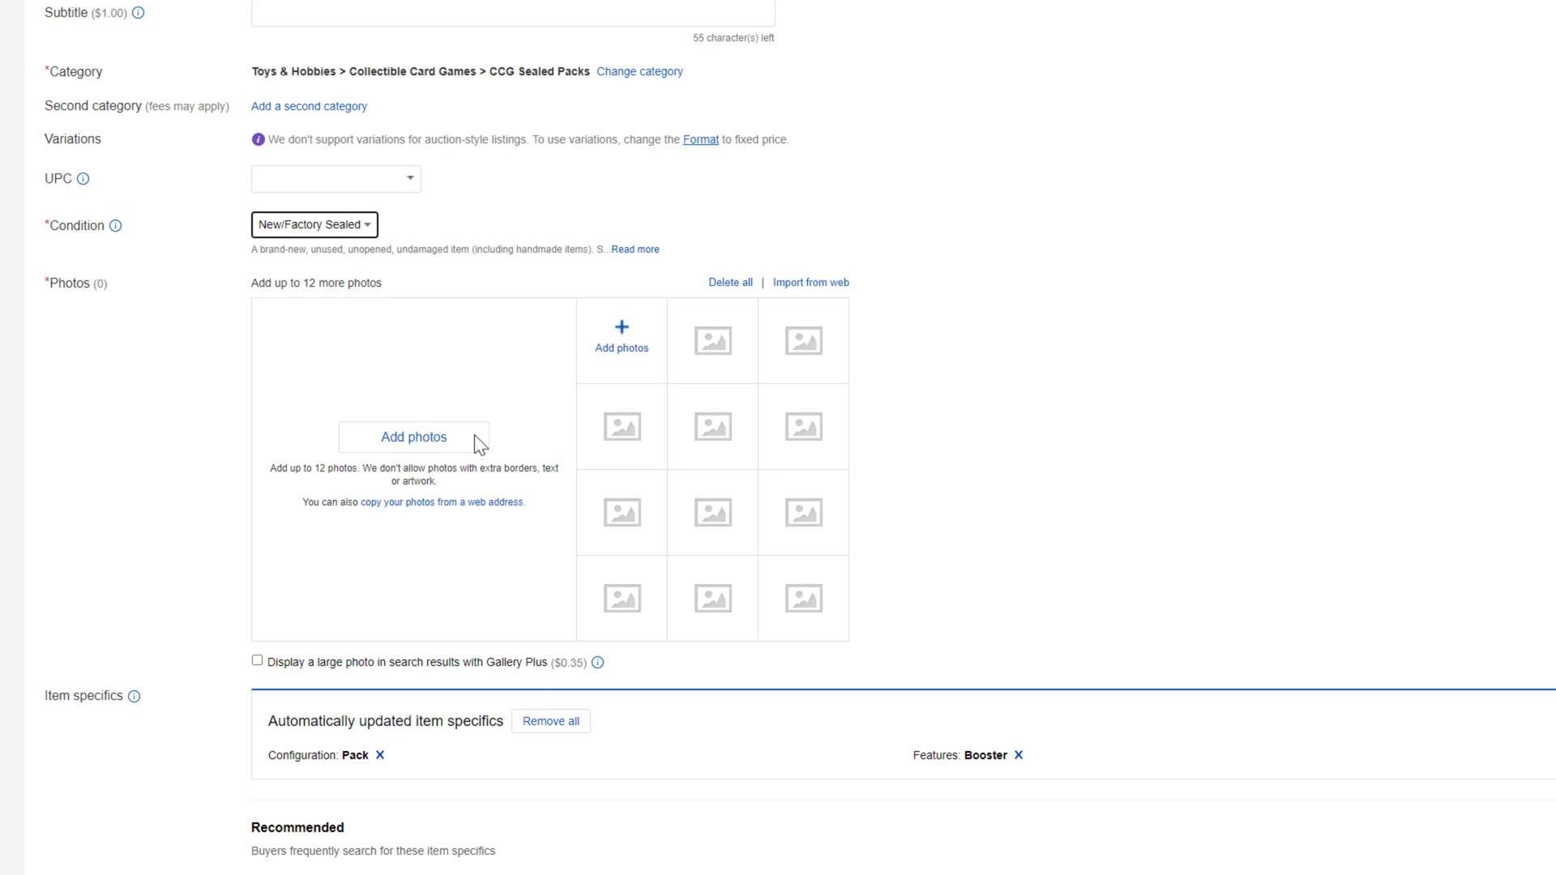
click(613, 339)
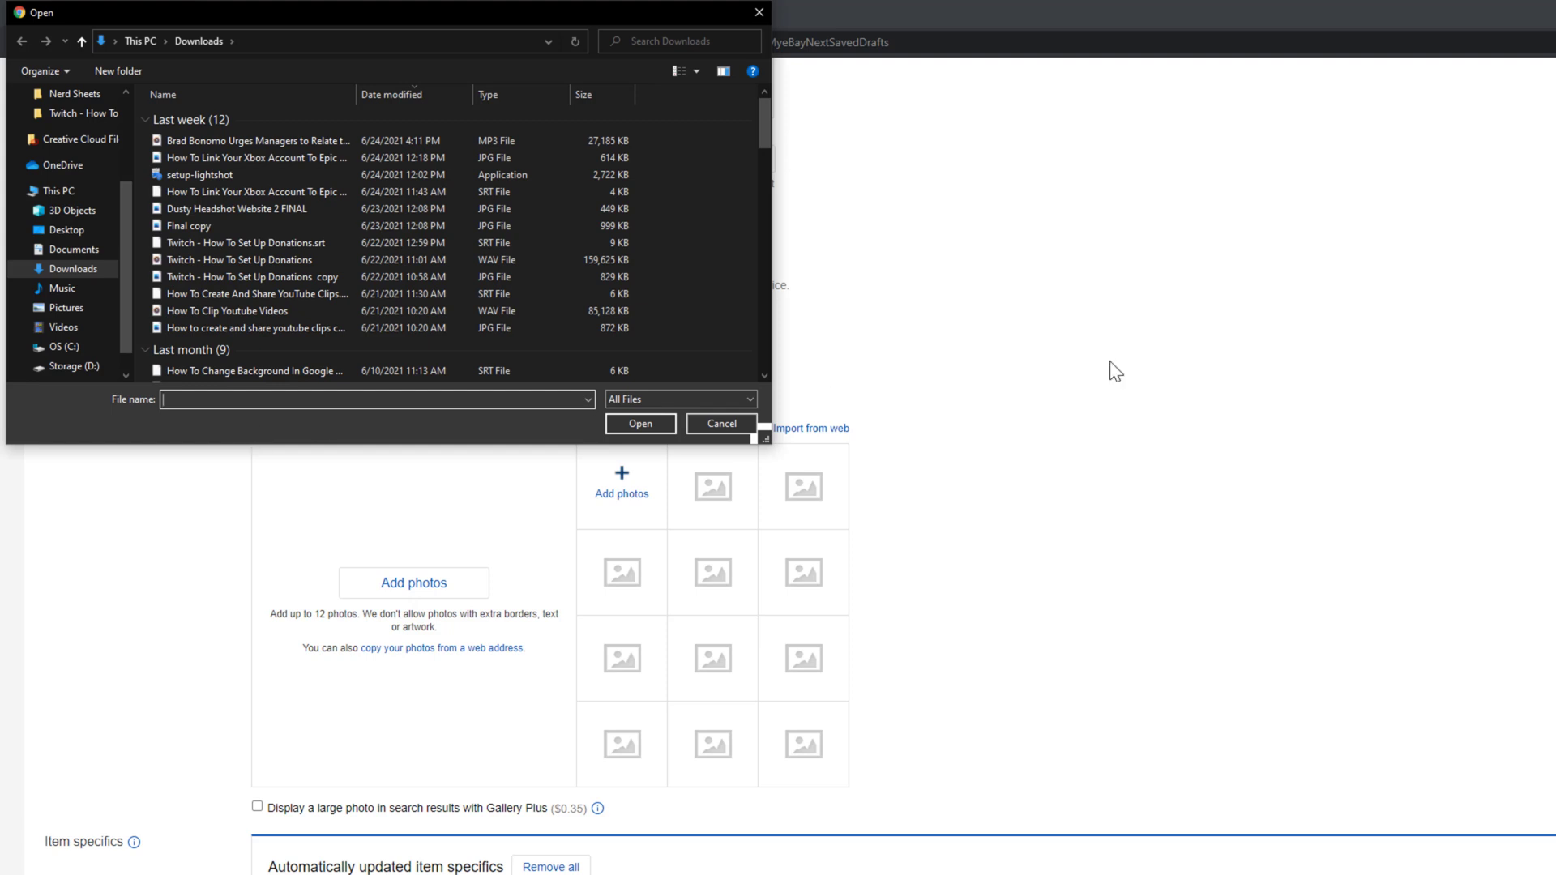
click(66, 230)
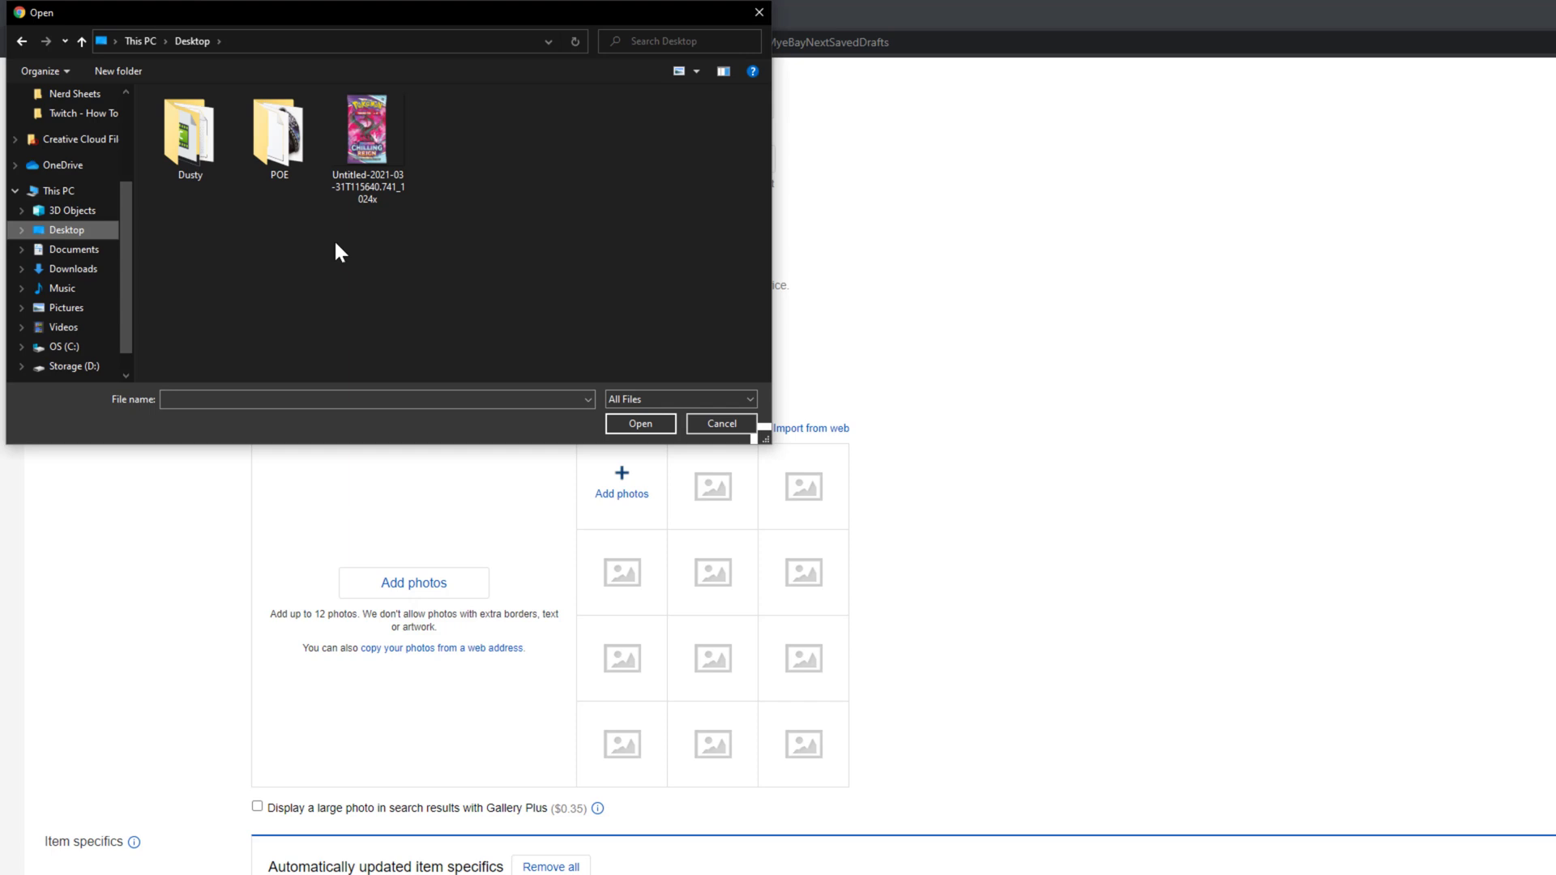
click(374, 183)
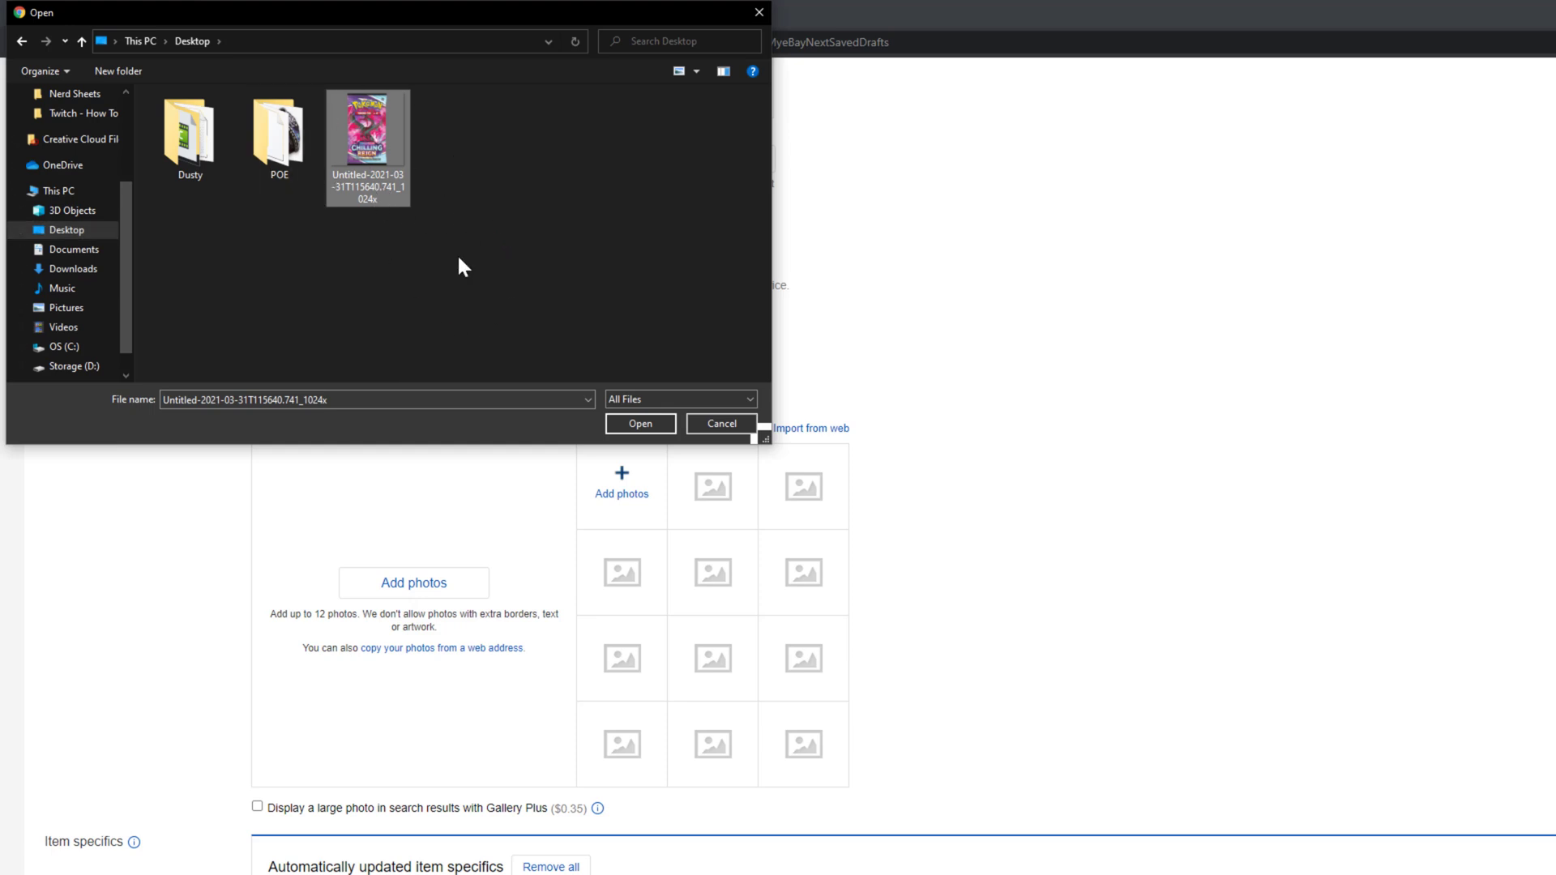
click(637, 425)
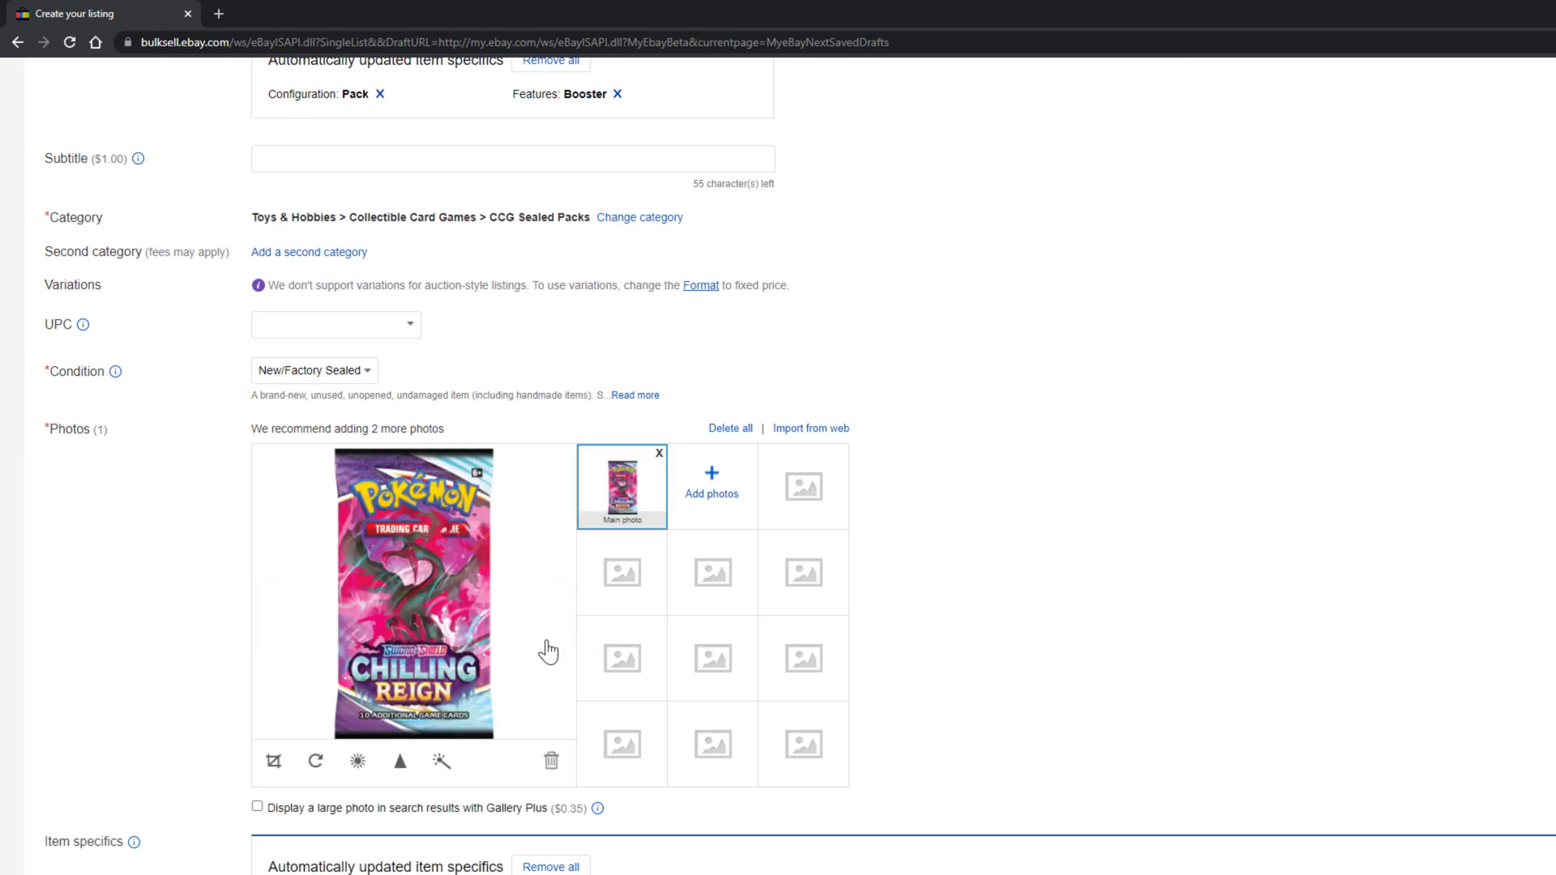
Look at the form for importing photos from a web address and leave it without importing.
scroll(940, 666, down, 2)
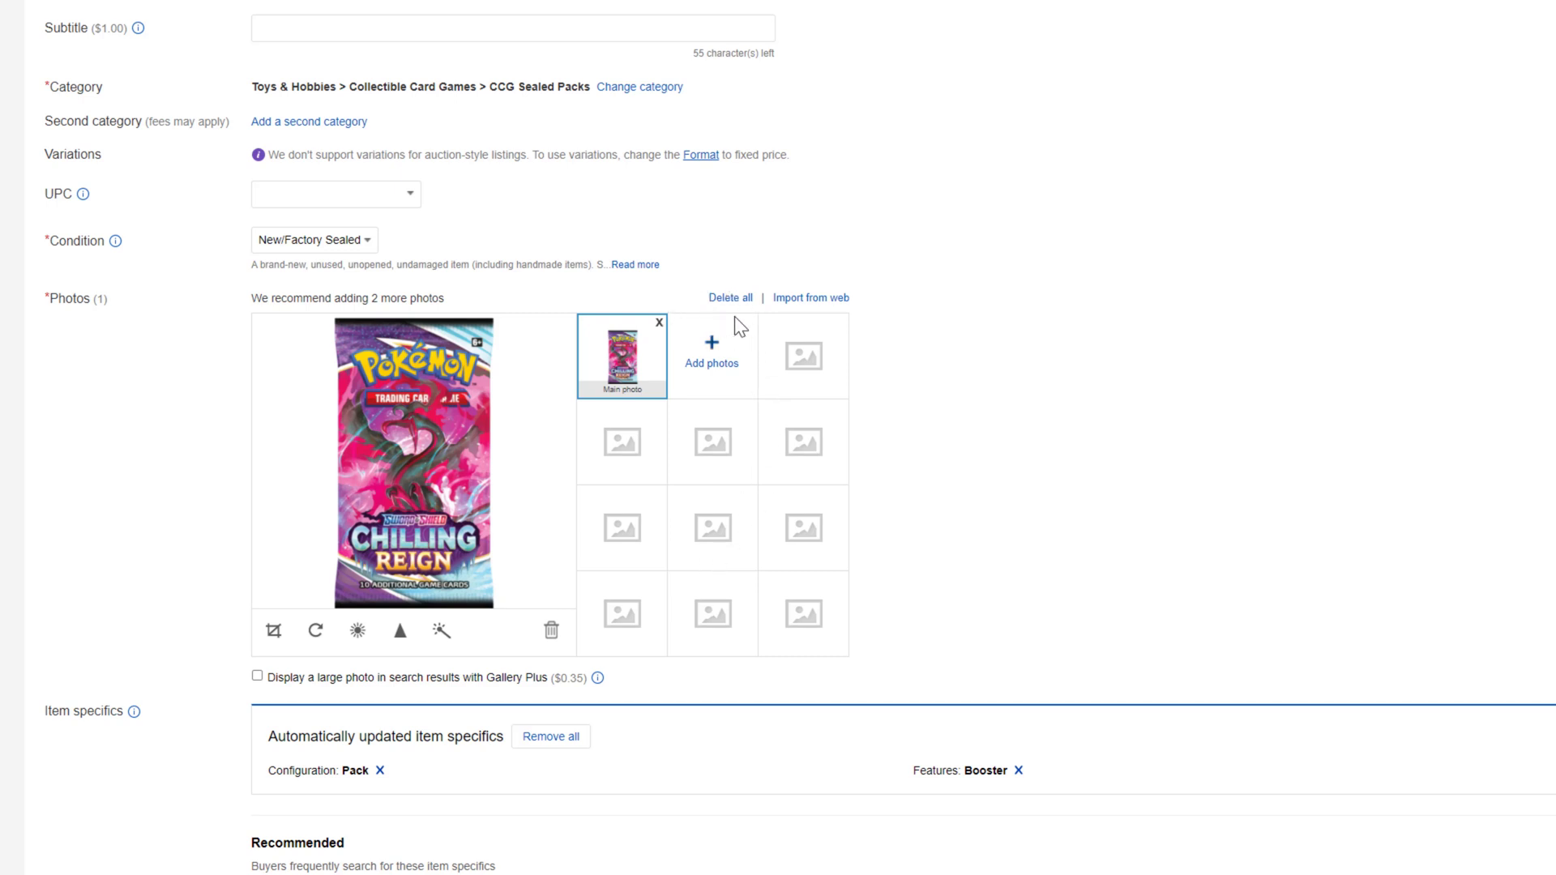
click(823, 299)
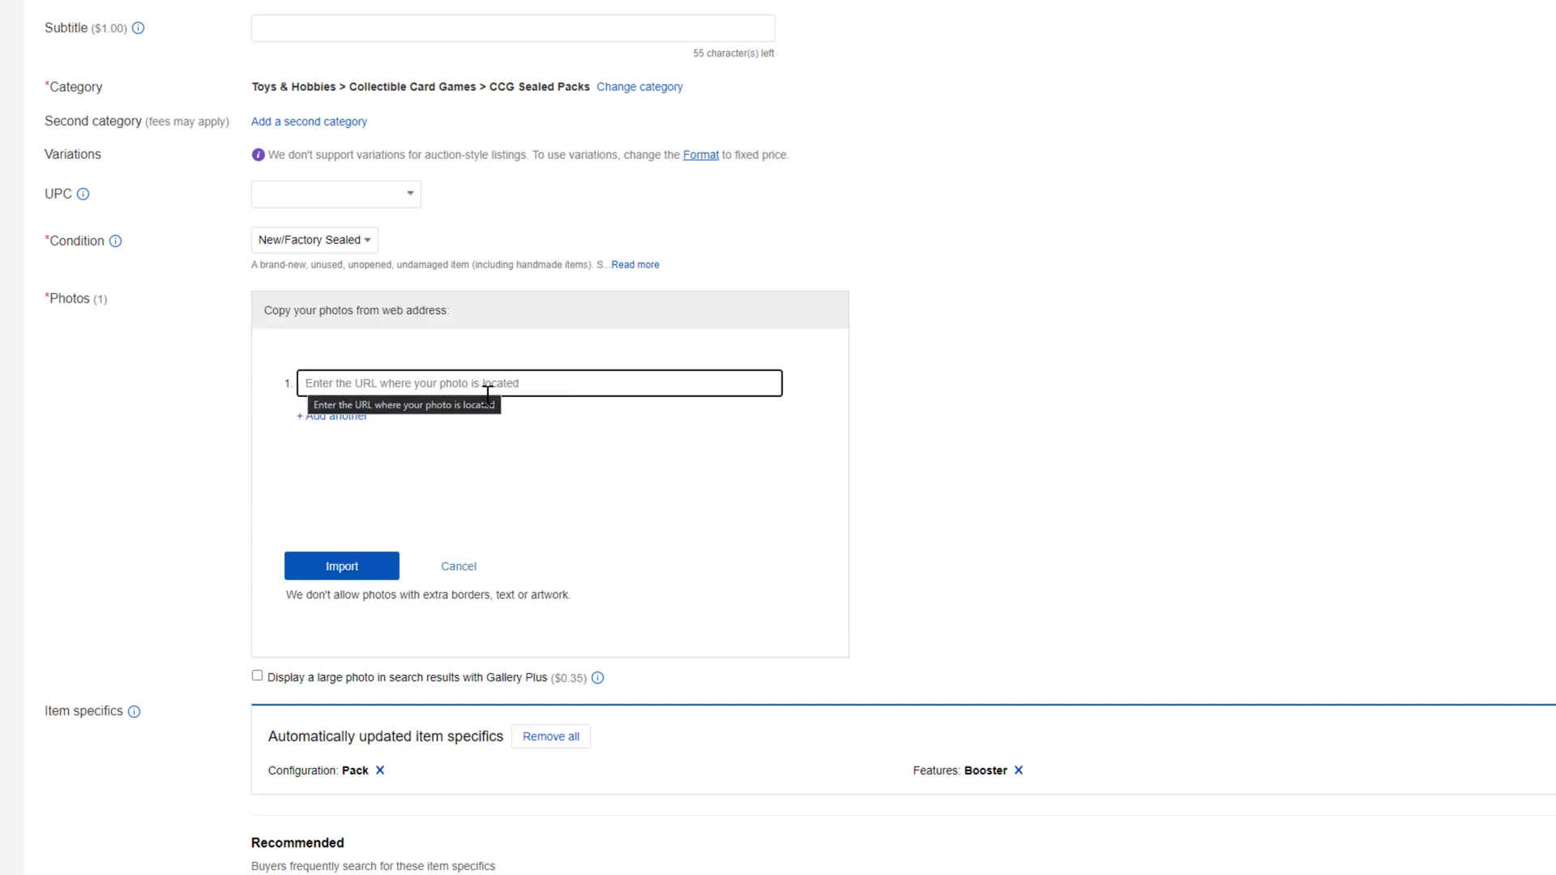
click(457, 567)
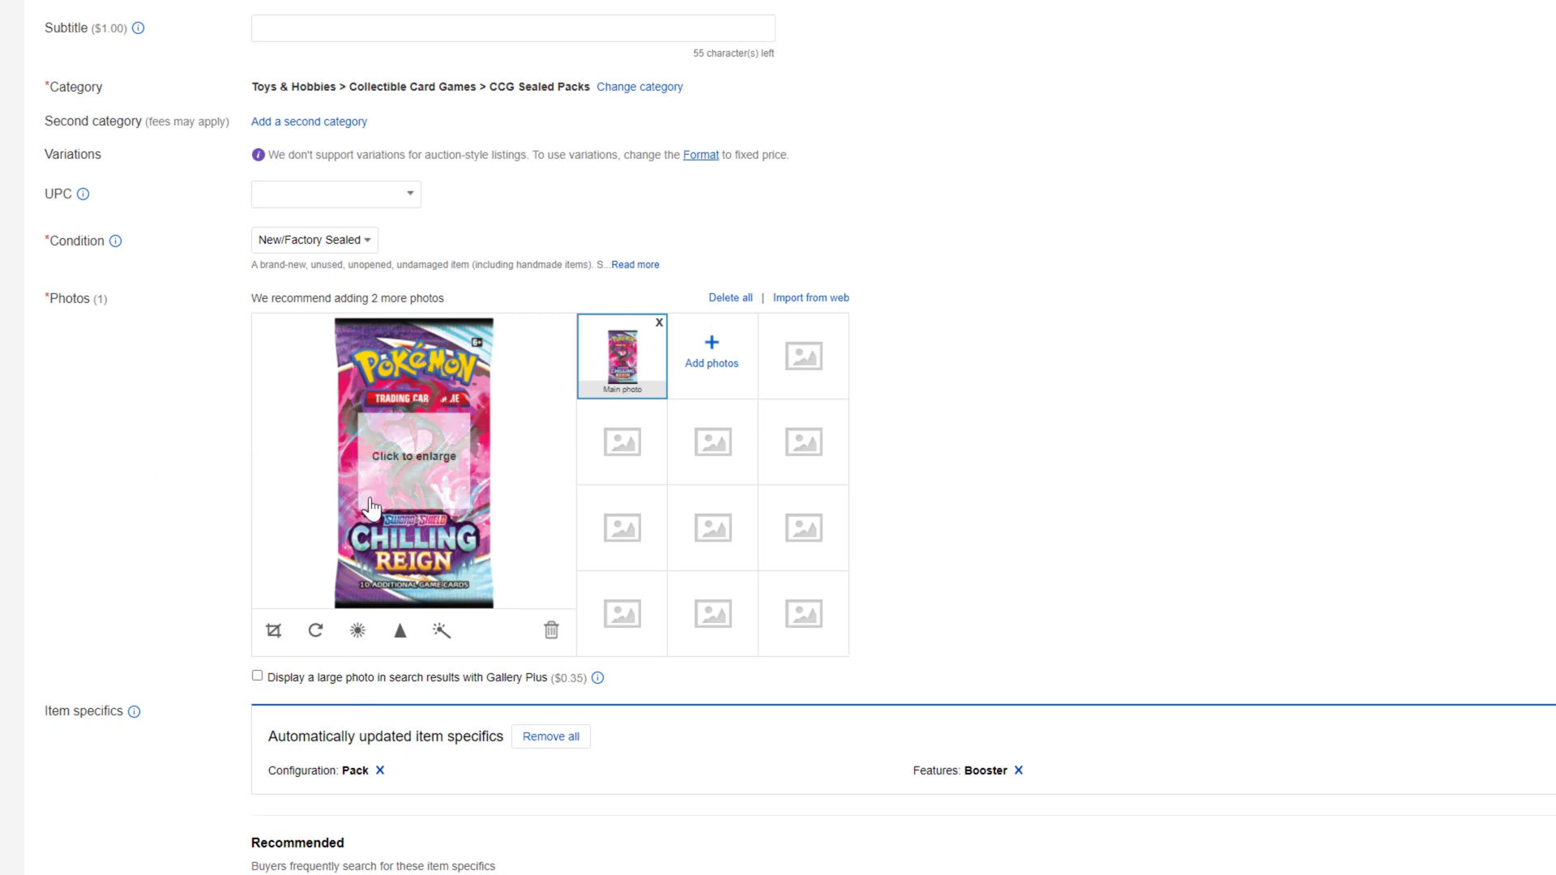
Try cropping and rotating the booster pack photo, and discard the edits without saving.
click(273, 633)
drag(439, 437, 415, 353)
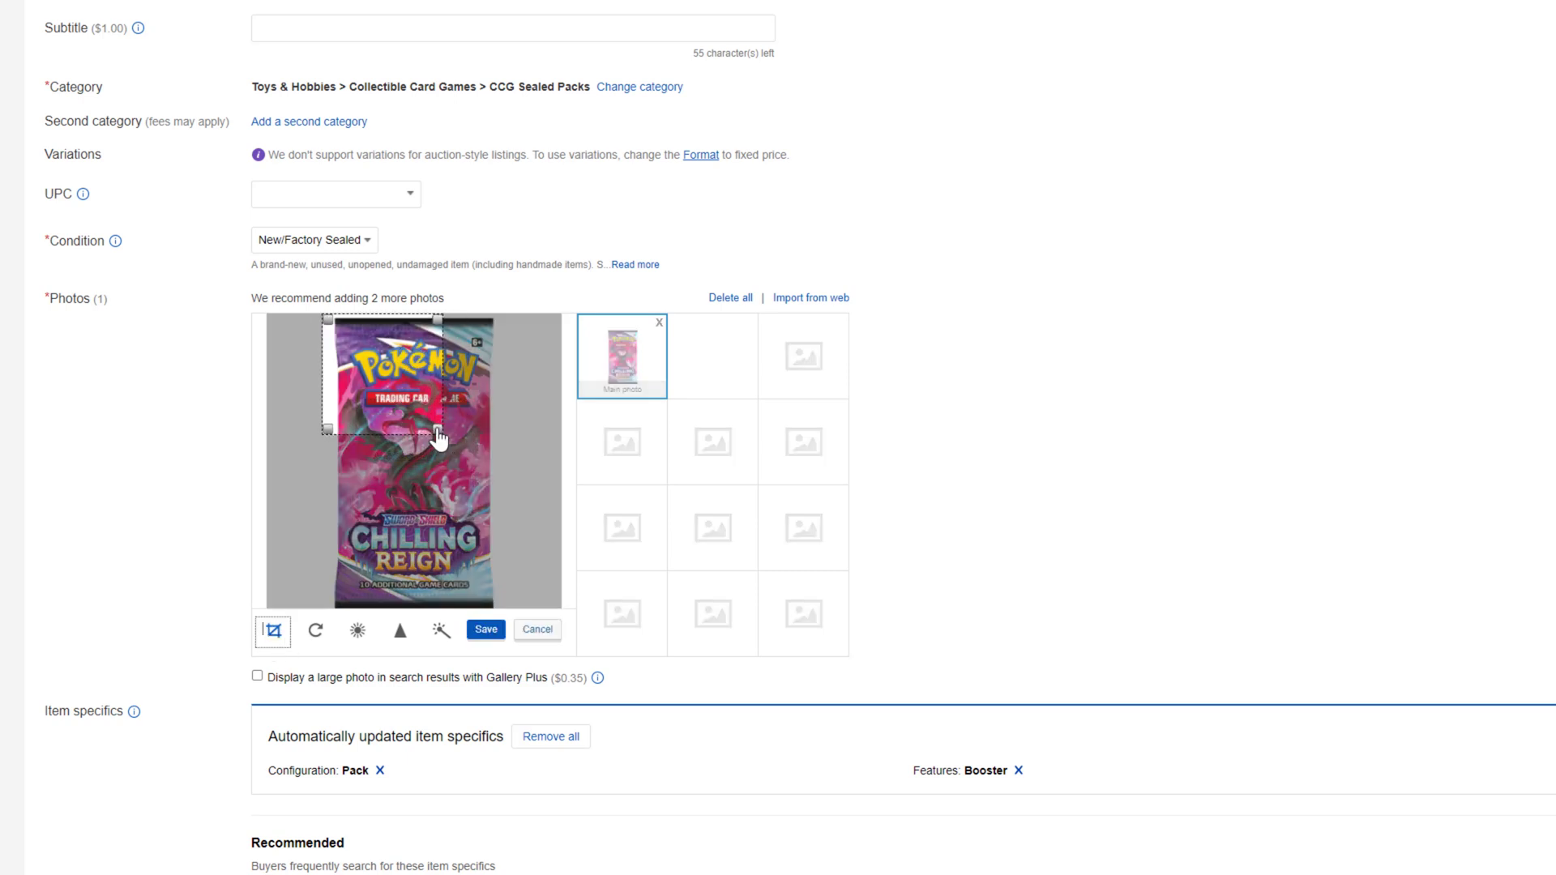
drag(443, 429, 554, 600)
drag(464, 572, 430, 572)
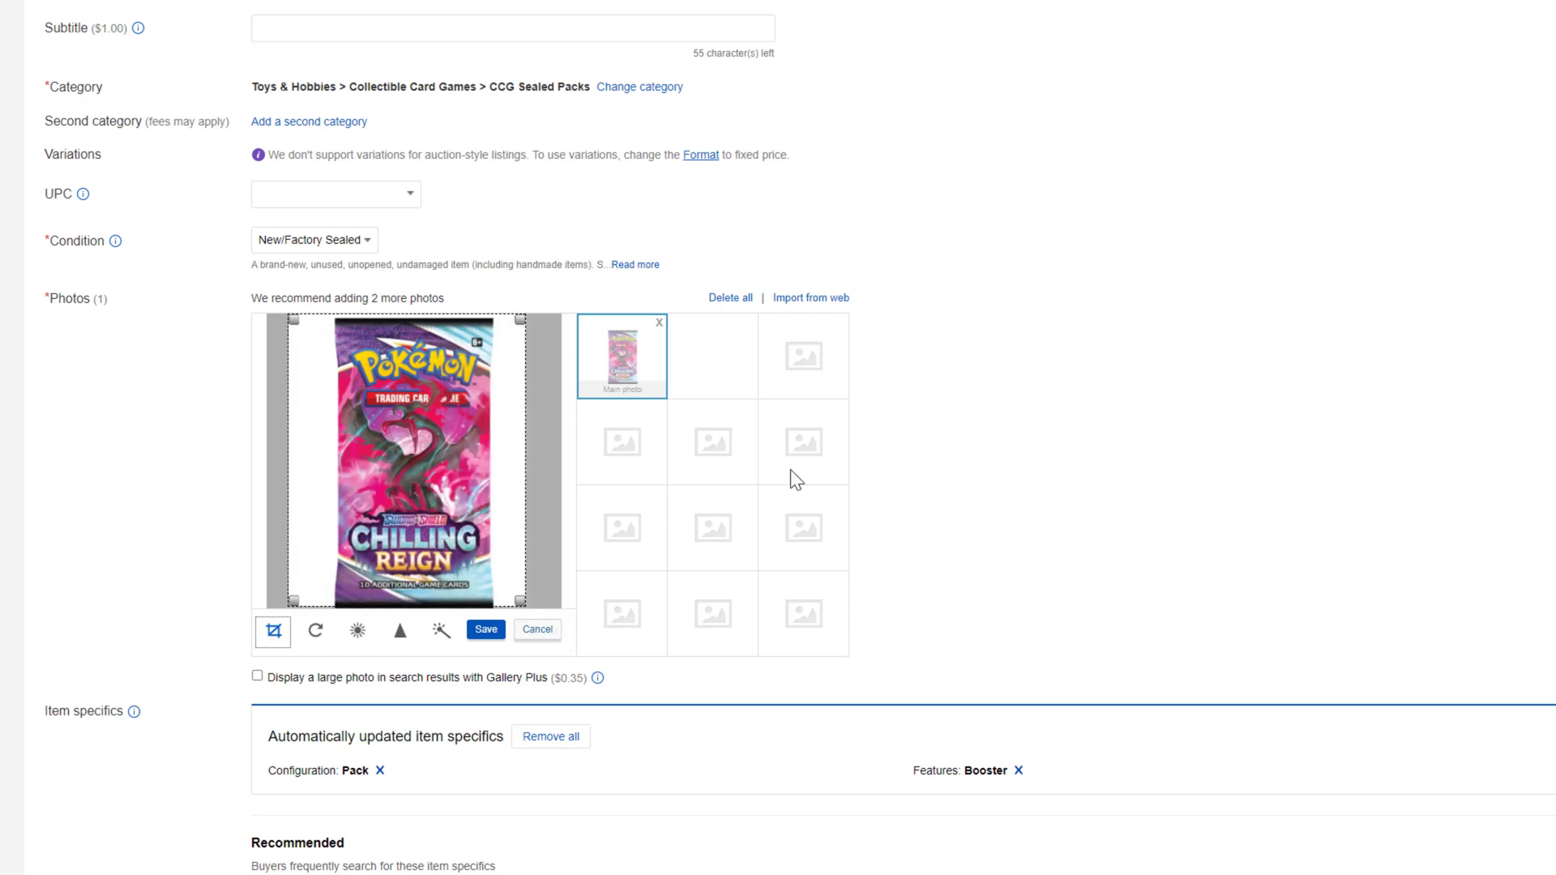
click(317, 632)
click(317, 634)
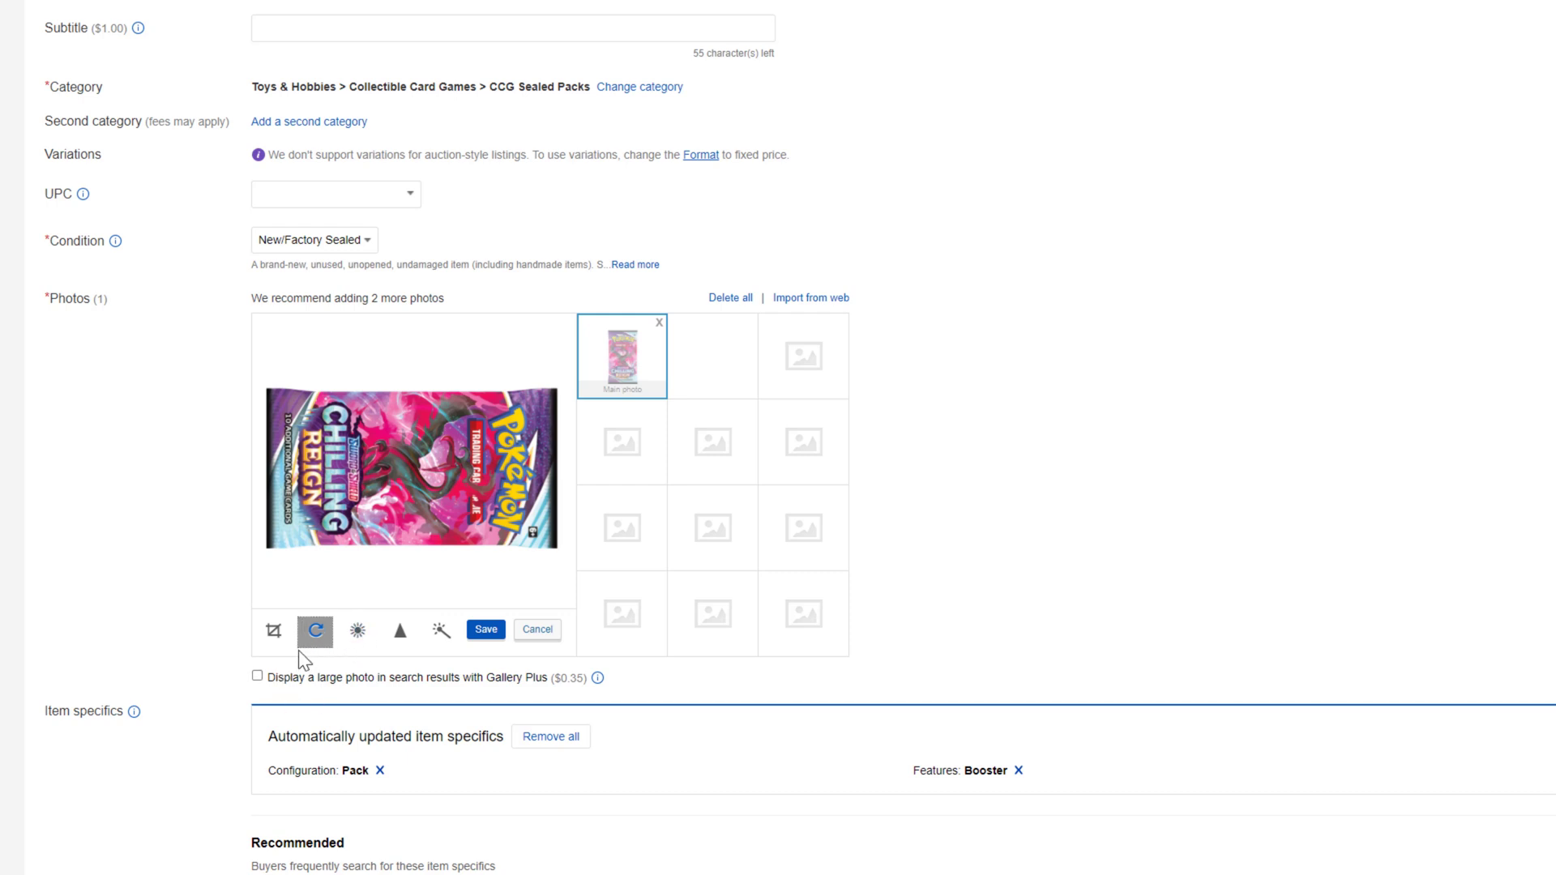
click(535, 635)
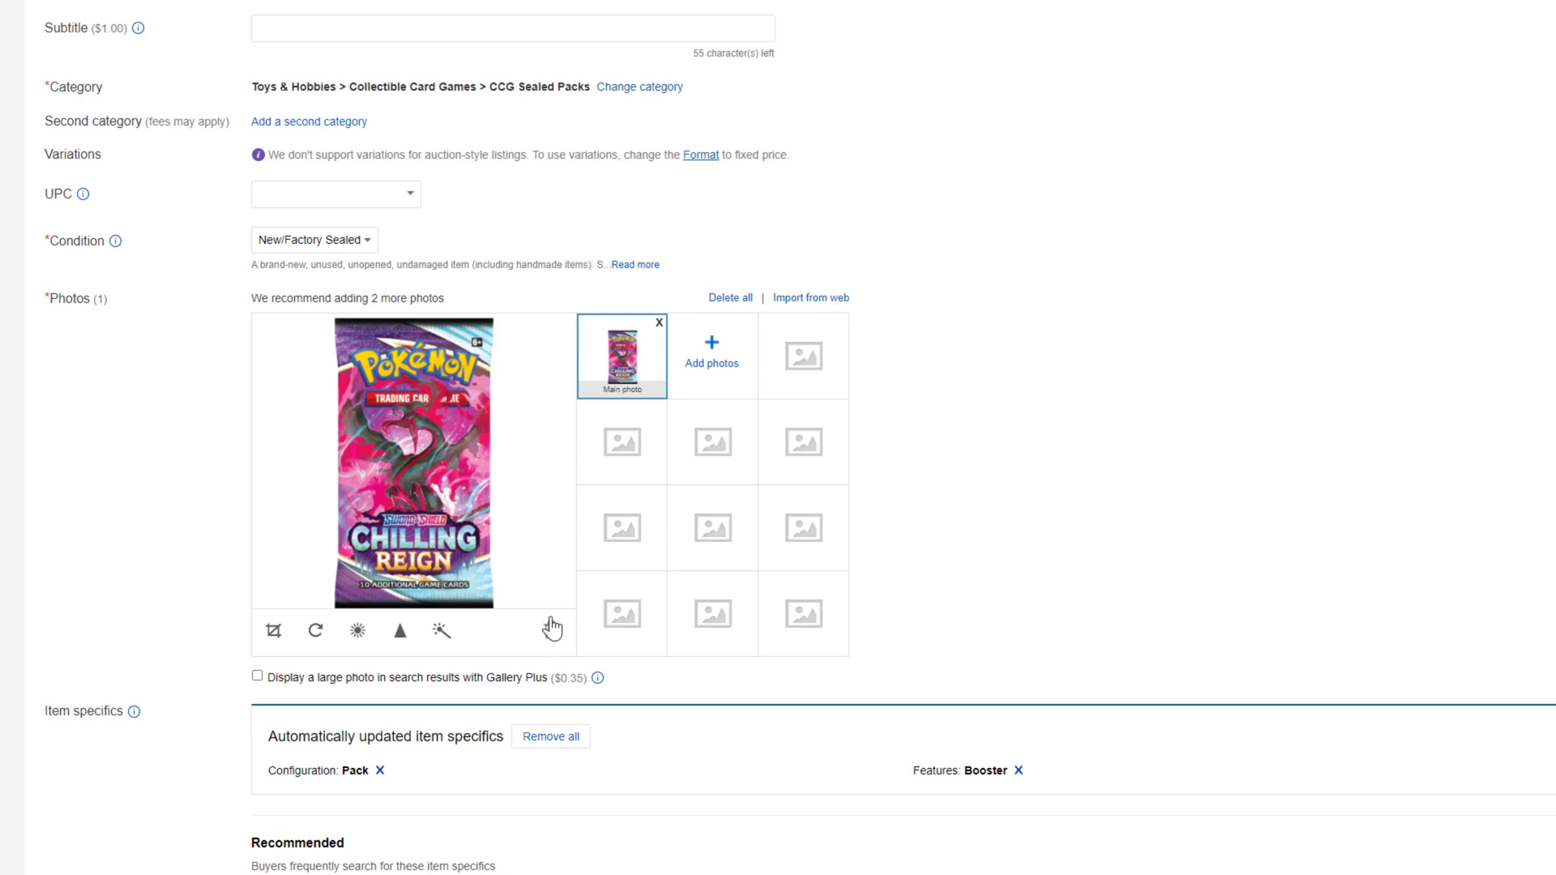
Look through the recommended and additional item specifics, such as game, set, features, language, grade and manufacturer.
scroll(1003, 514, down, 1)
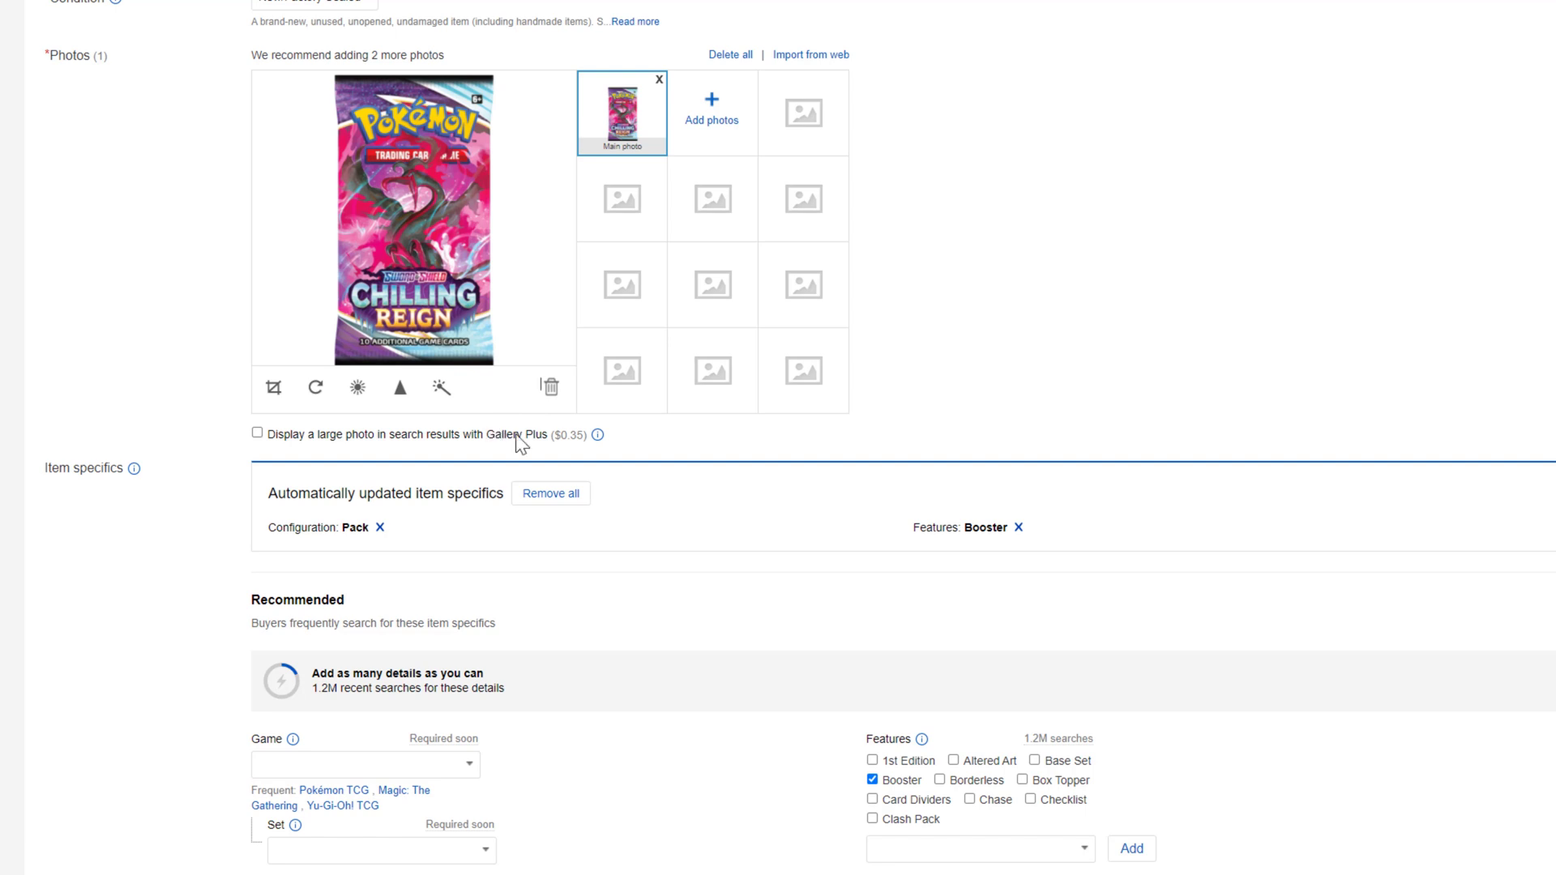
scroll(777, 470, down, 3)
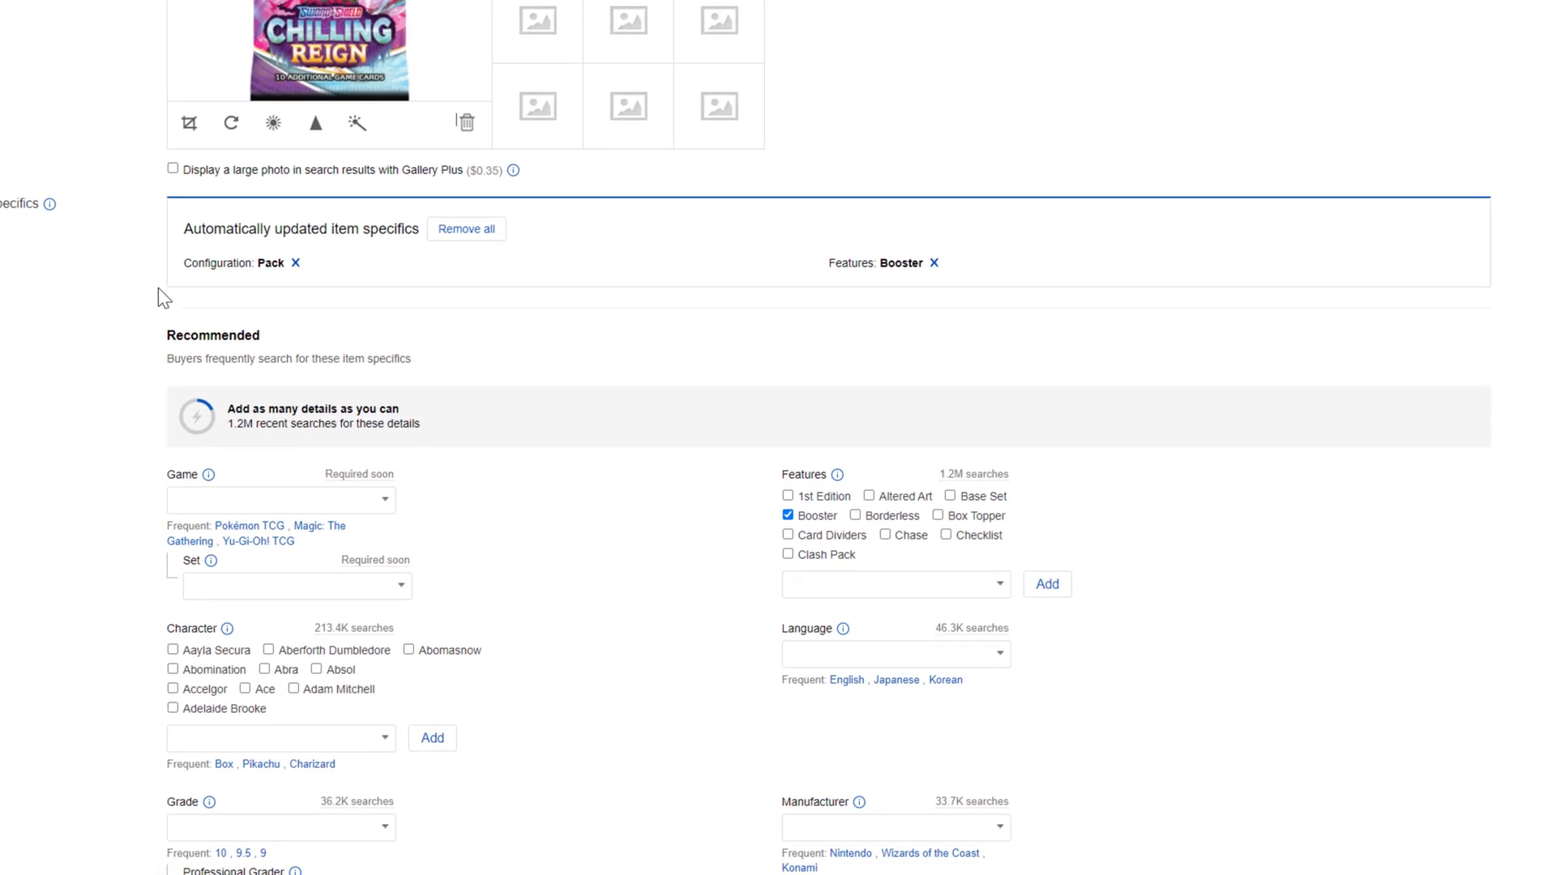
scroll(158, 288, down, 2)
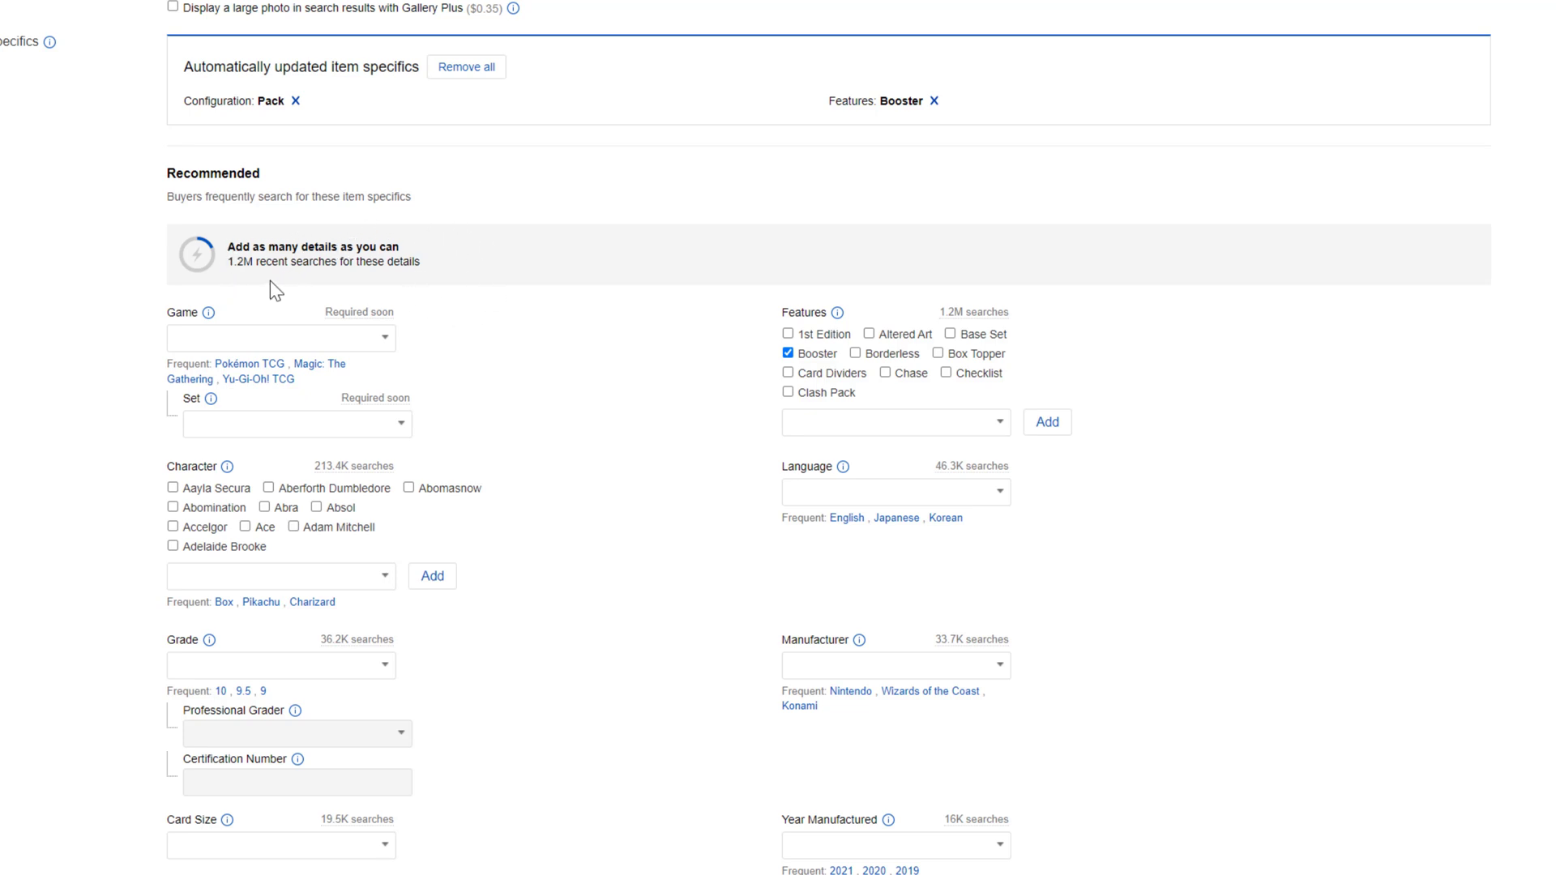
scroll(134, 316, down, 1)
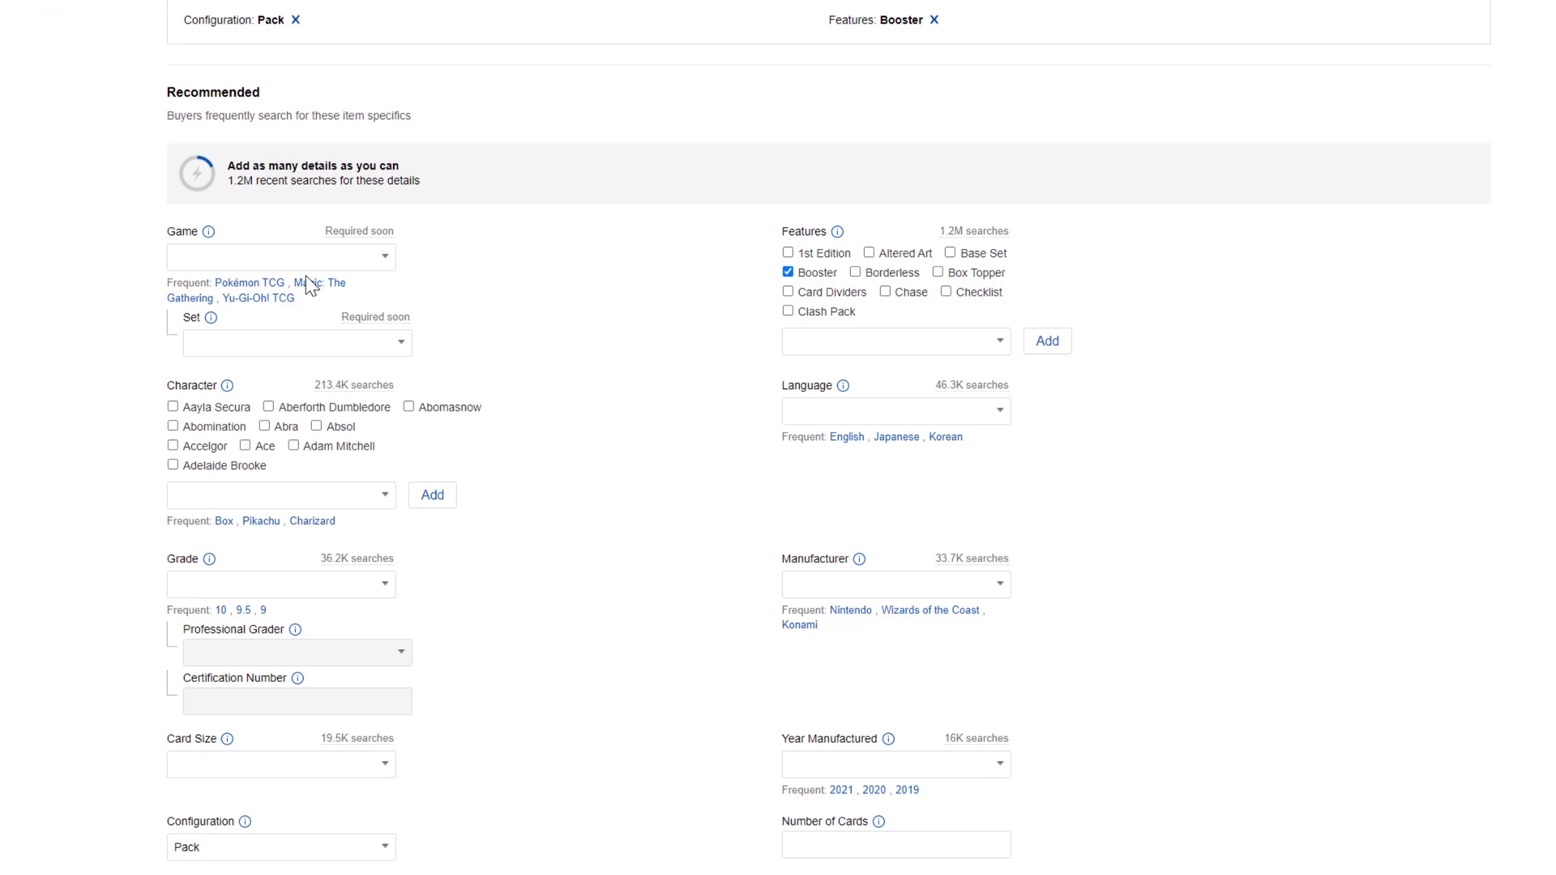
scroll(650, 367, down, 4)
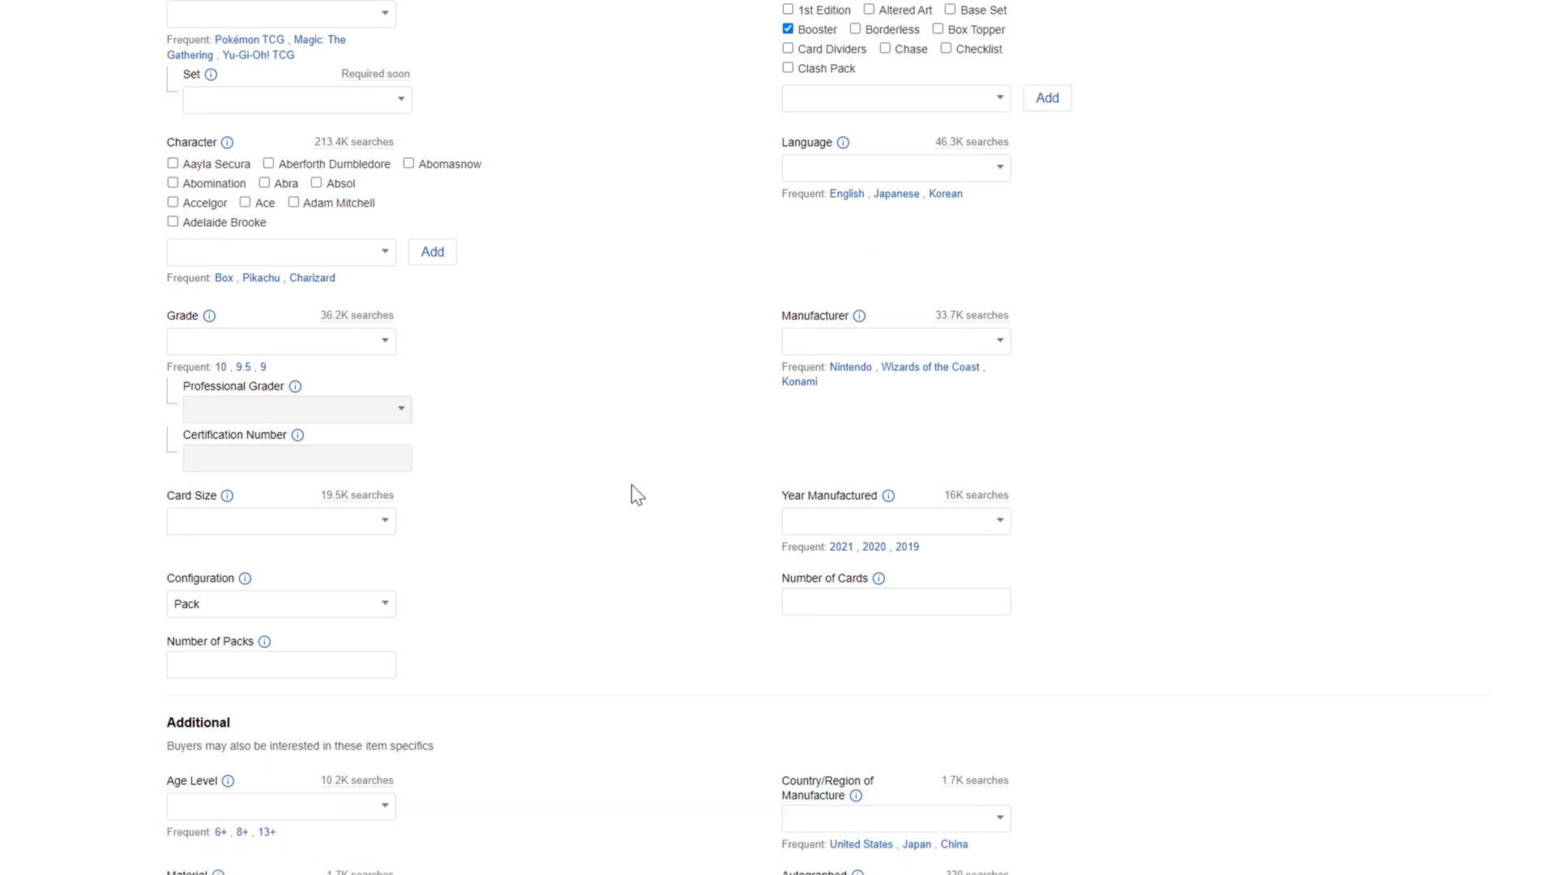
scroll(632, 486, down, 2)
scroll(635, 487, up, 7)
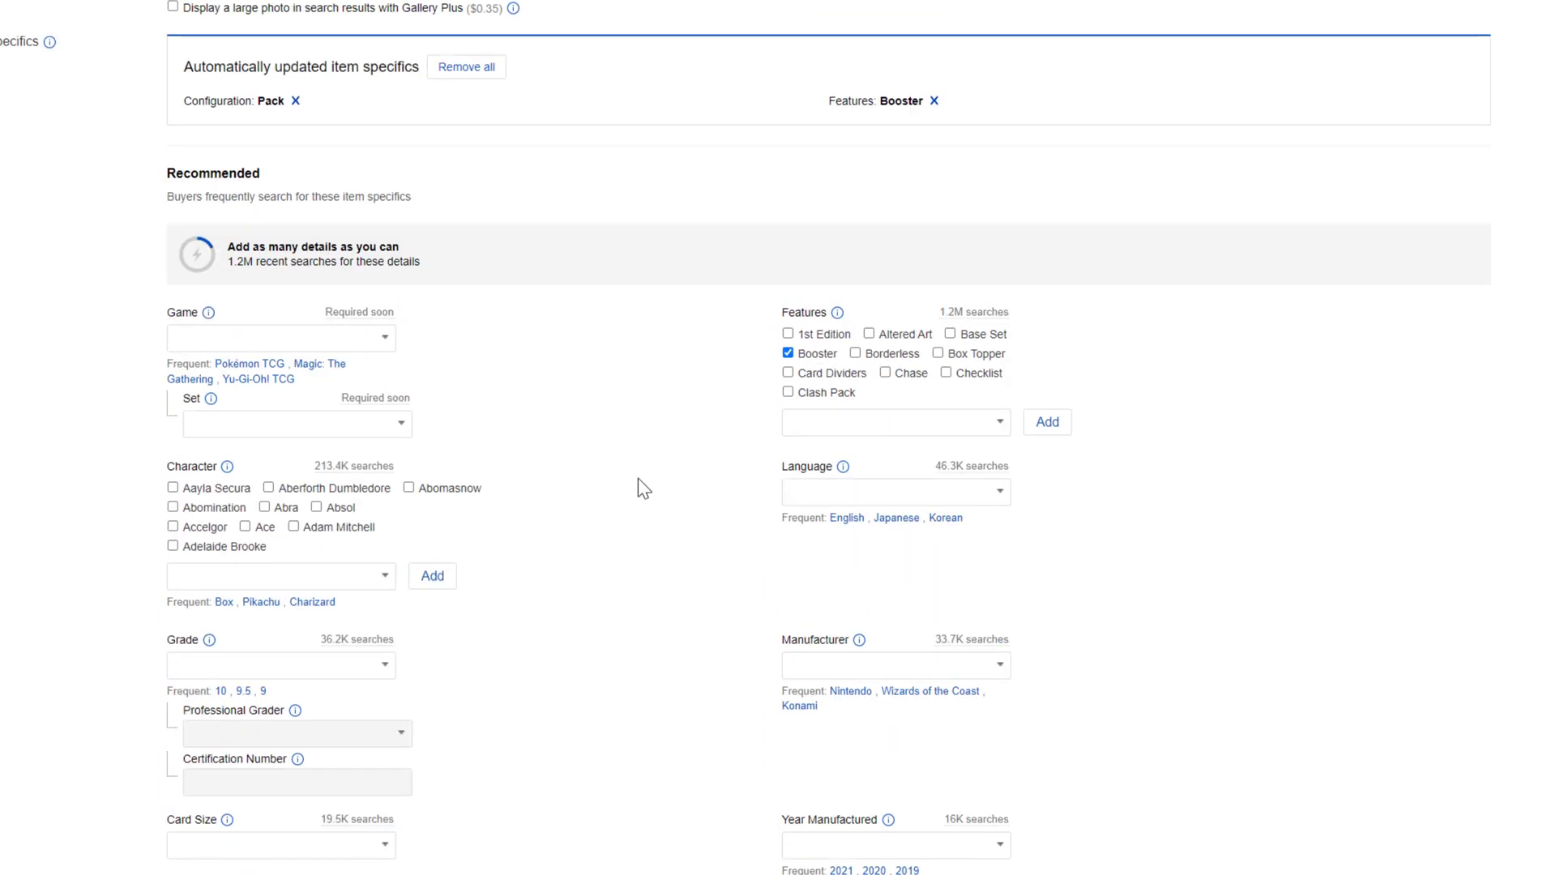
Review the filled-in recommended specifics and examine the optional additional fields, from age level and material to featured person/artist.
scroll(619, 445, down, 3)
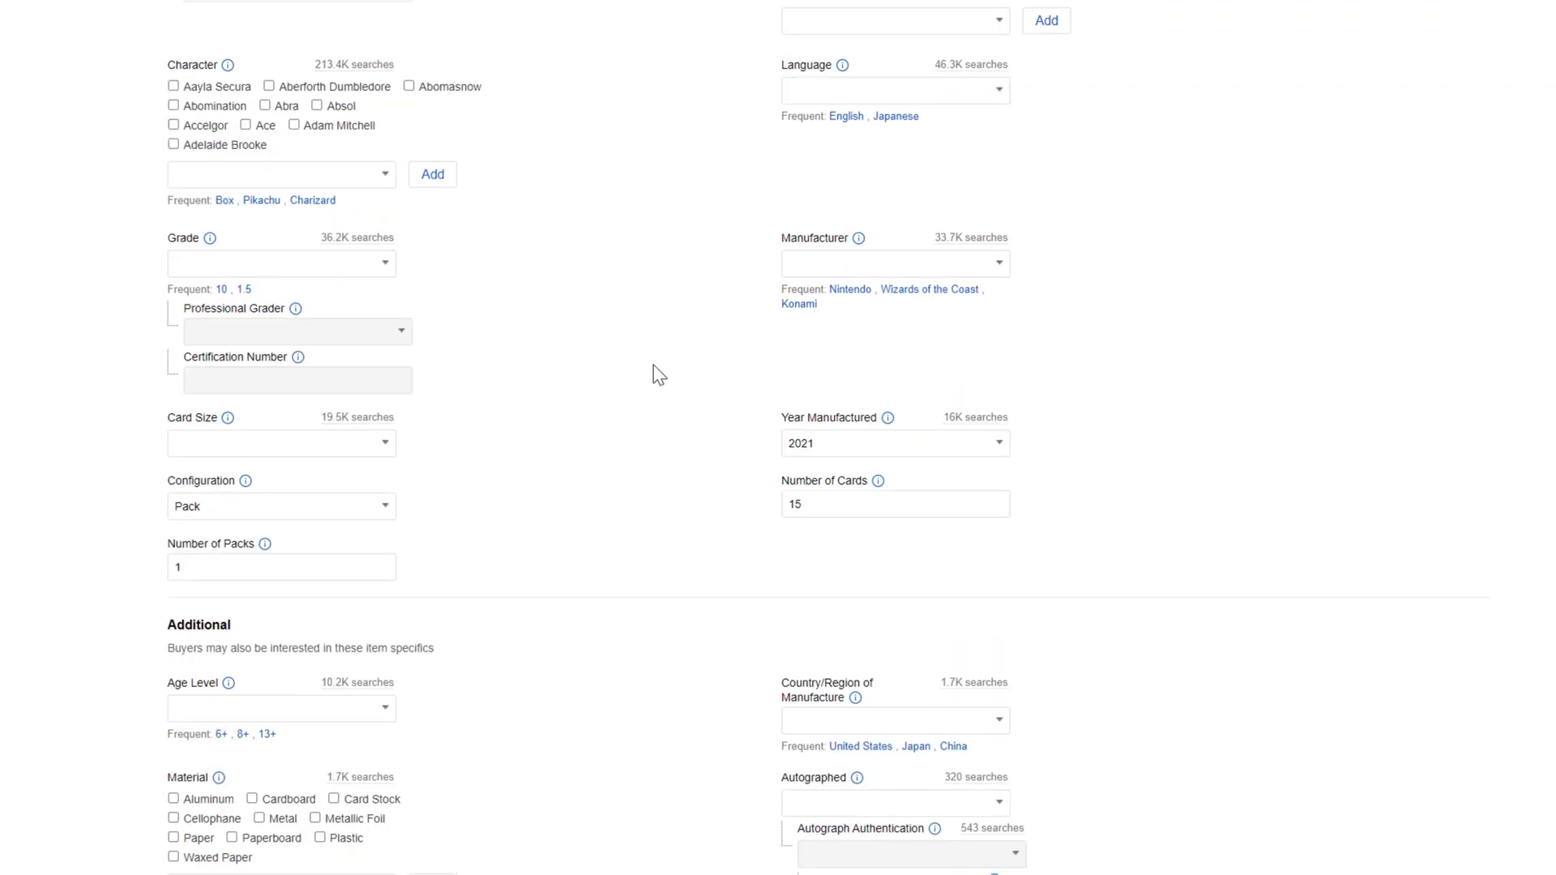
scroll(687, 445, up, 3)
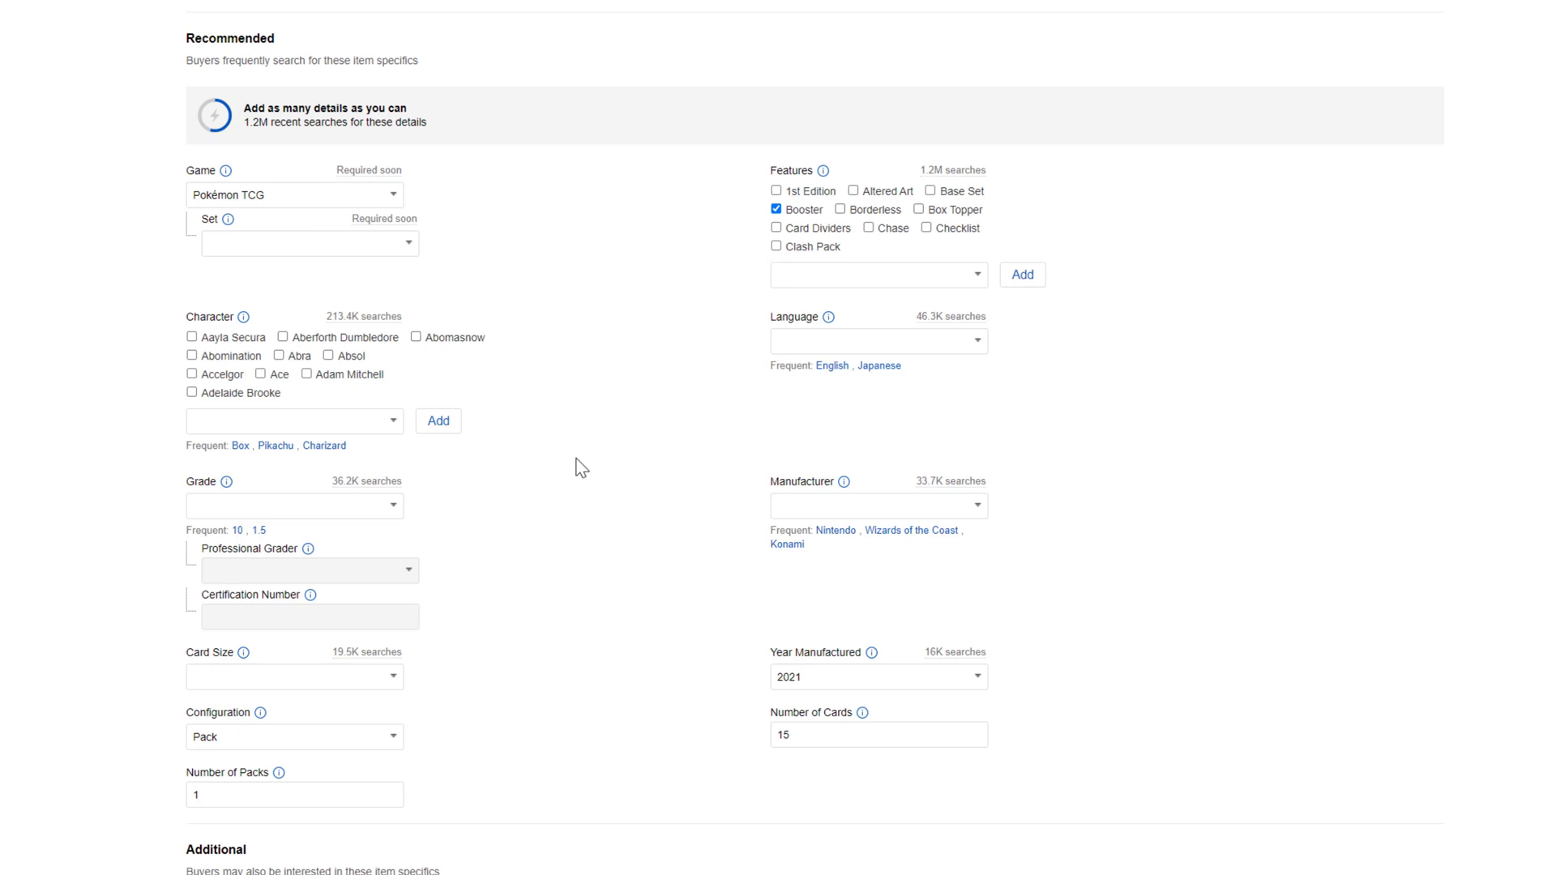
scroll(653, 573, up, 1)
scroll(653, 573, down, 2)
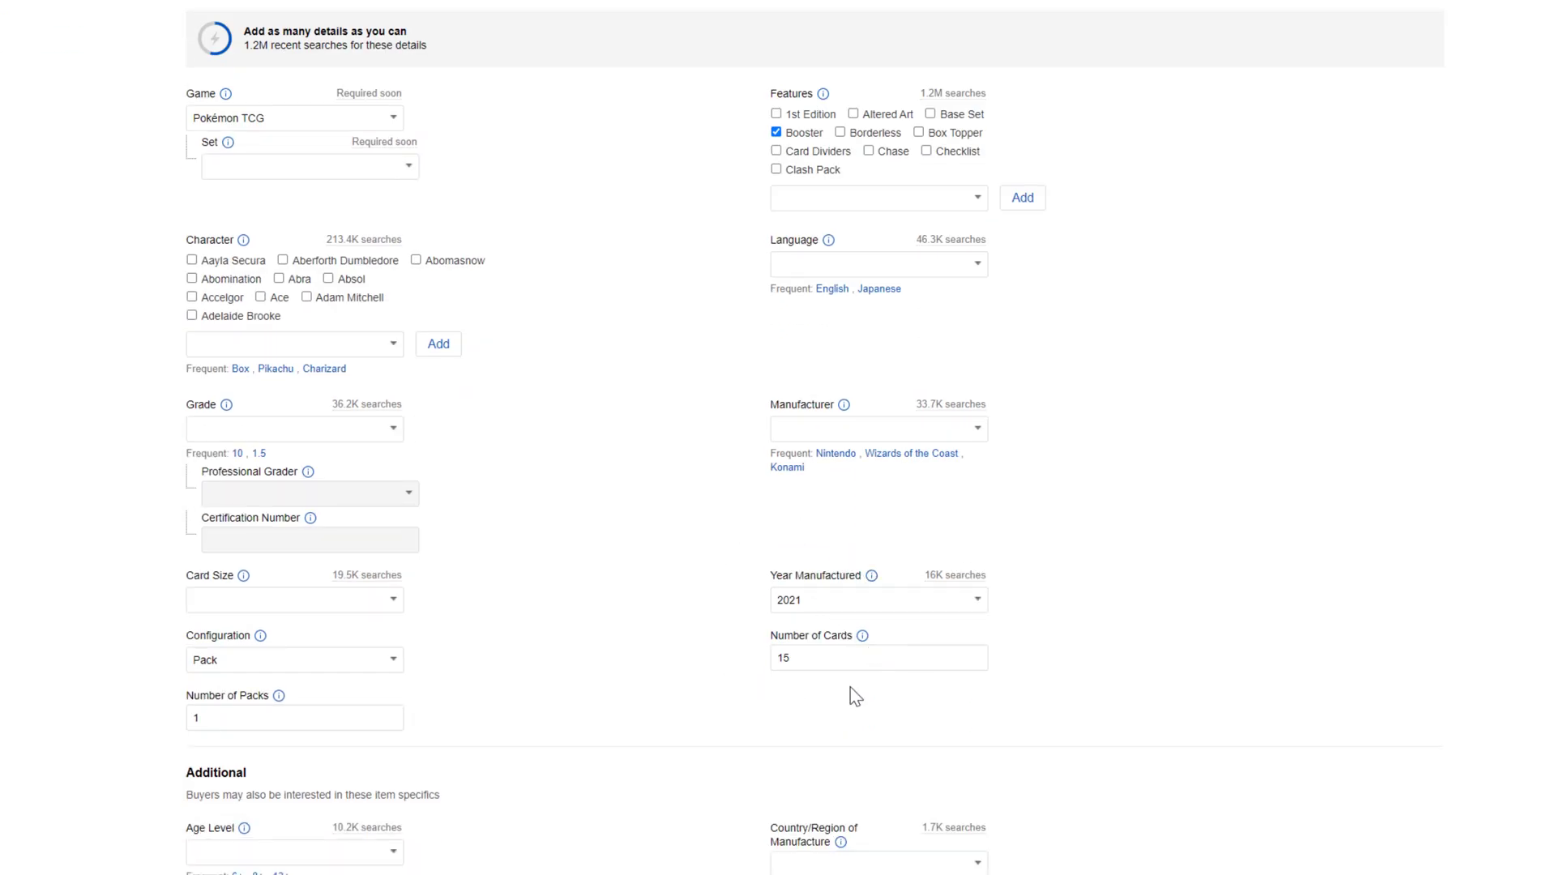
scroll(620, 638, down, 5)
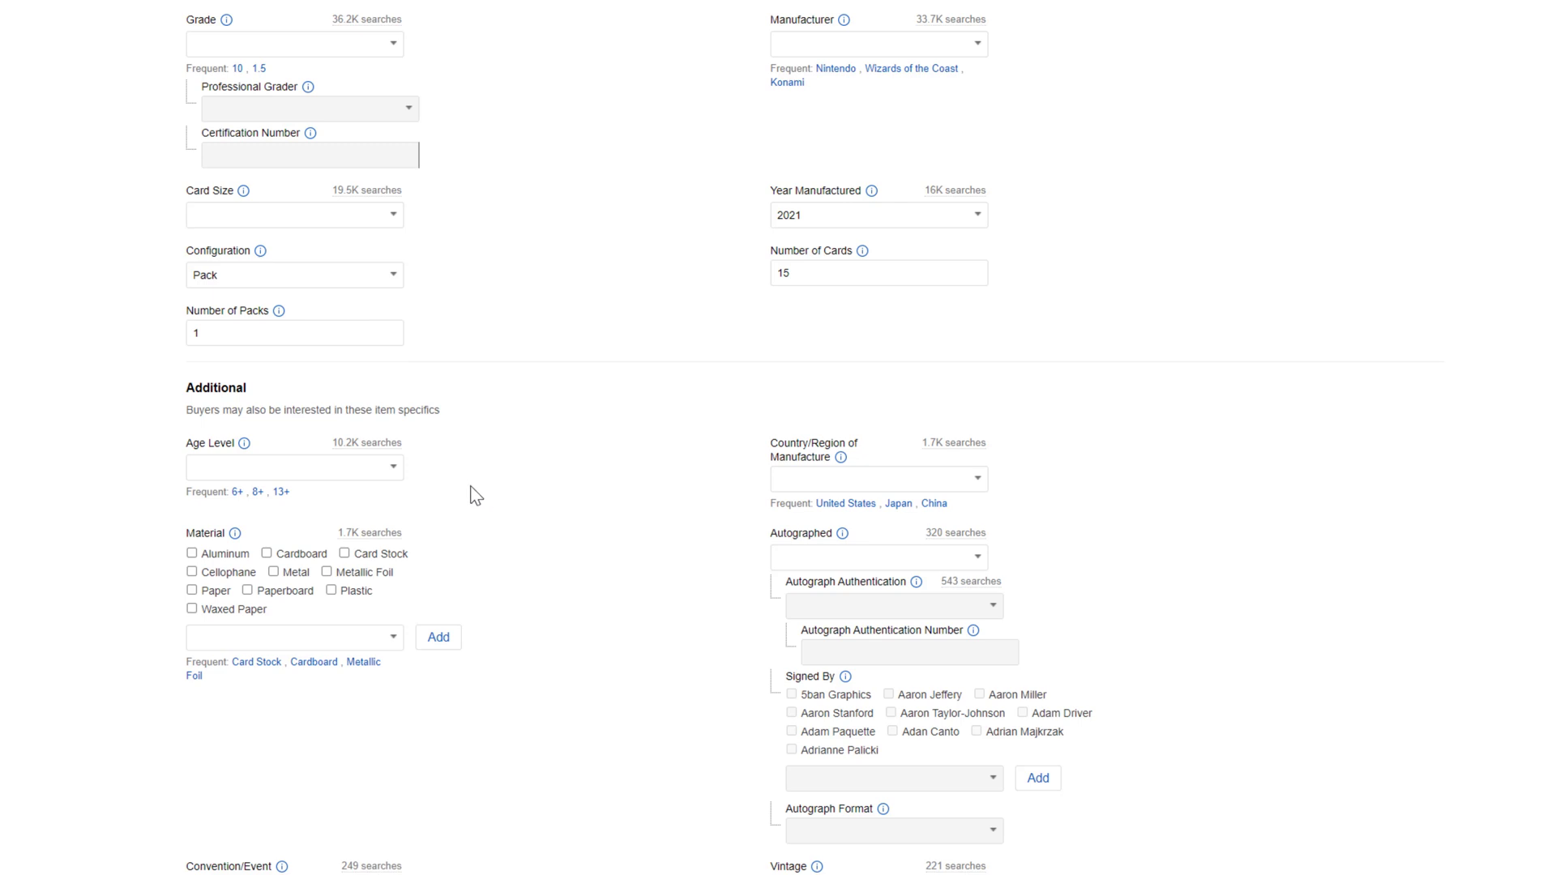
scroll(547, 522, down, 3)
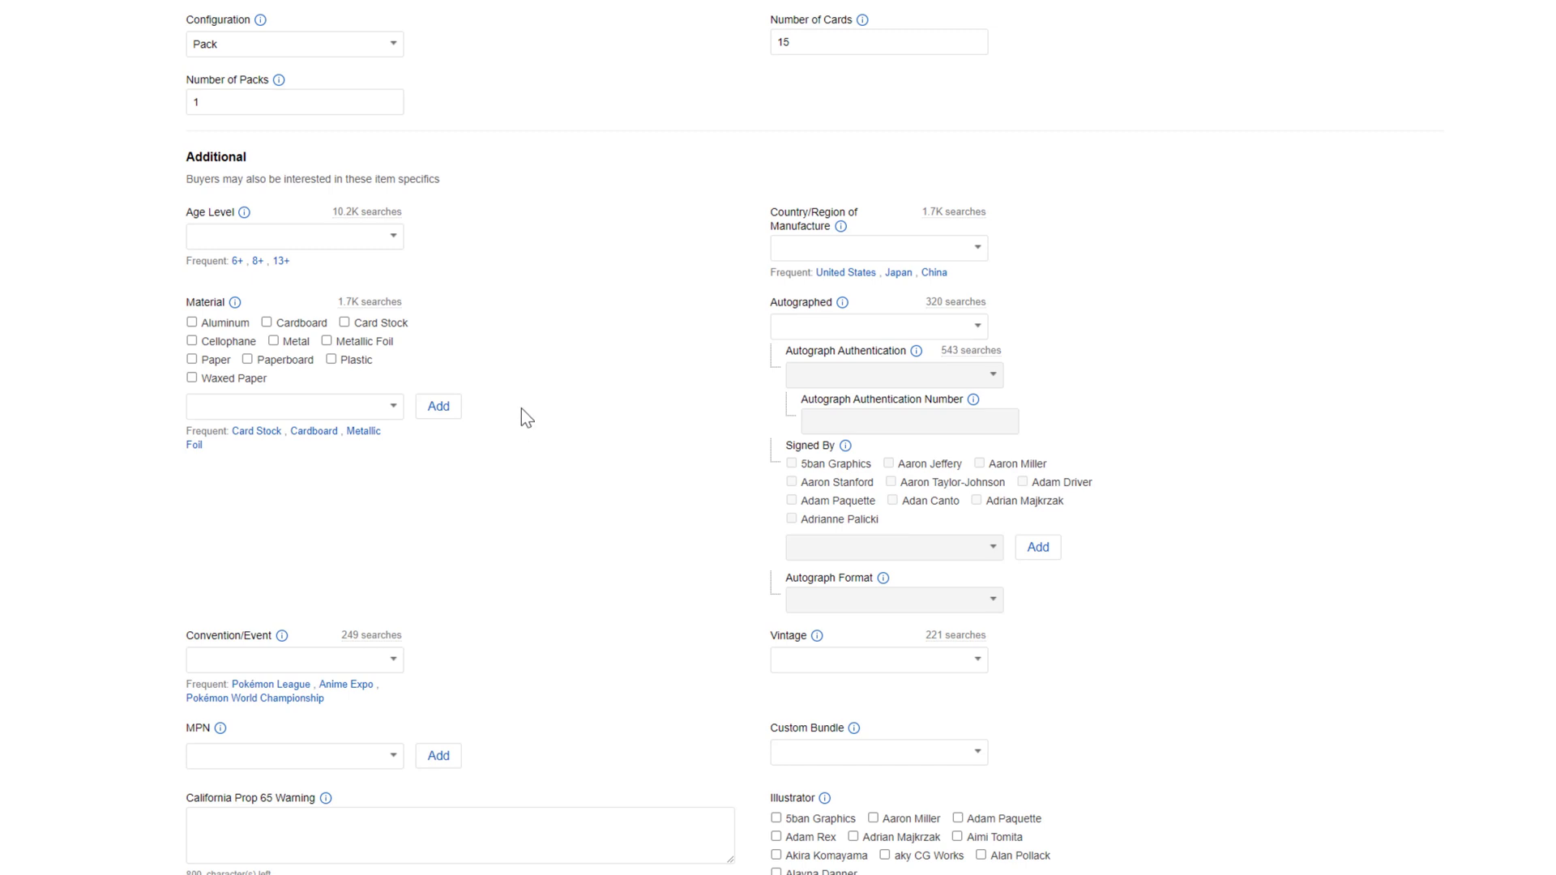
scroll(648, 519, down, 3)
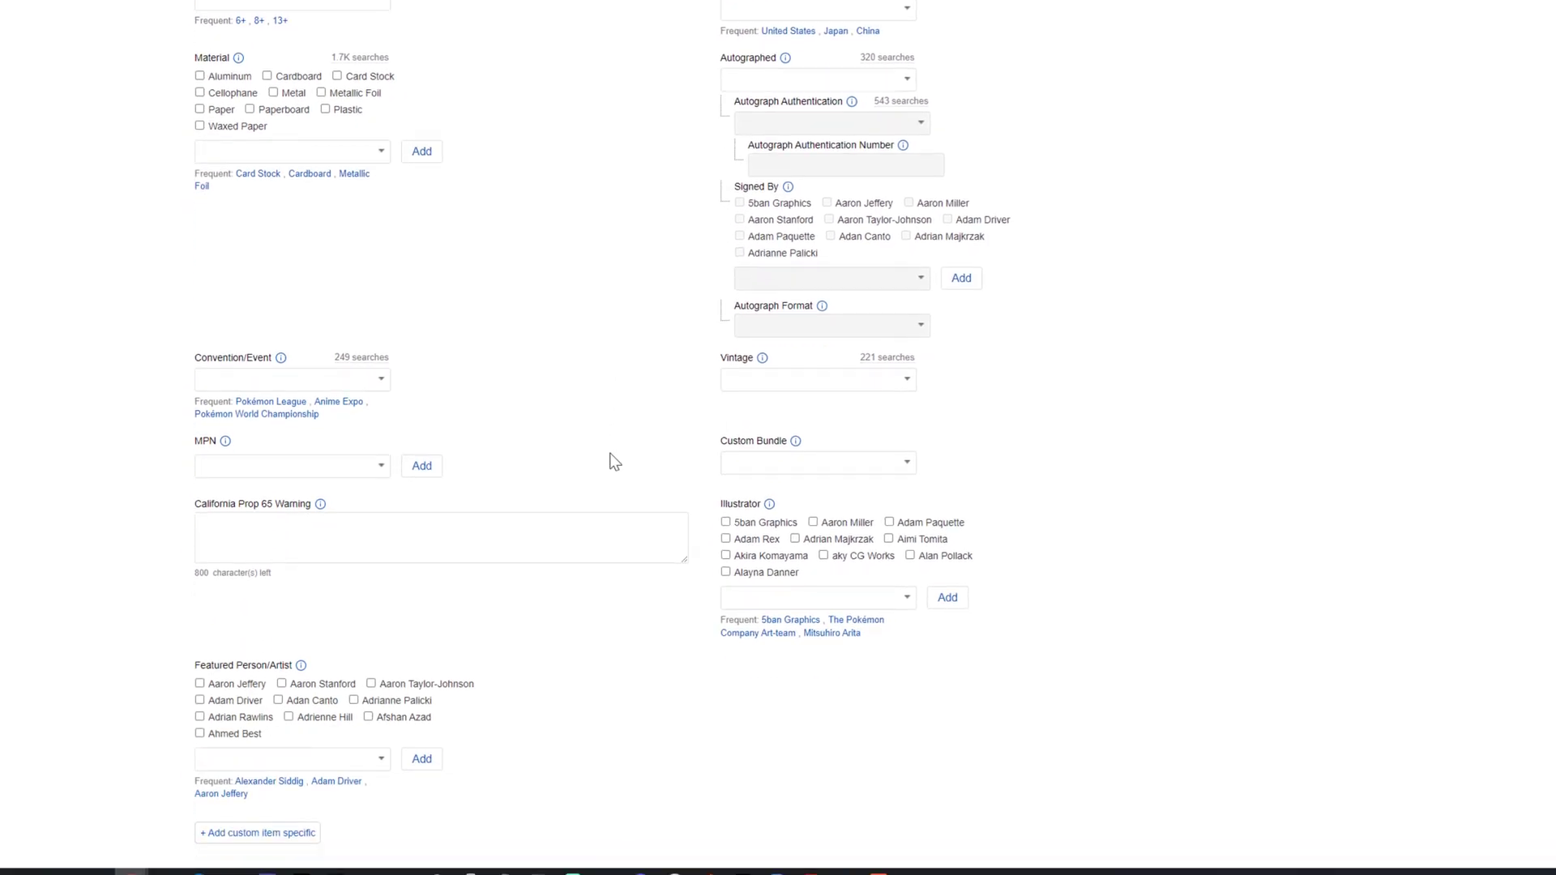
scroll(612, 465, down, 3)
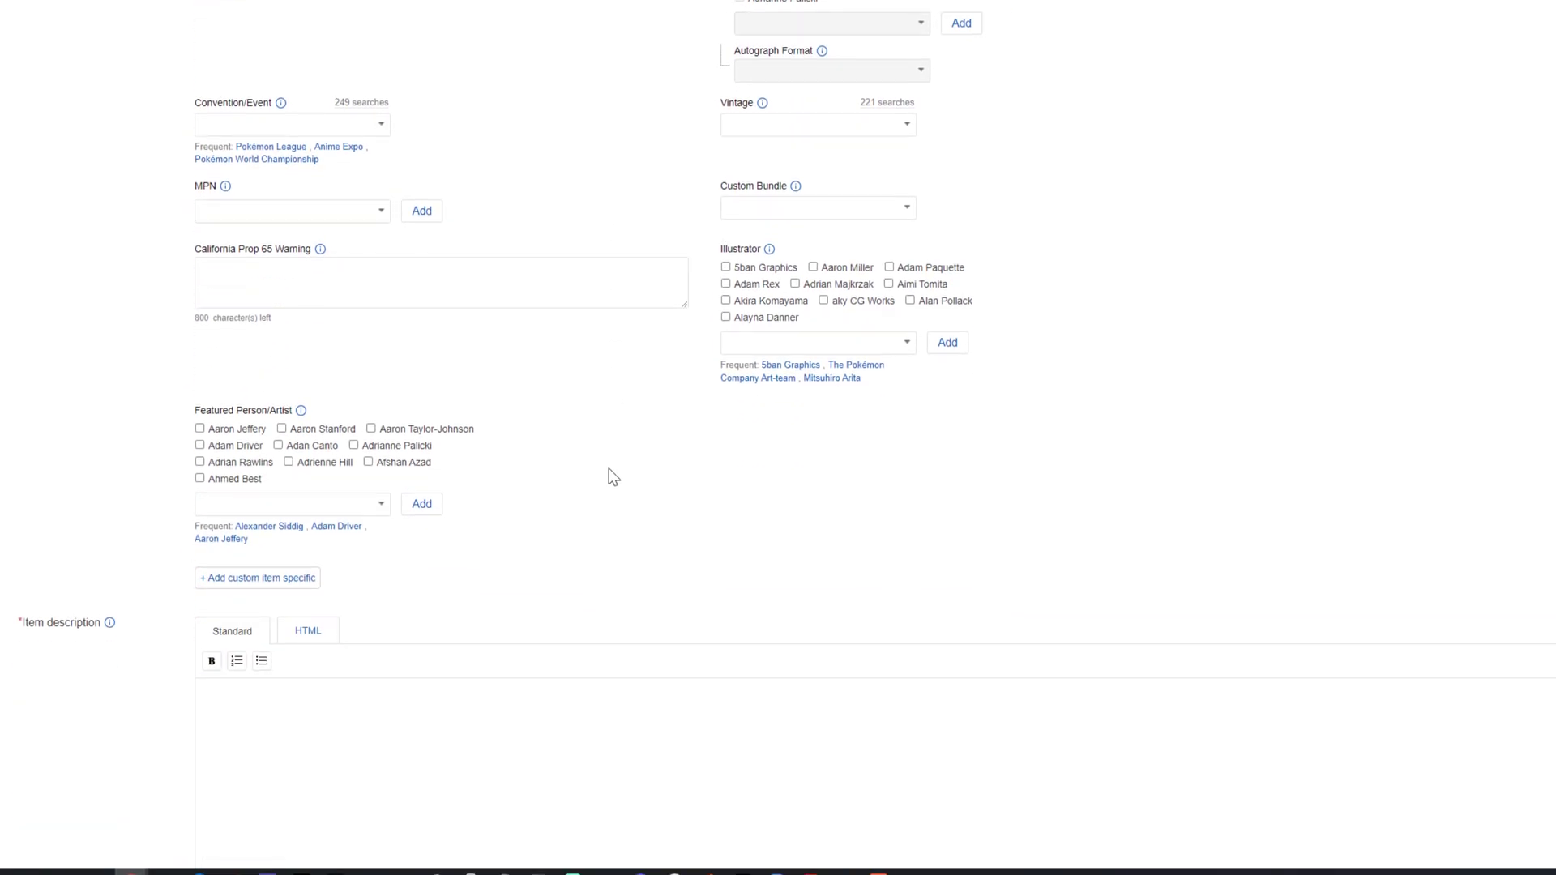
Write the item description: buying/bidding on One Brand New Chilling Reign Booster Pack, factory sealed, will ship right out, Shipped with USPS First Class.
scroll(609, 466, down, 5)
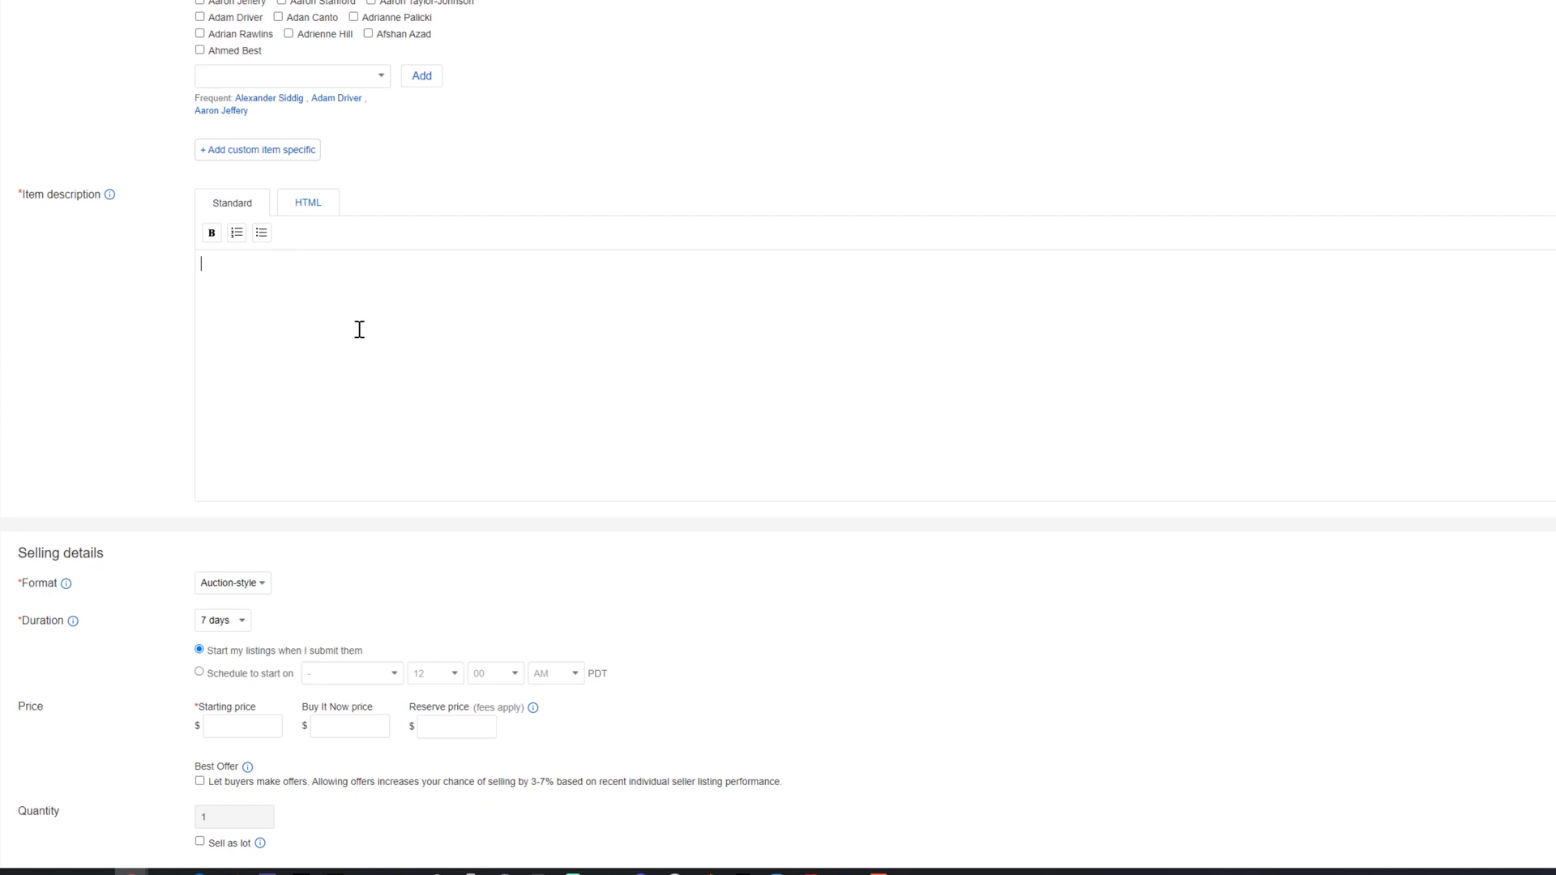
text(You are buying/bidding on One Brand New Chilling Reign Booster Pack. The pack is factory sealed and will ship right out. Shipped with USPS First Class.)
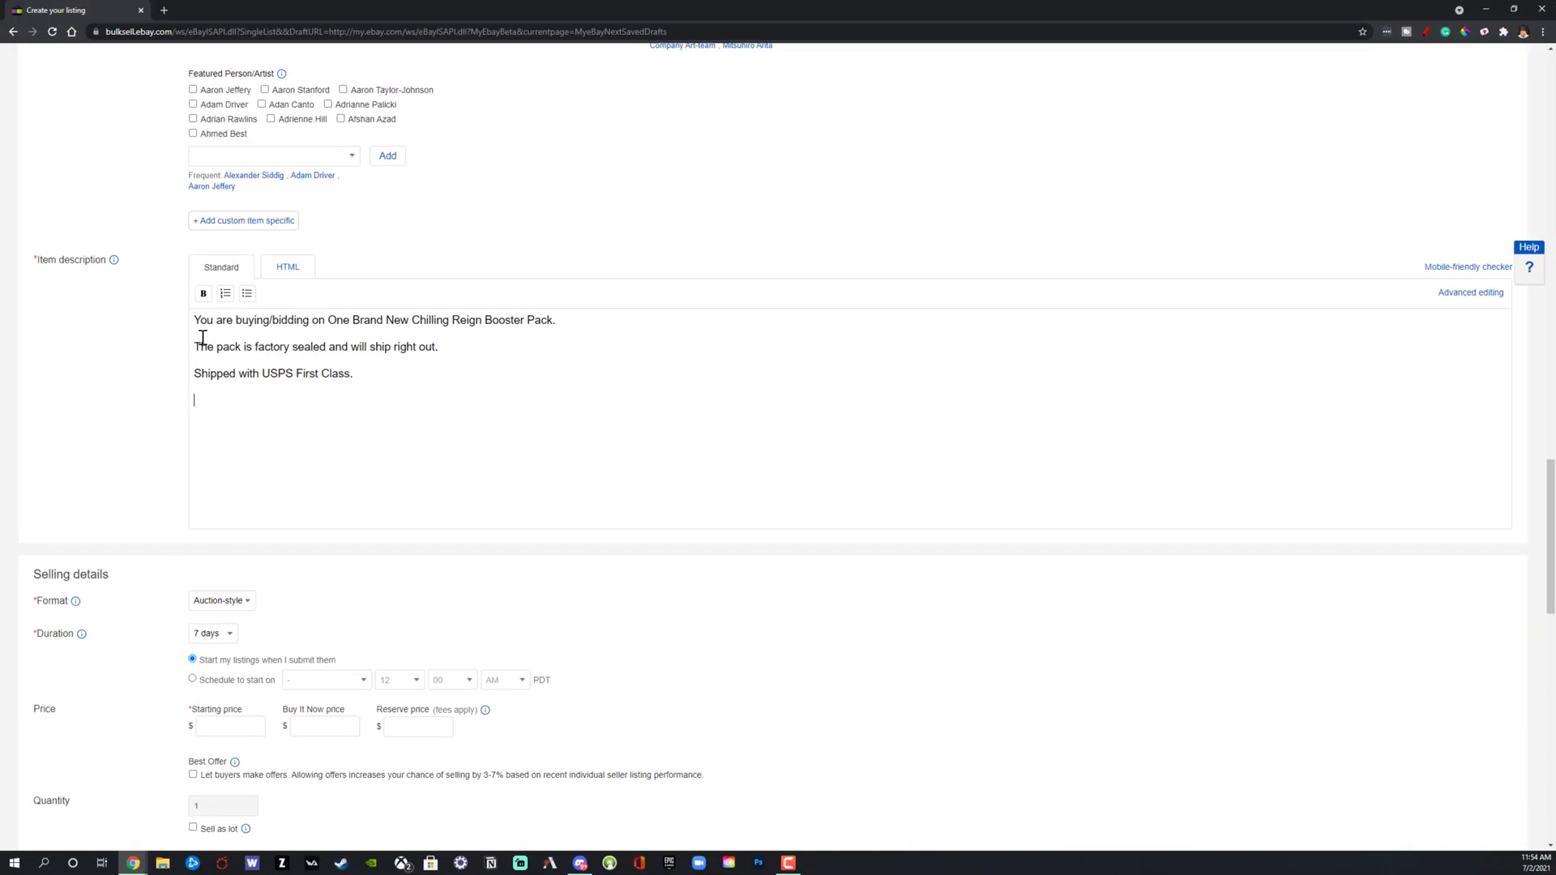
Try bolding the description's first line and making the whole text a numbered list, and undo that formatting.
triple_click(253, 321)
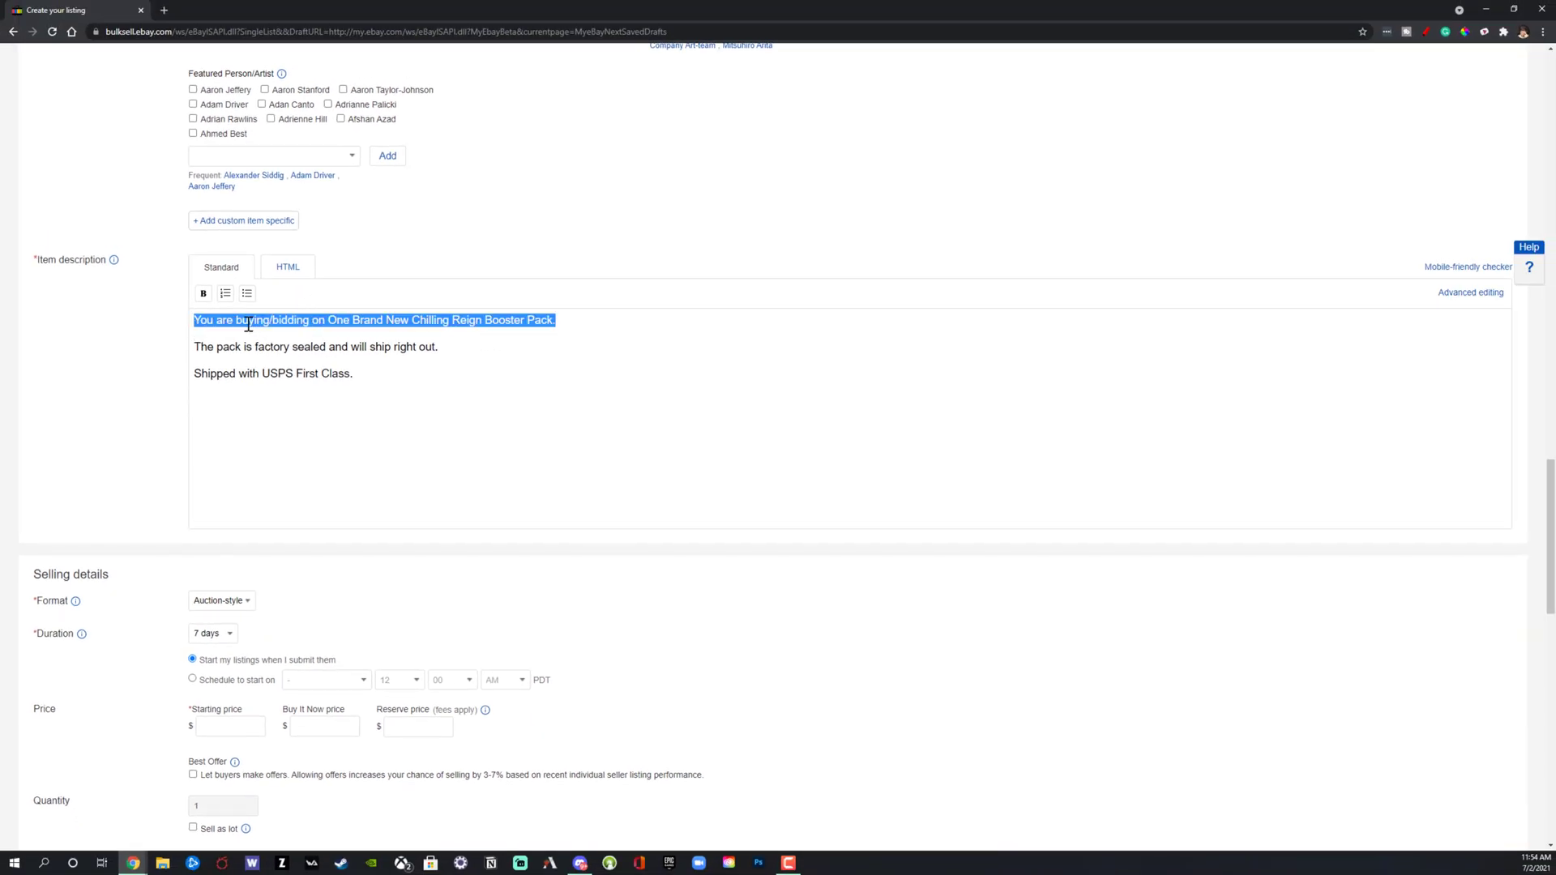
click(202, 296)
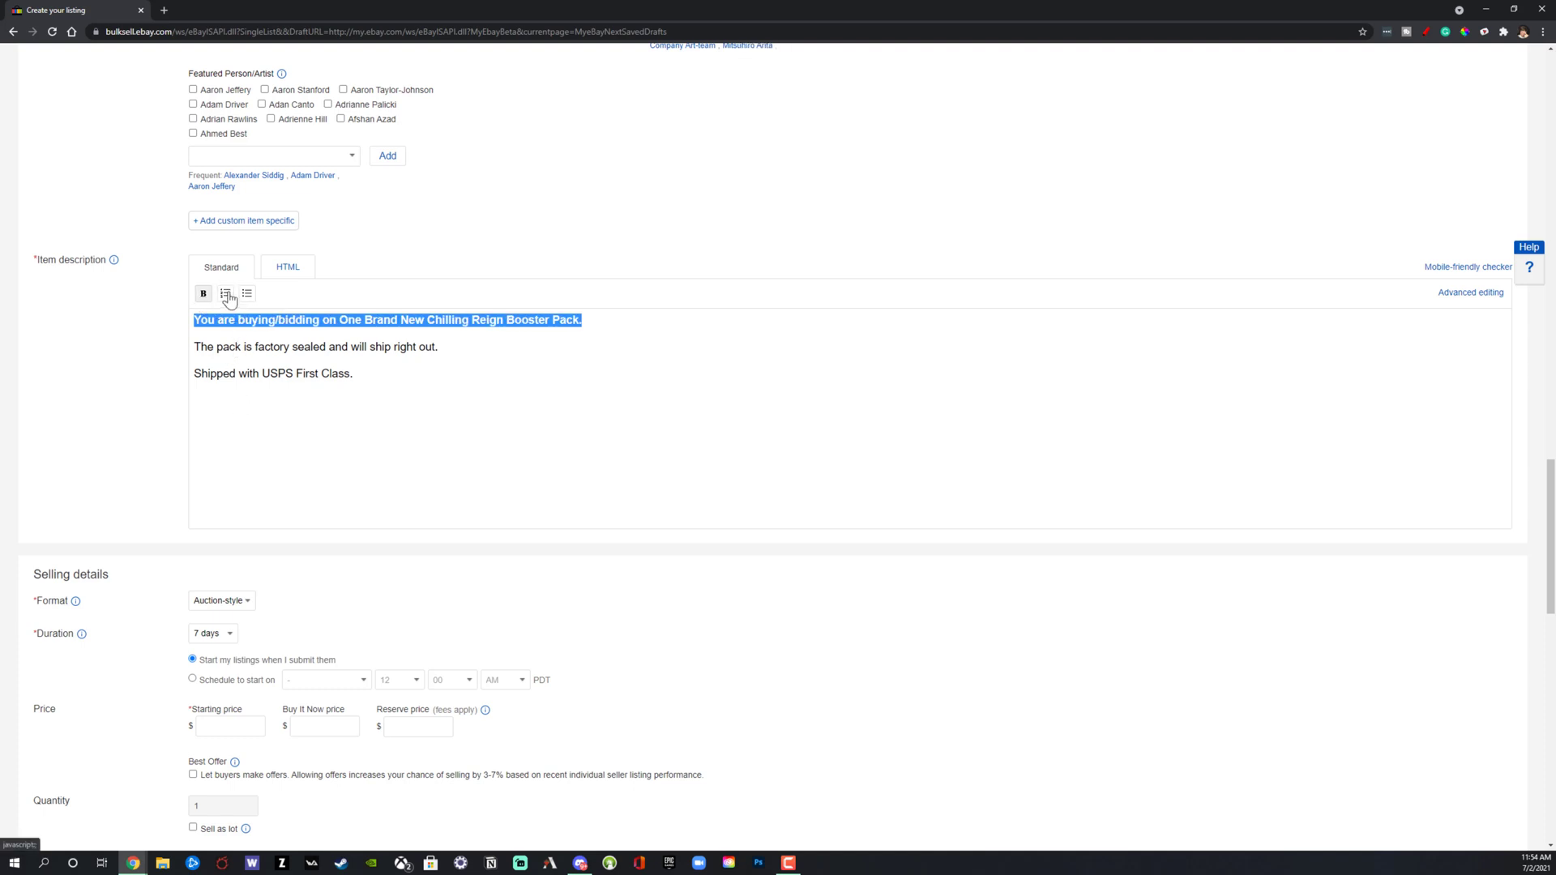
drag(364, 379, 188, 340)
key(ctrl+a)
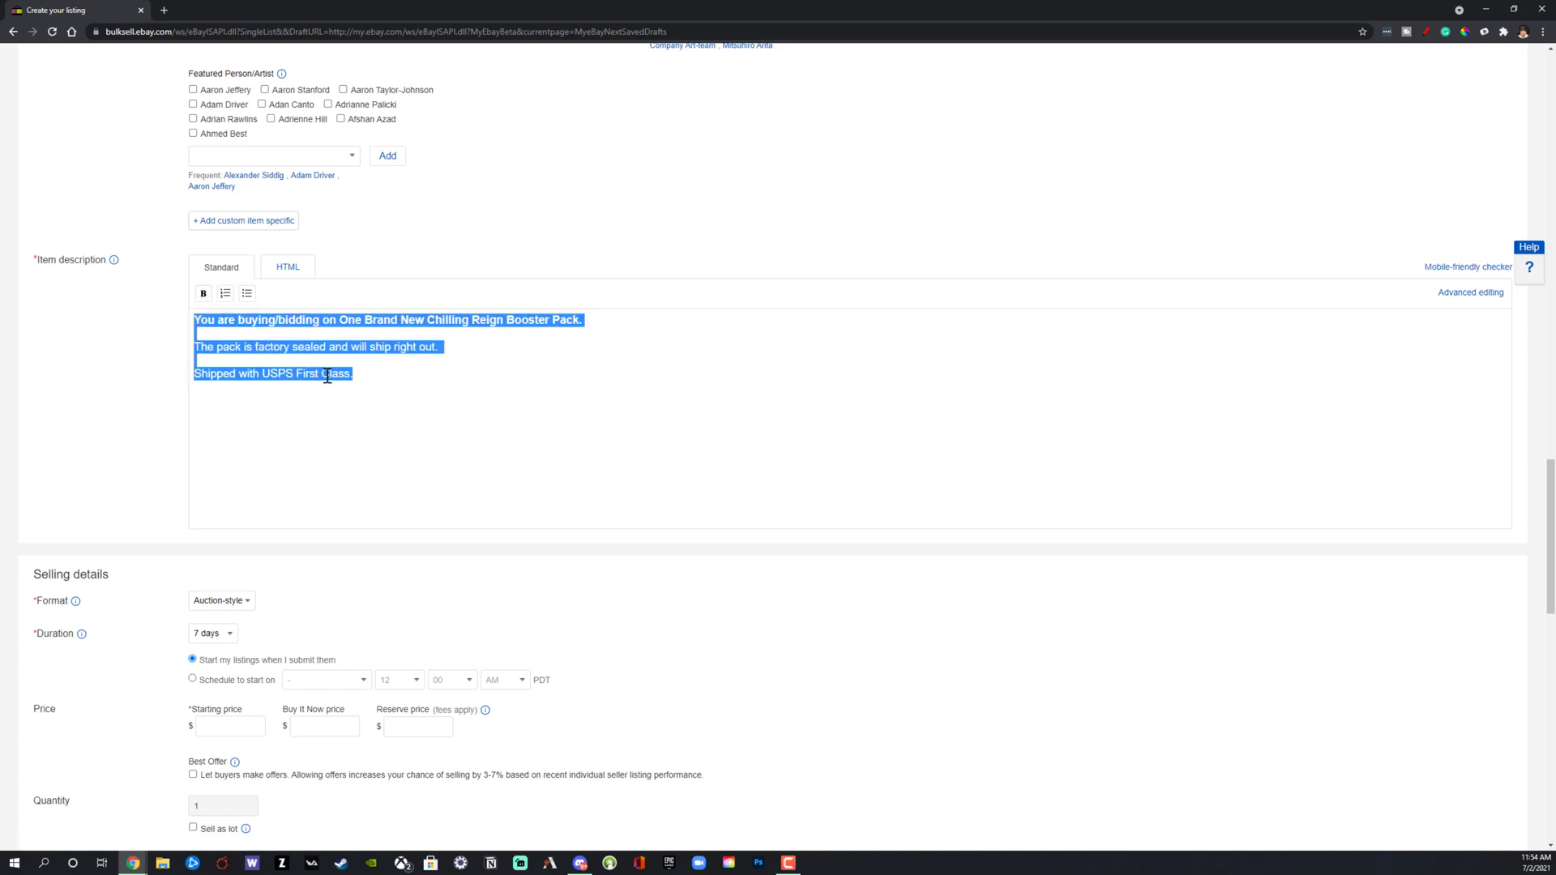
click(225, 293)
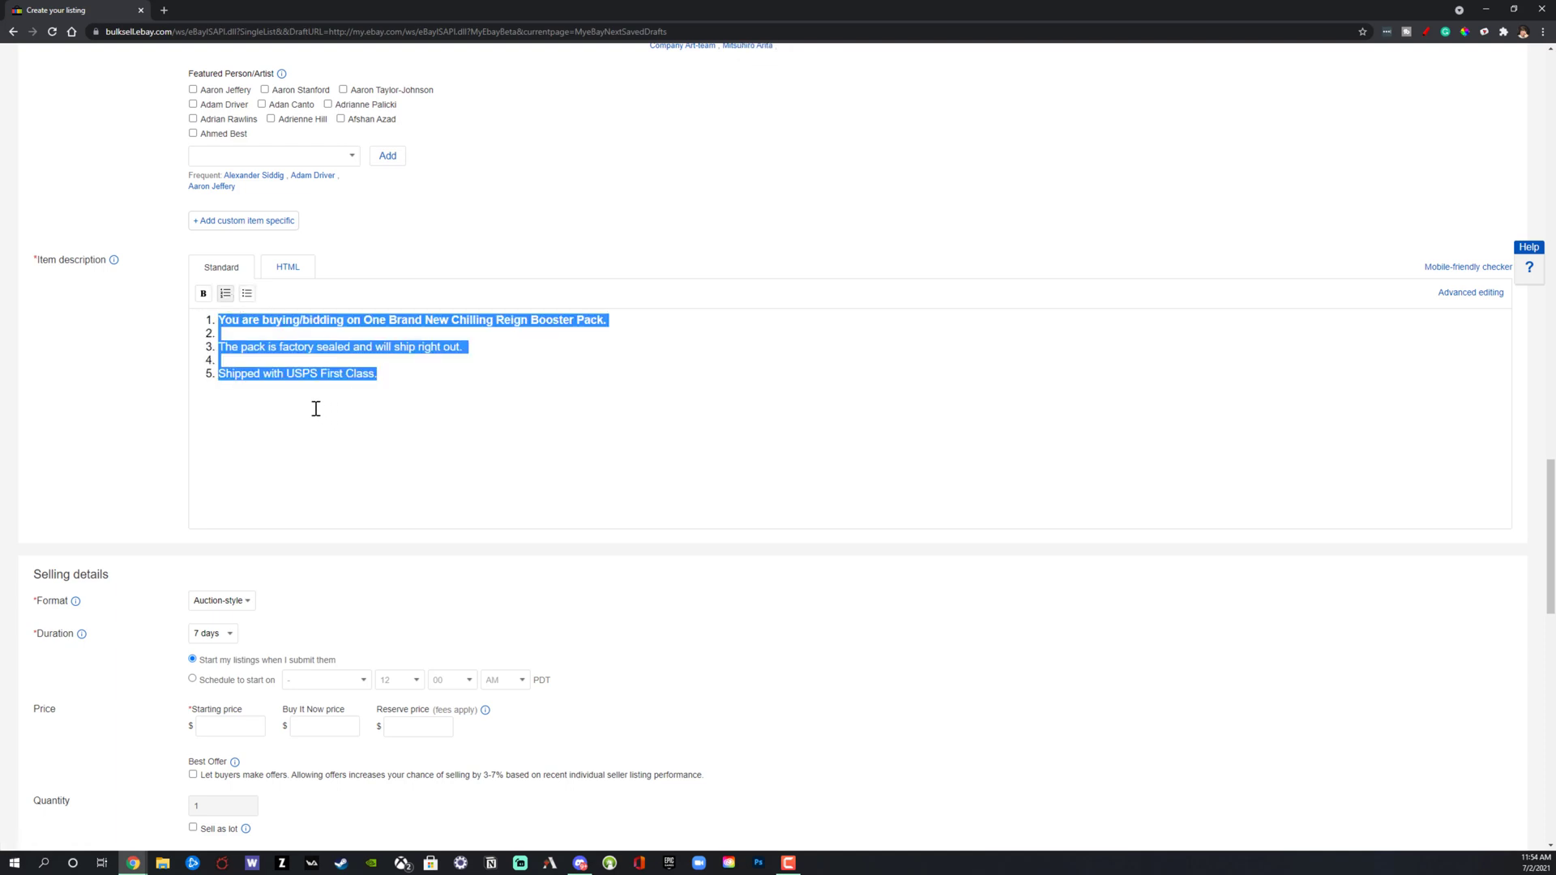
key(ctrl+z)
click(440, 392)
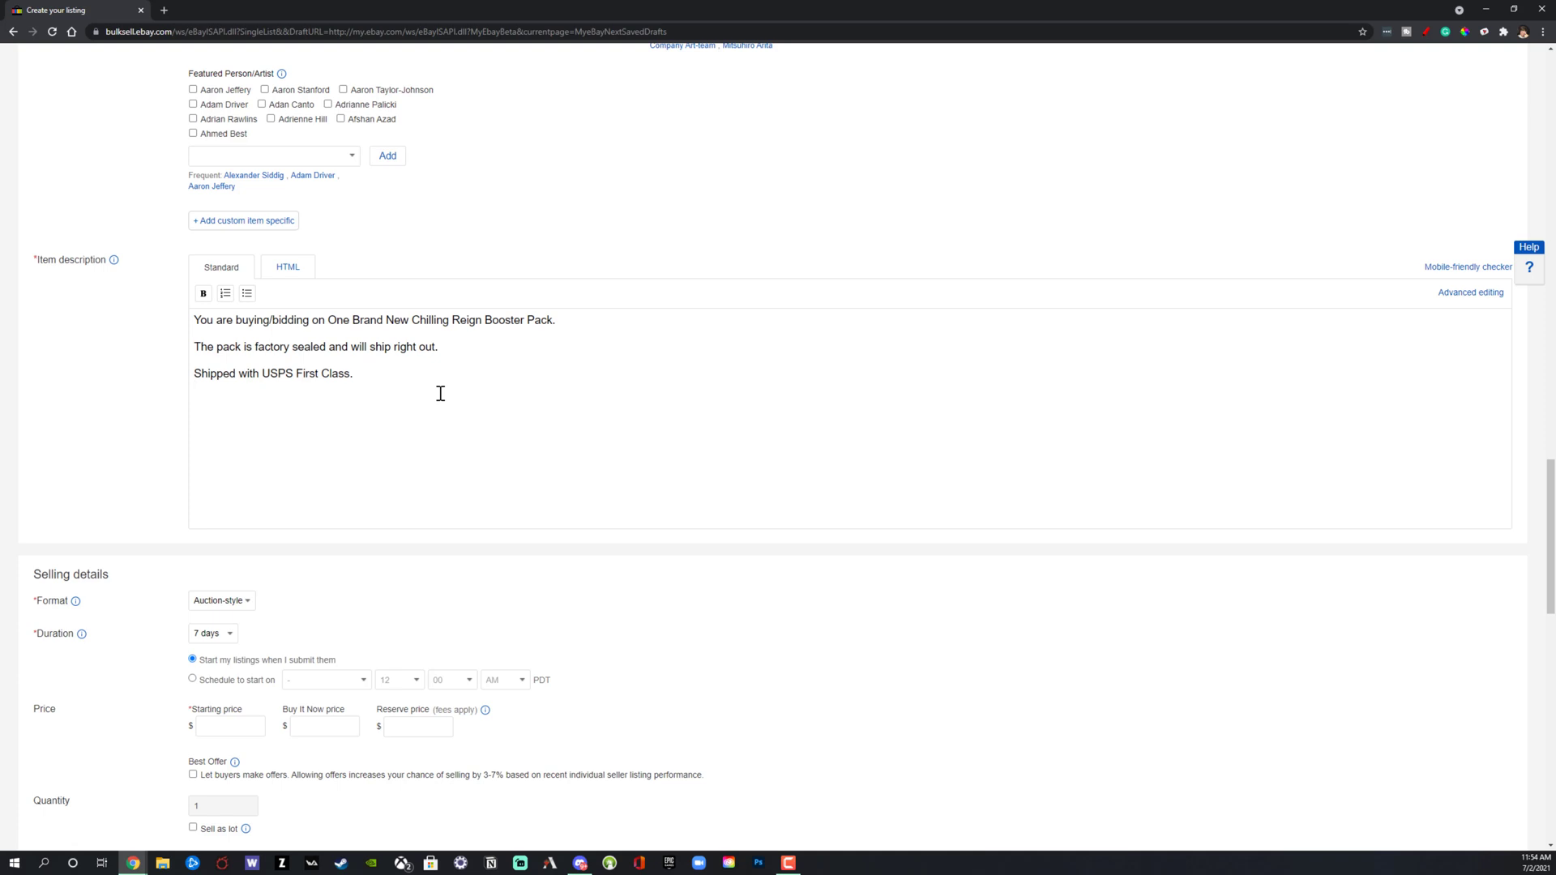
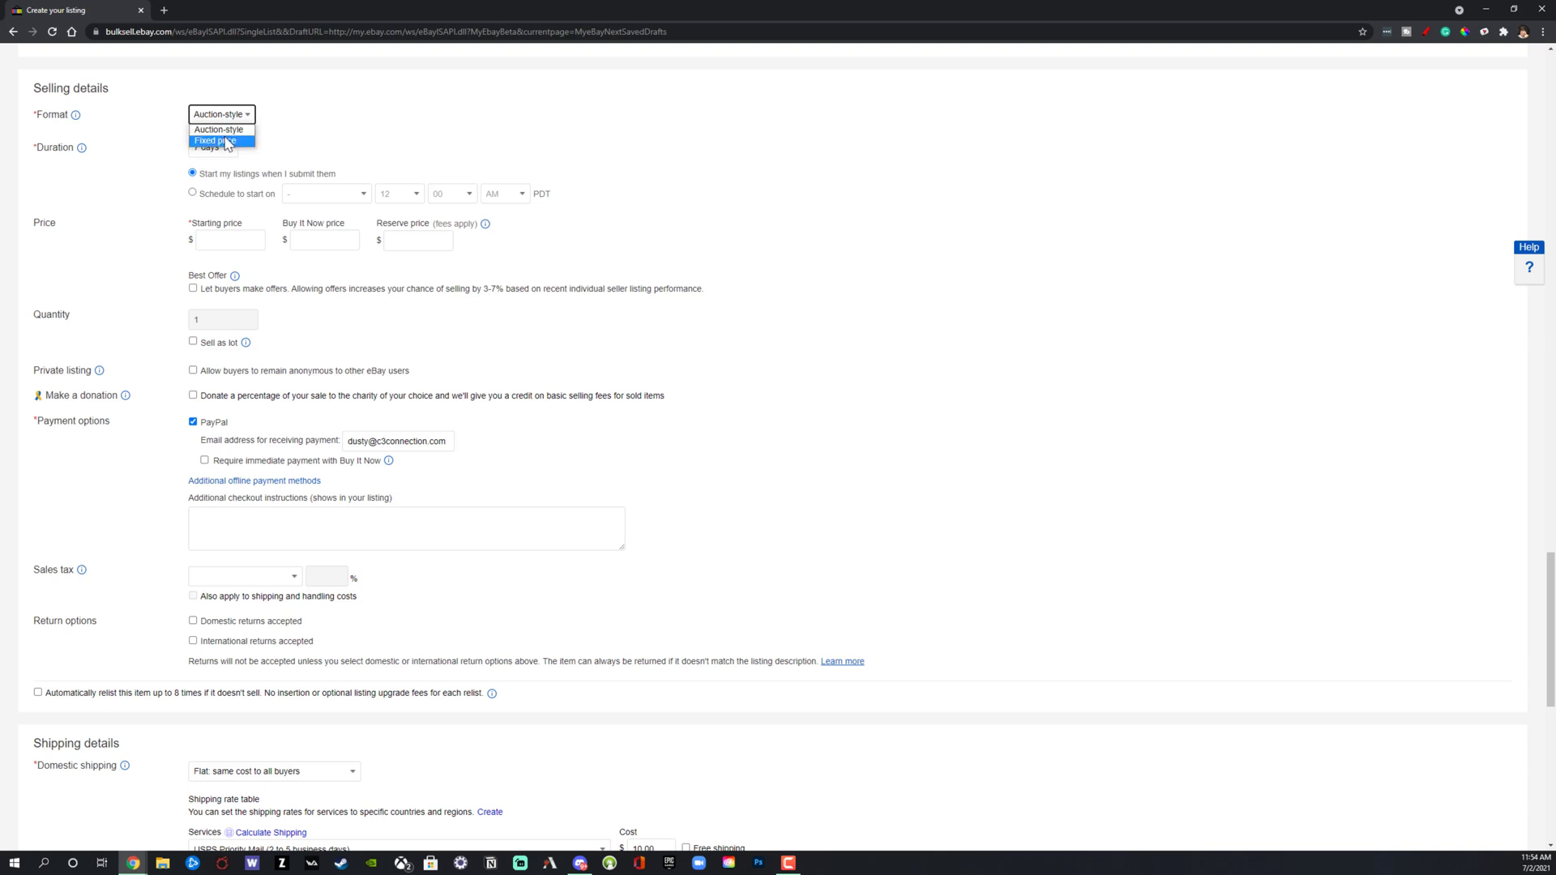
Try the Fixed price format and a scheduled start, and return to Auction-style with the listing starting on submission.
click(228, 143)
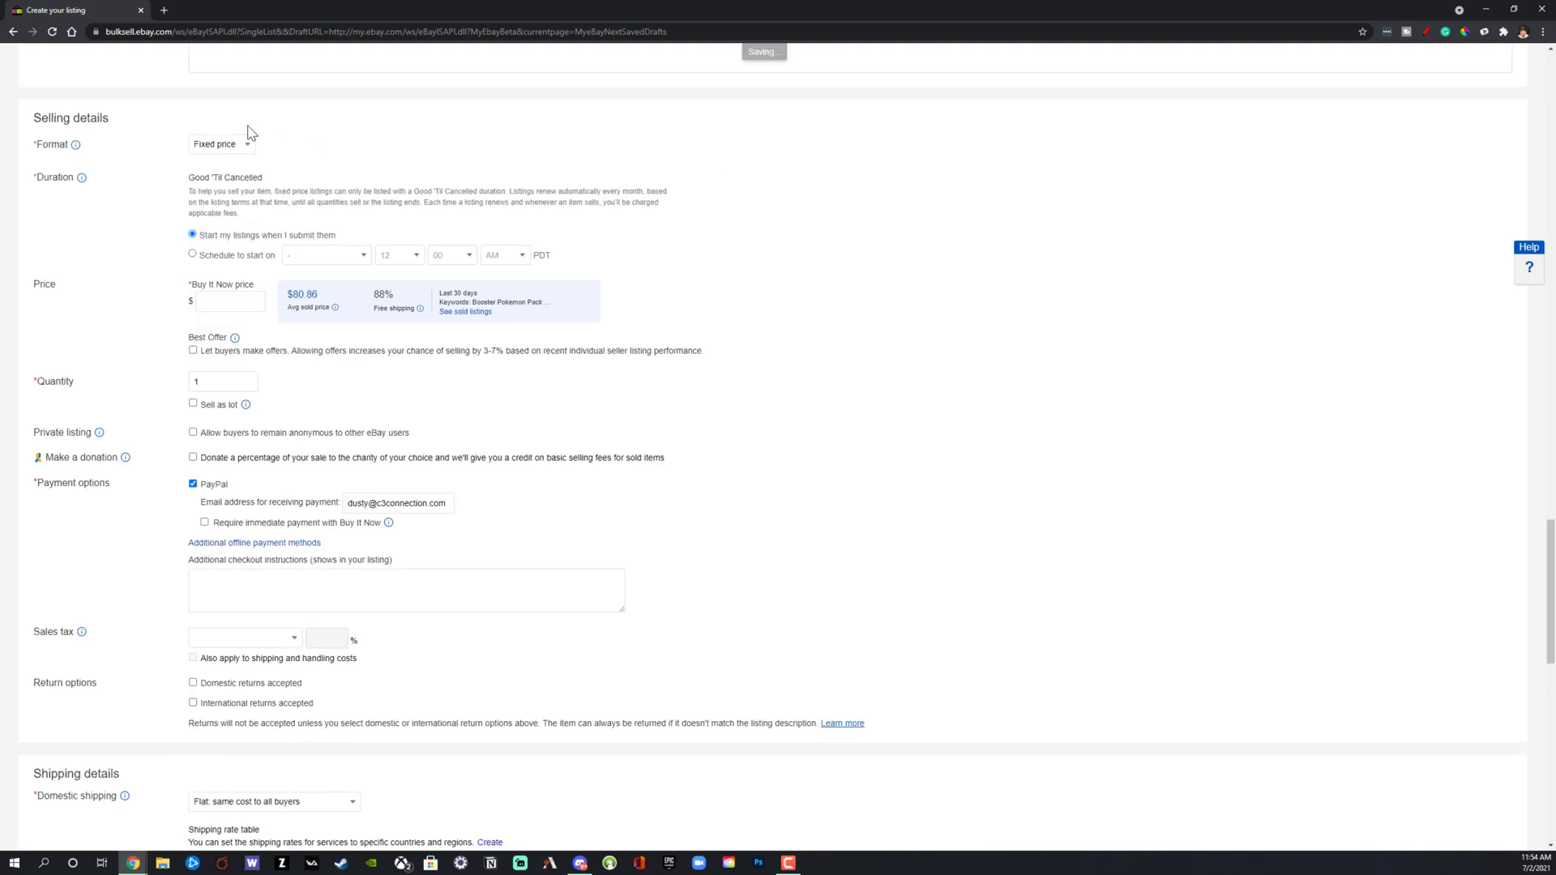
click(229, 146)
click(231, 168)
click(222, 144)
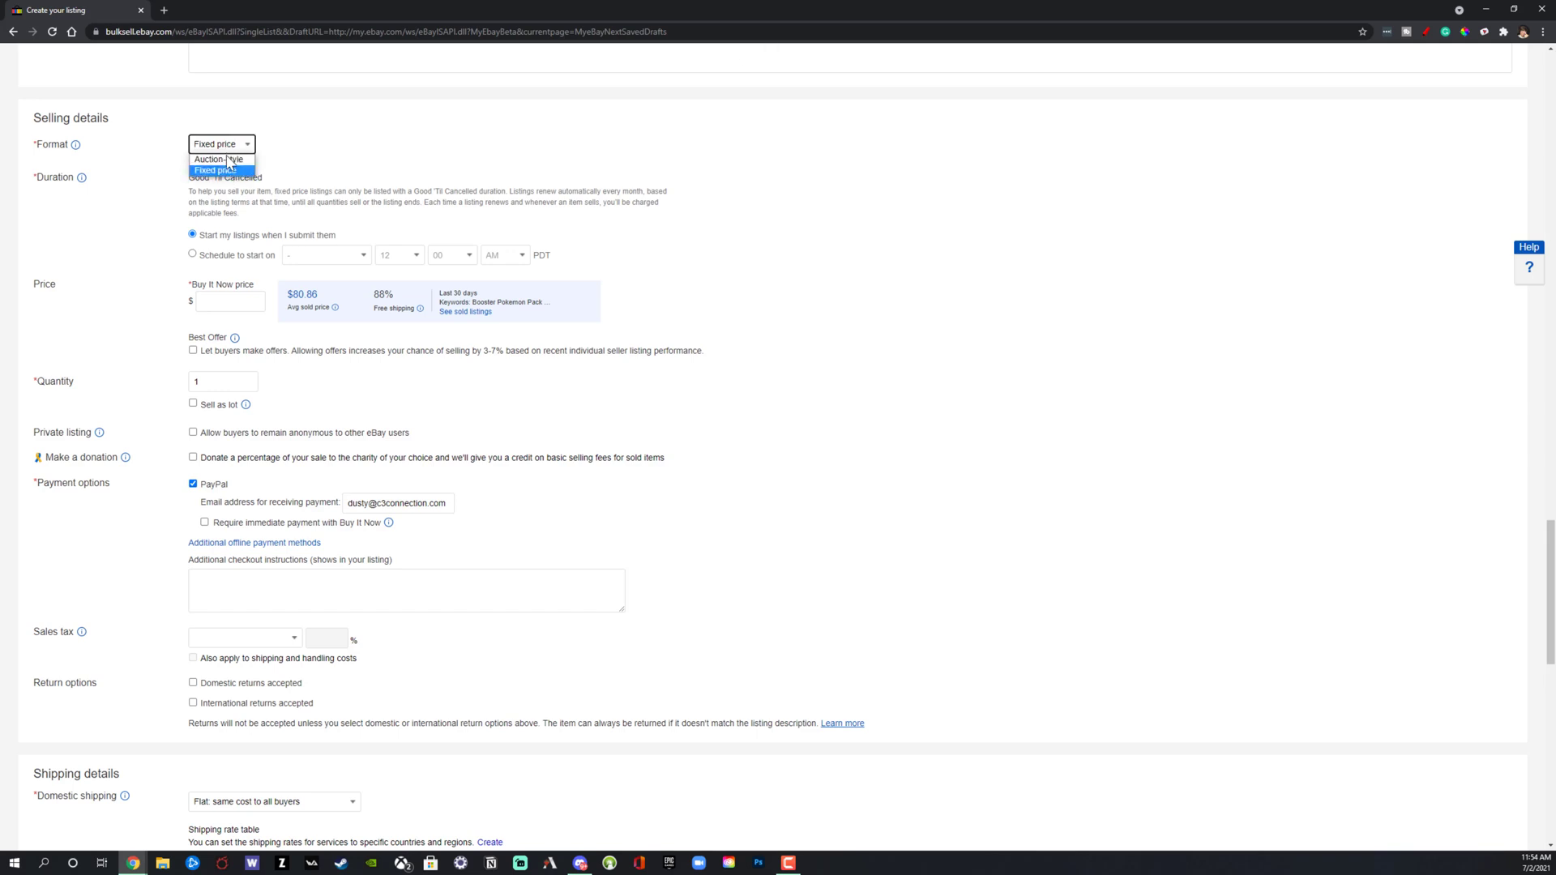
click(219, 159)
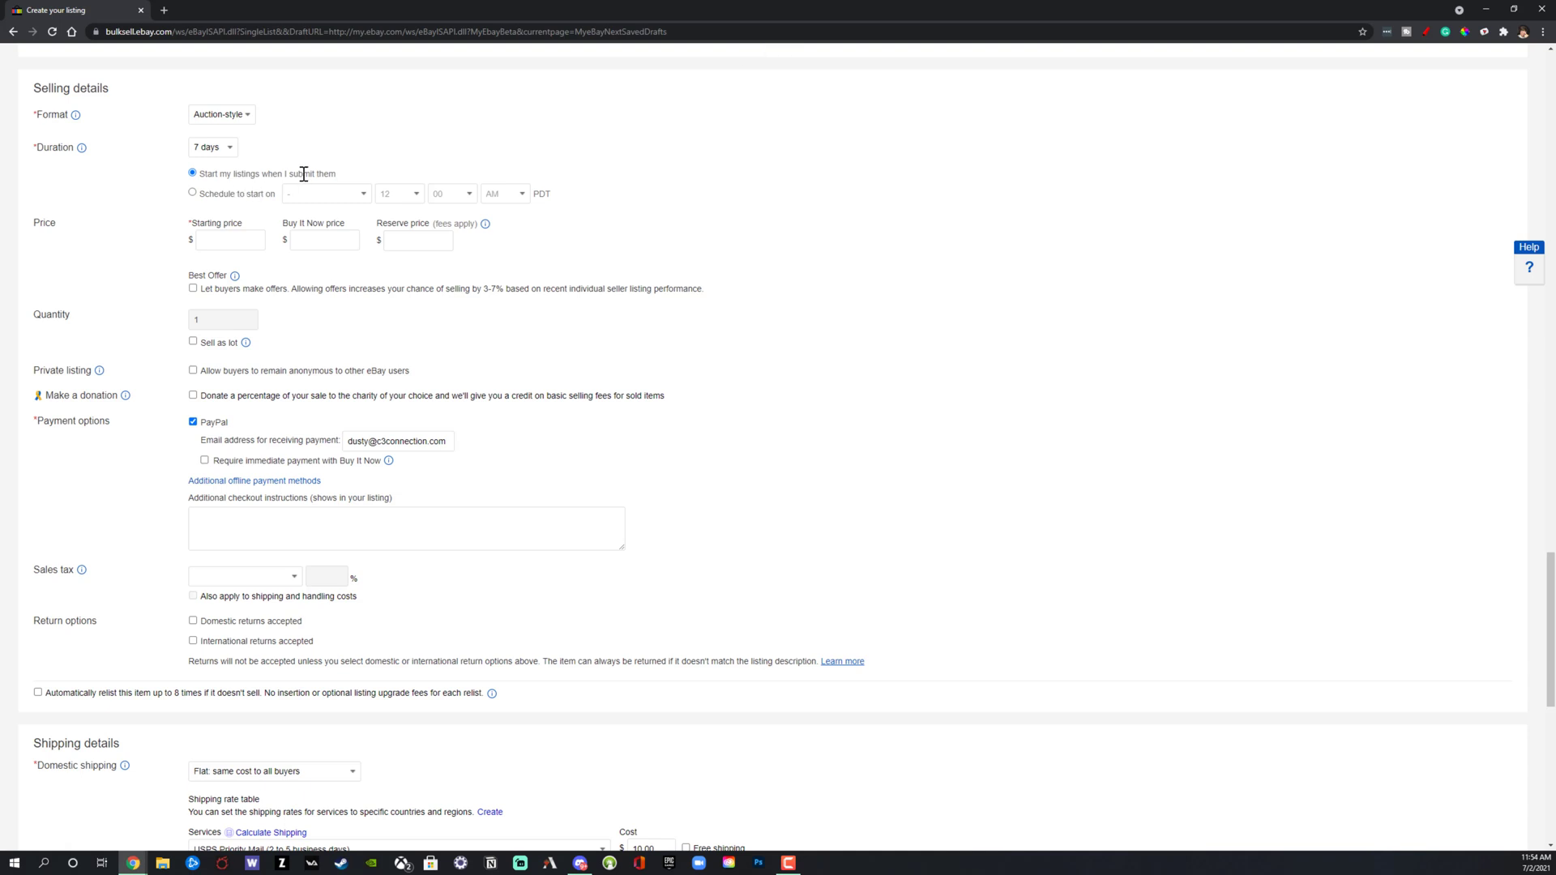
click(193, 193)
click(193, 173)
Set the starting price to $5.00, the Buy It Now price to $75.00 and the reserve price to $25.00.
click(231, 247)
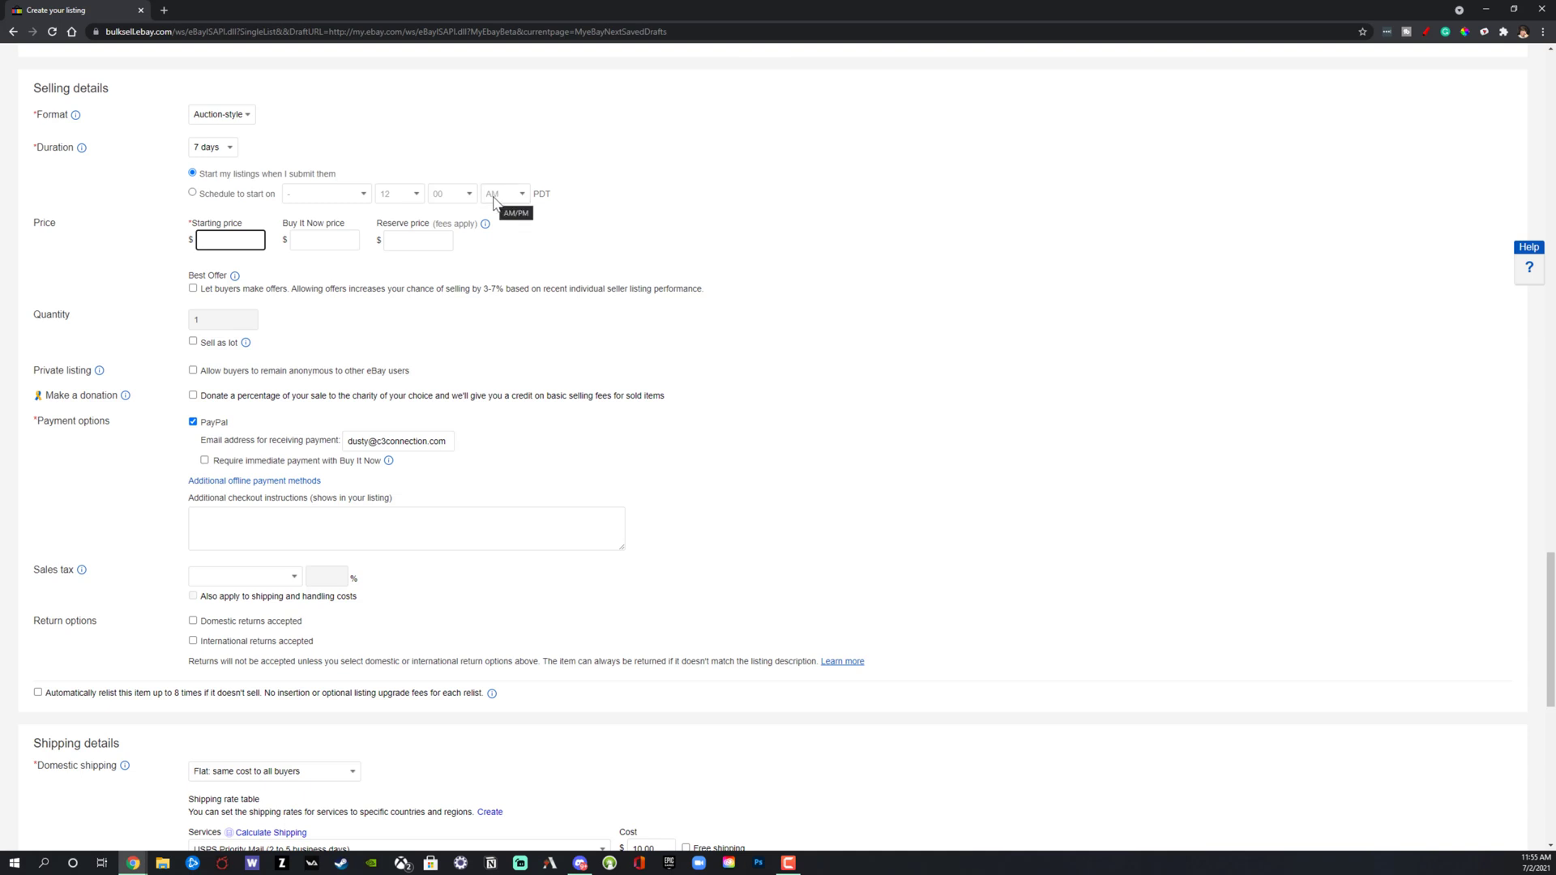
text(5.00)
click(332, 237)
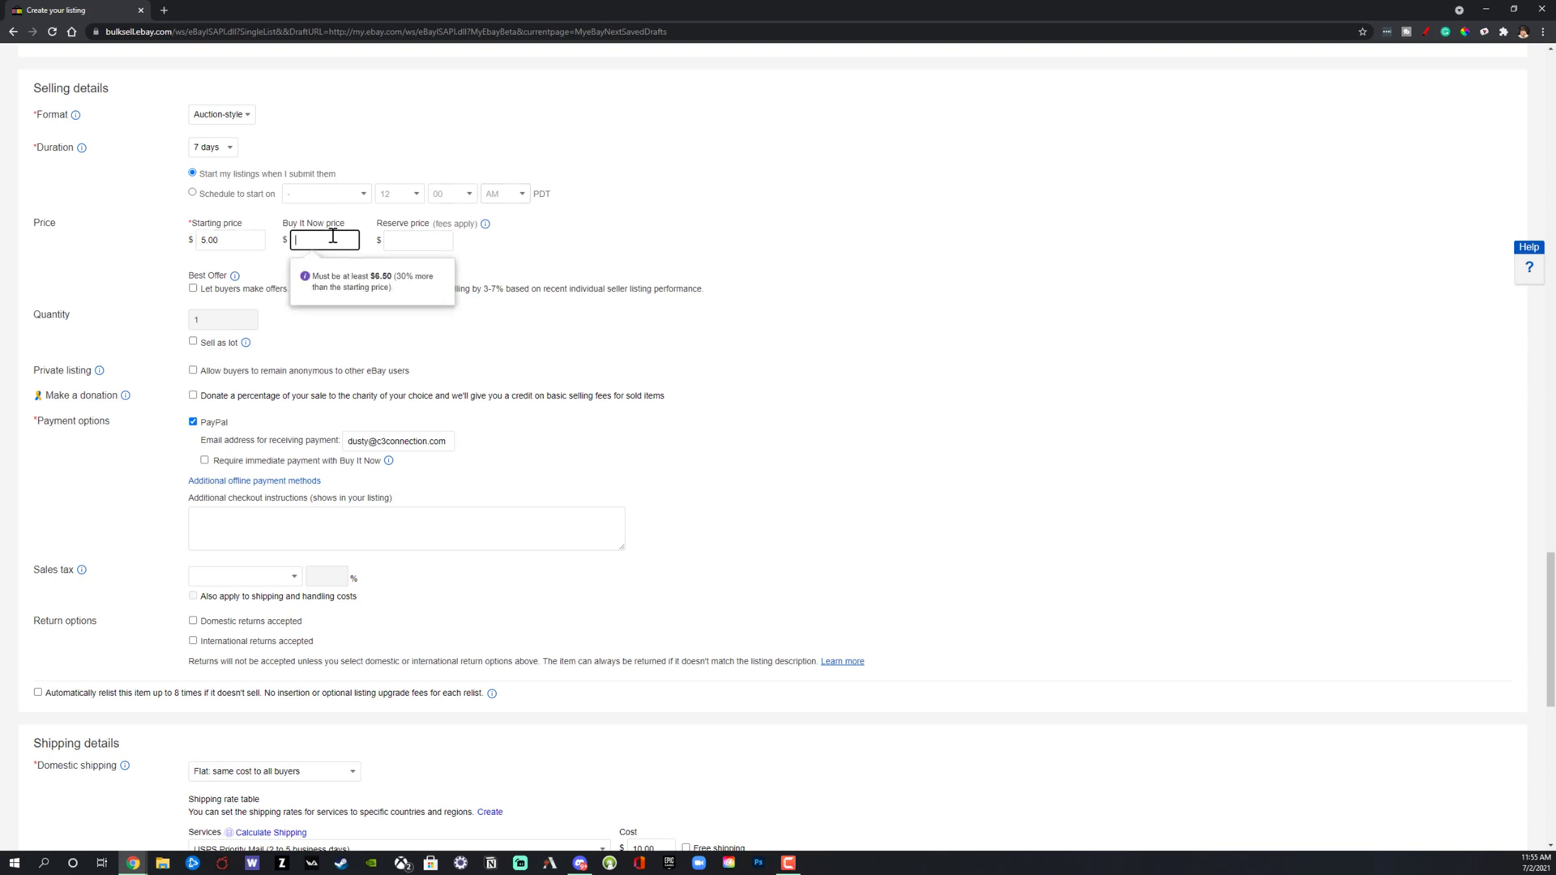
text(75.00)
click(440, 242)
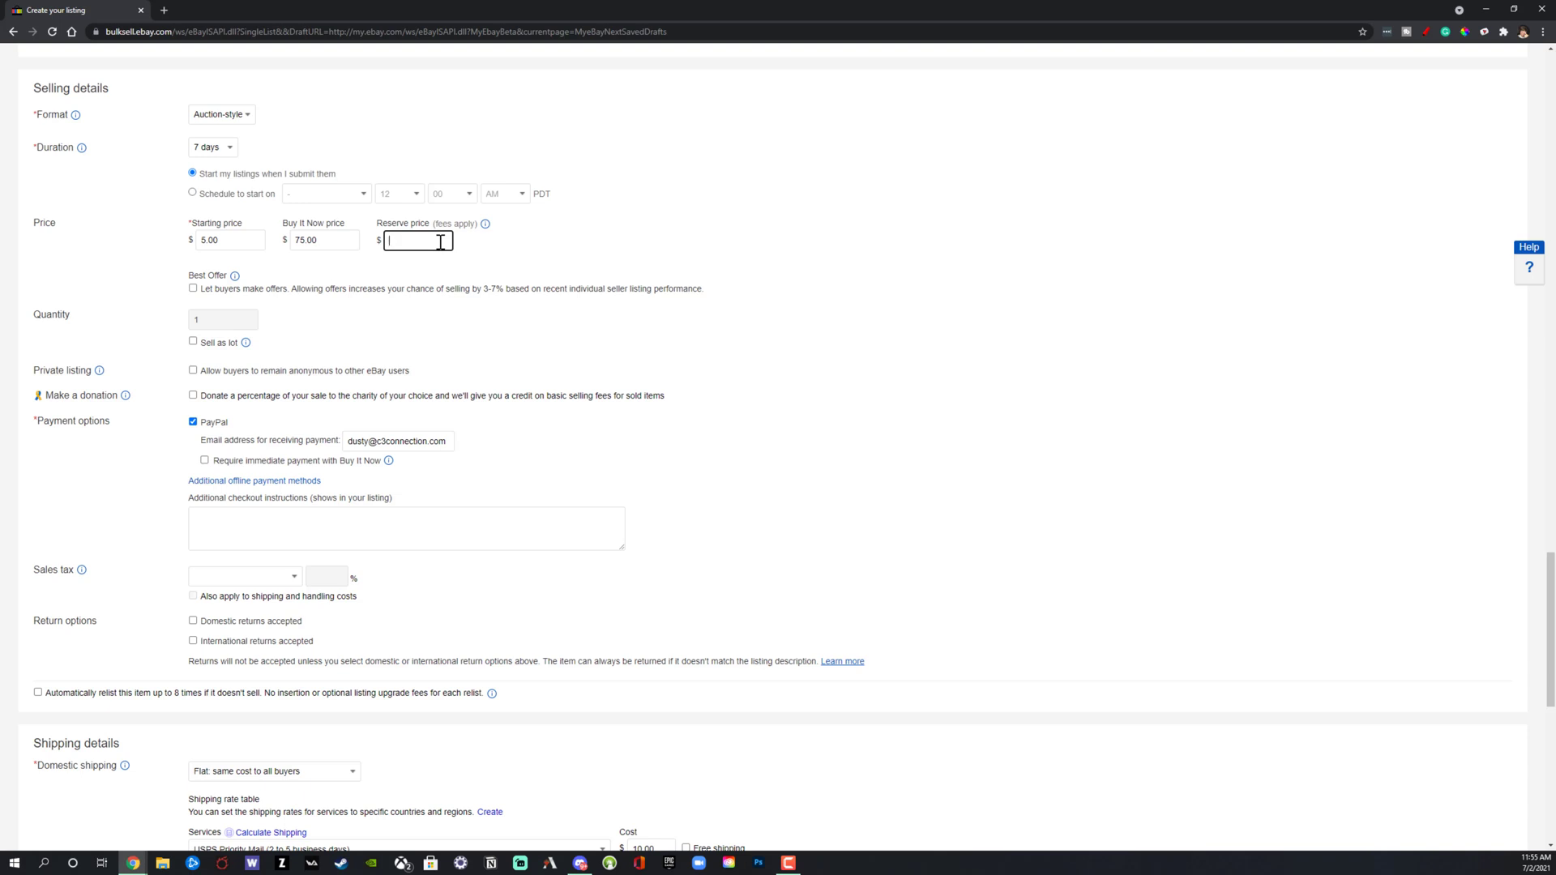
text(25.00)
Try allowing buyer offers with automatic accept and decline limits, and turn Best Offer back off.
click(192, 288)
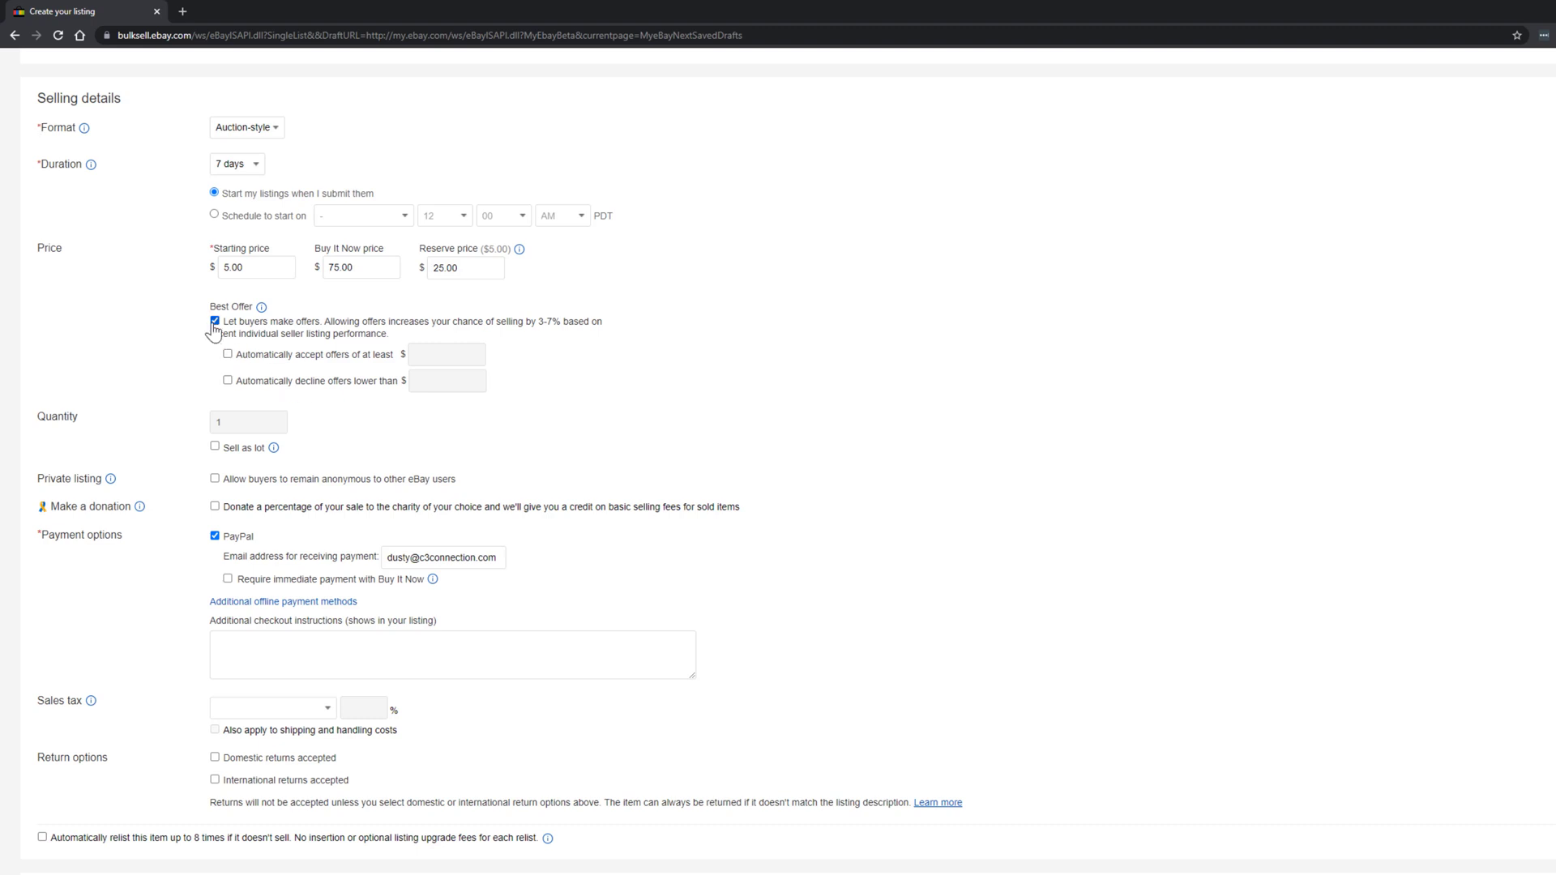
click(227, 355)
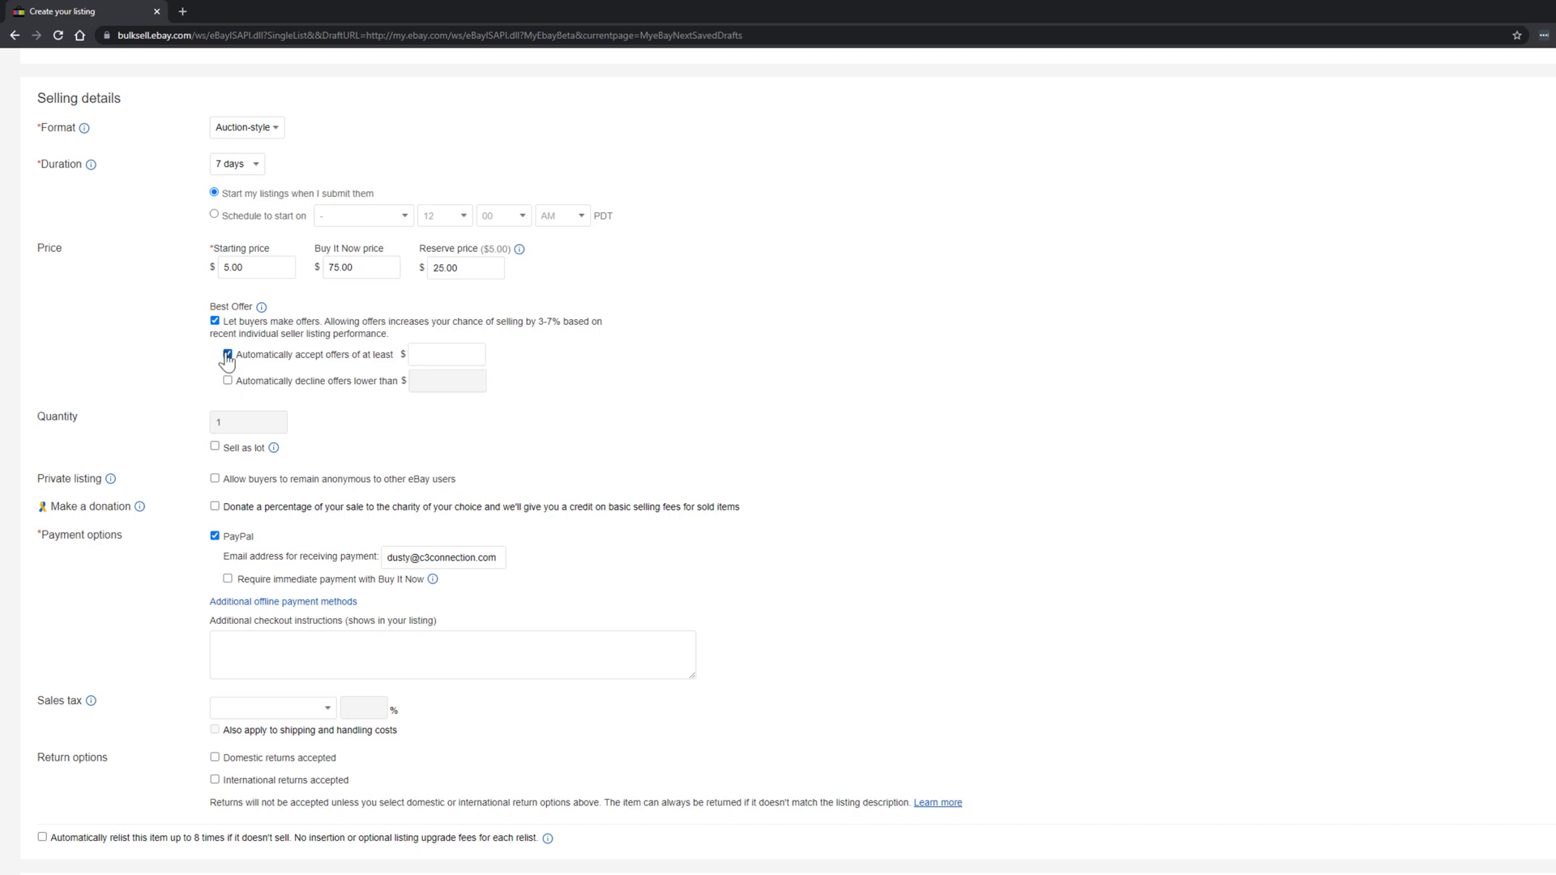
click(439, 354)
click(228, 380)
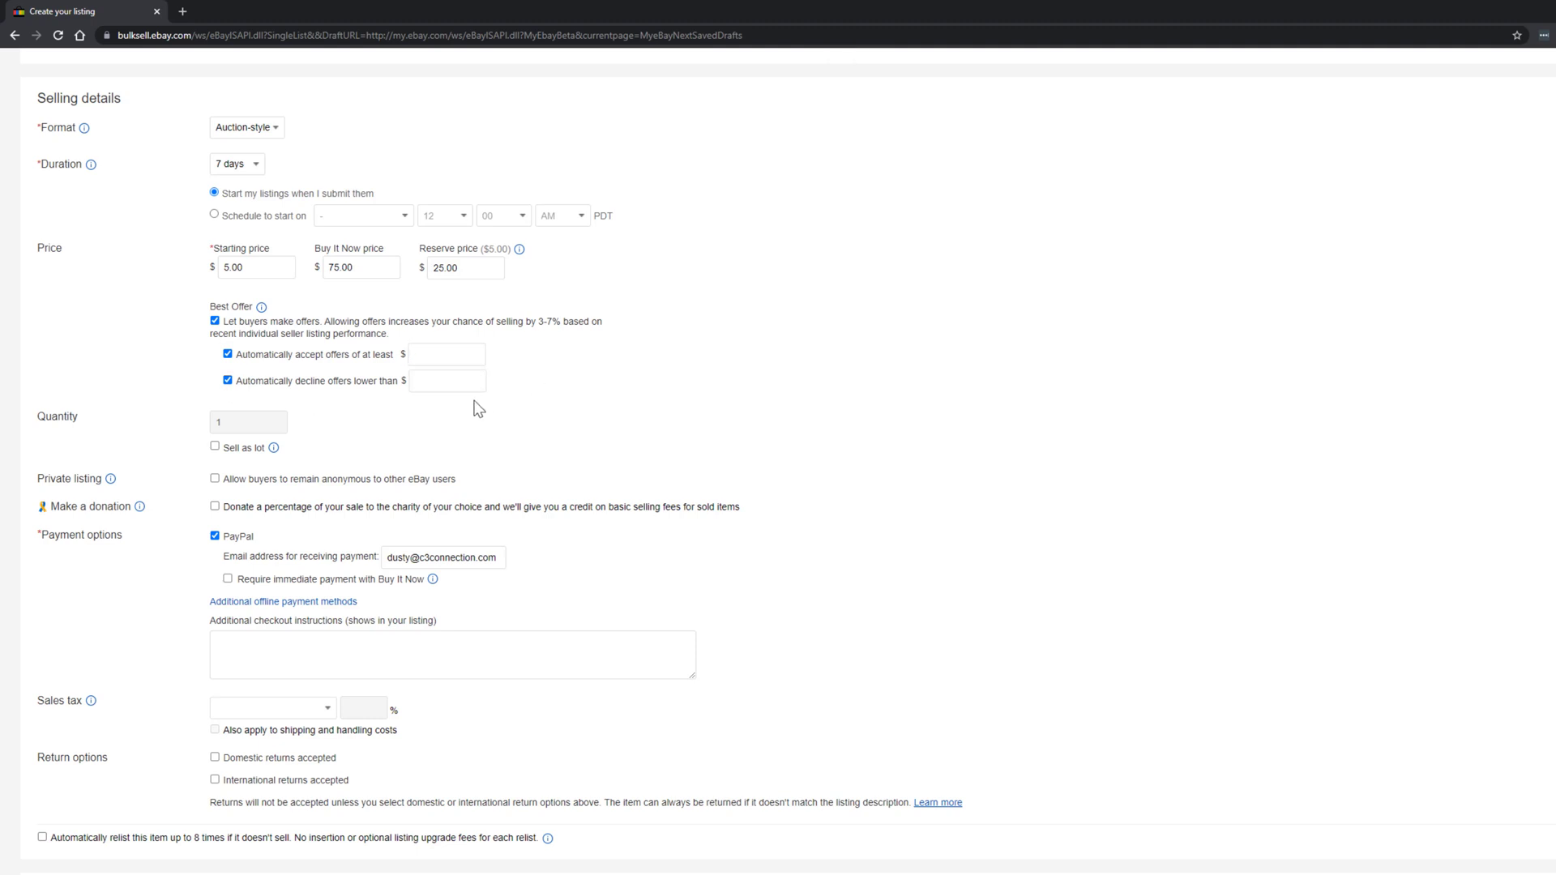
click(214, 321)
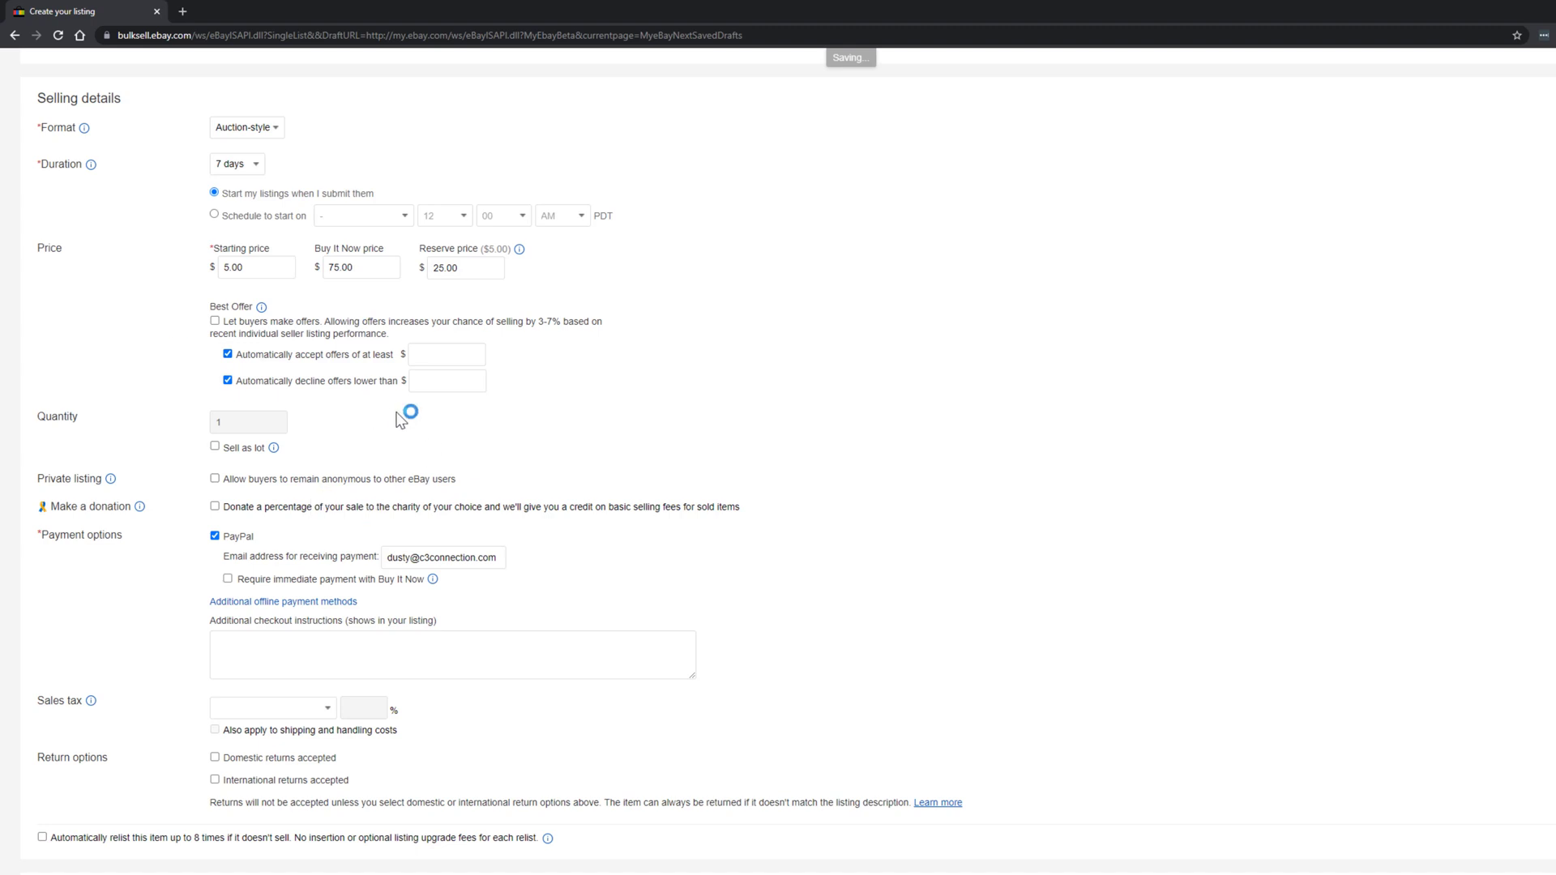
double_click(251, 361)
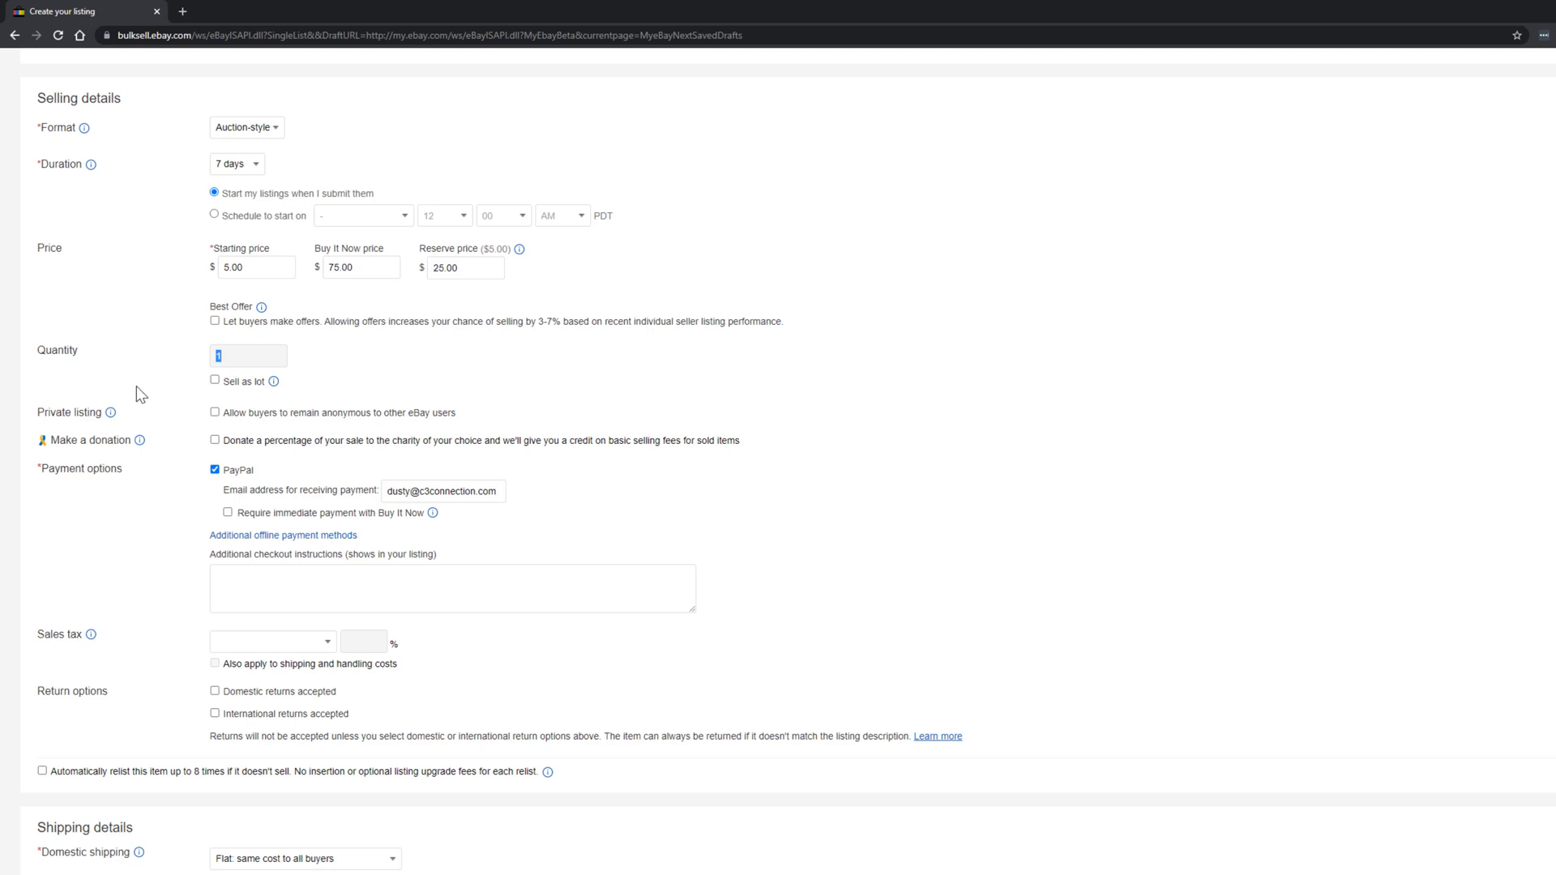
scroll(243, 267, up, 1)
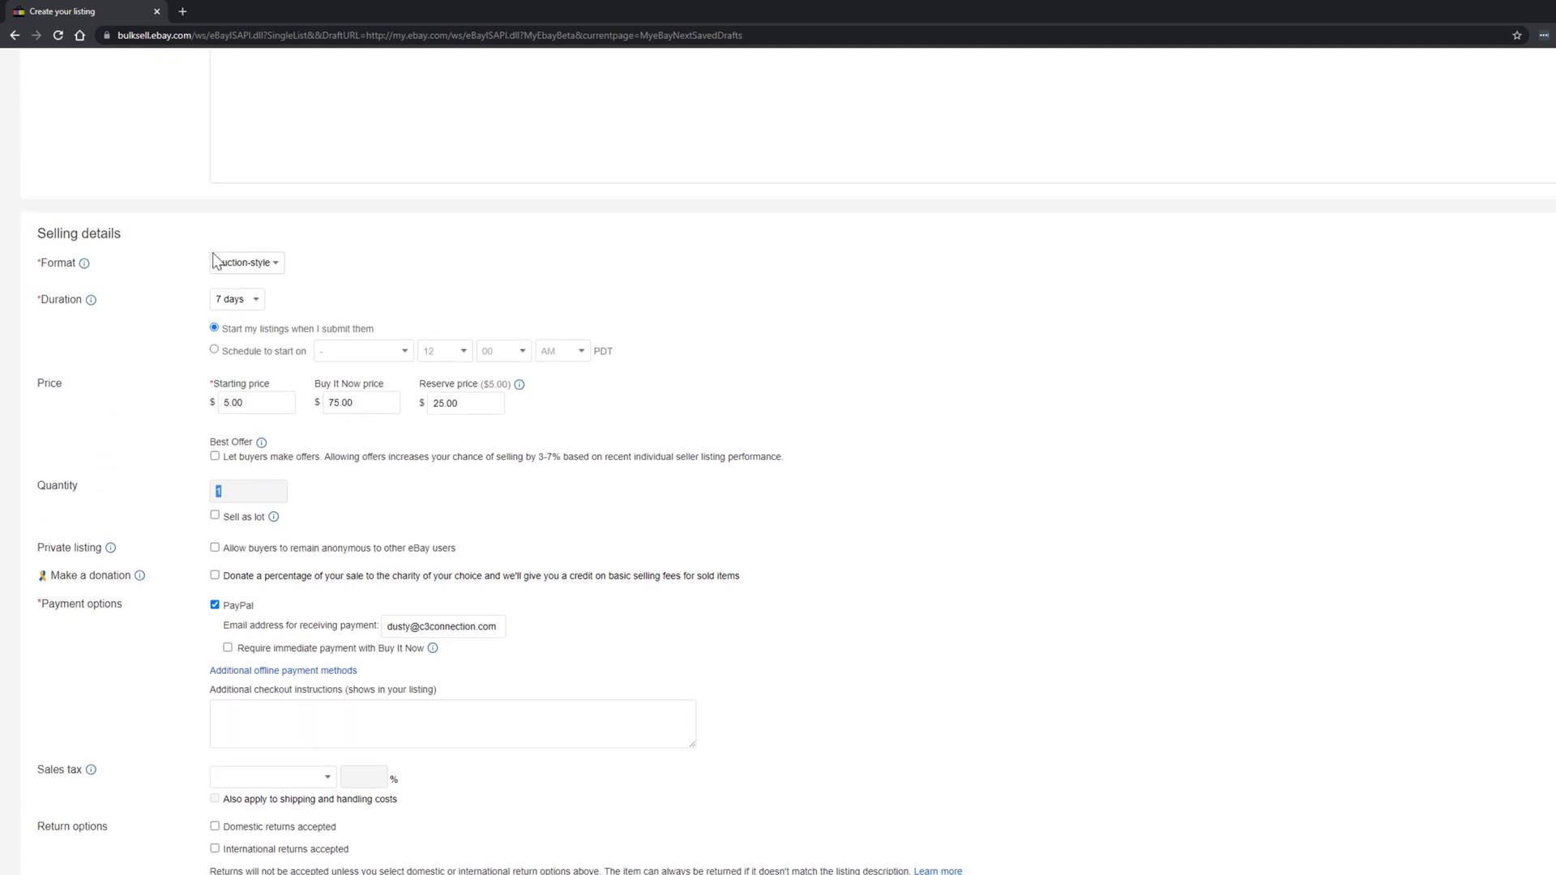
scroll(434, 461, down, 1)
scroll(197, 424, down, 1)
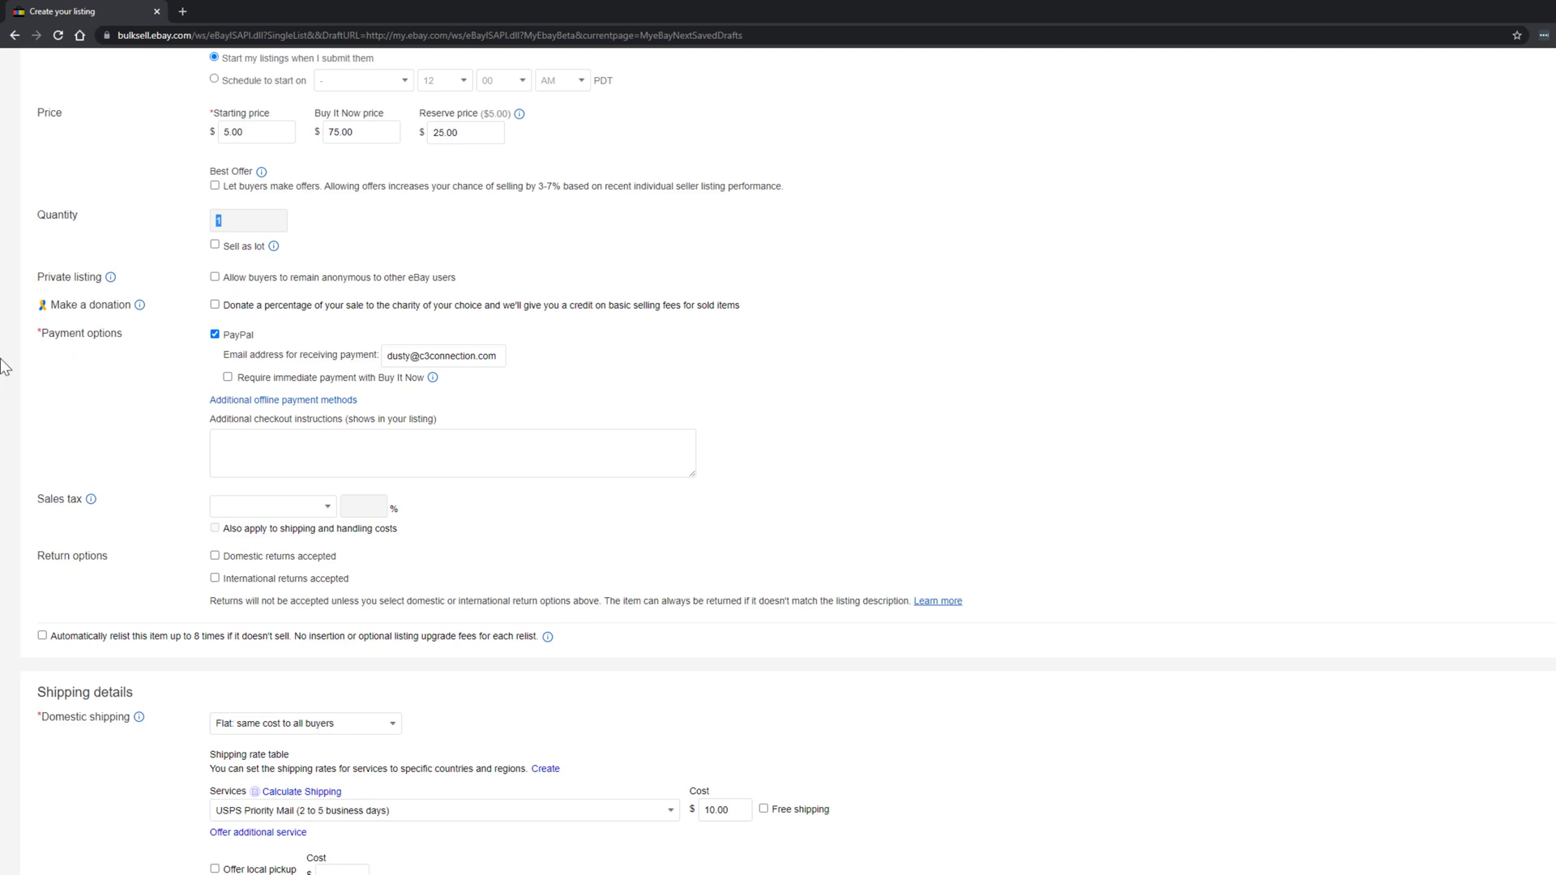
Try turning off the PayPal payment option, and turn it back on.
click(215, 334)
click(215, 334)
scroll(738, 404, down, 1)
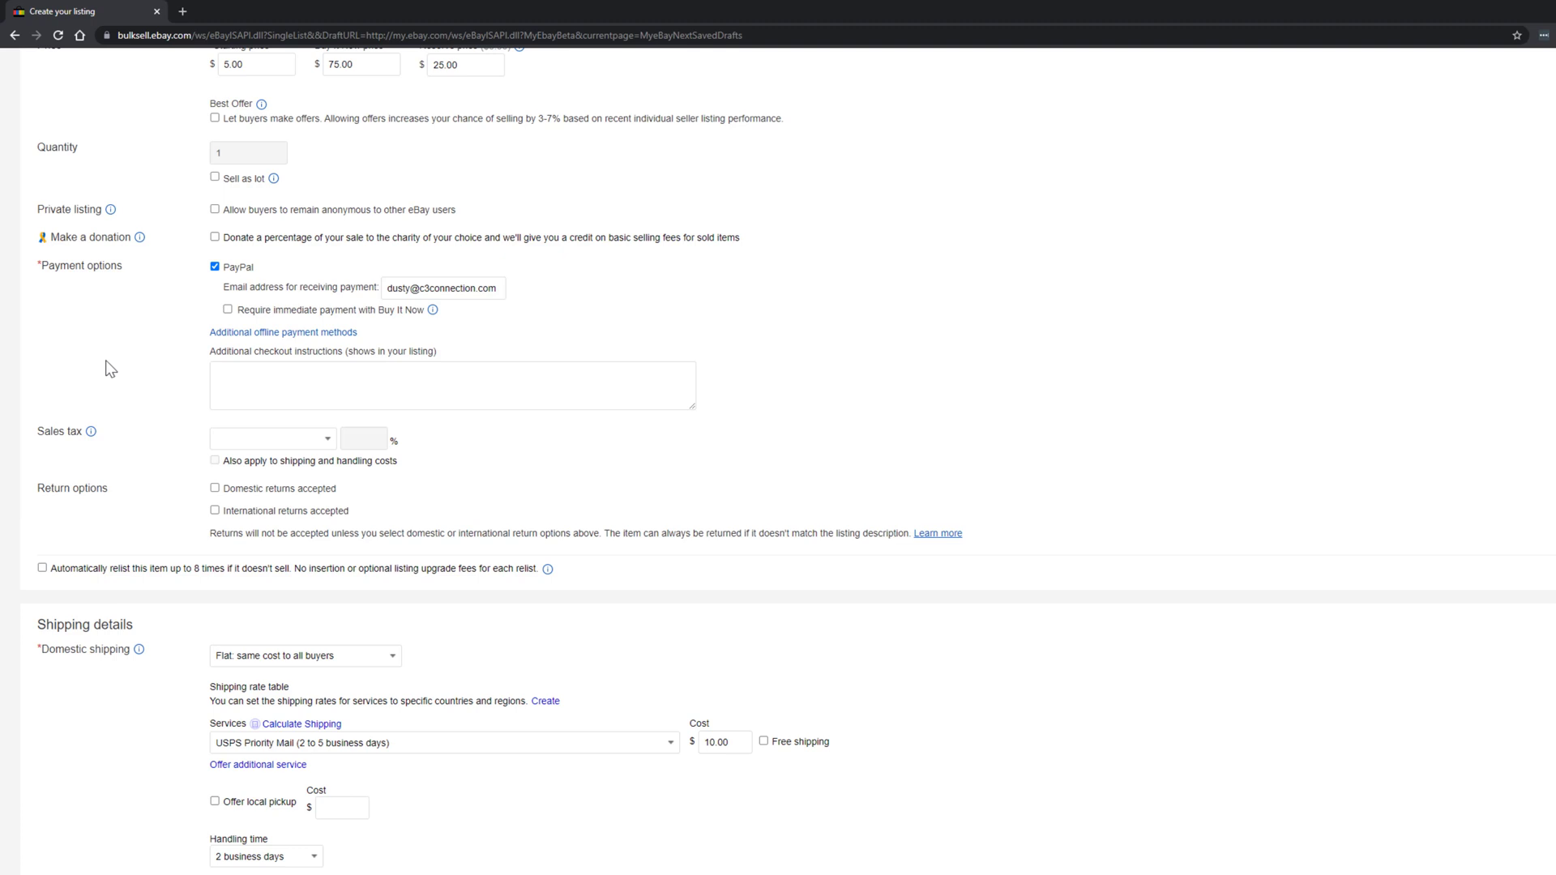
scroll(168, 388, up, 2)
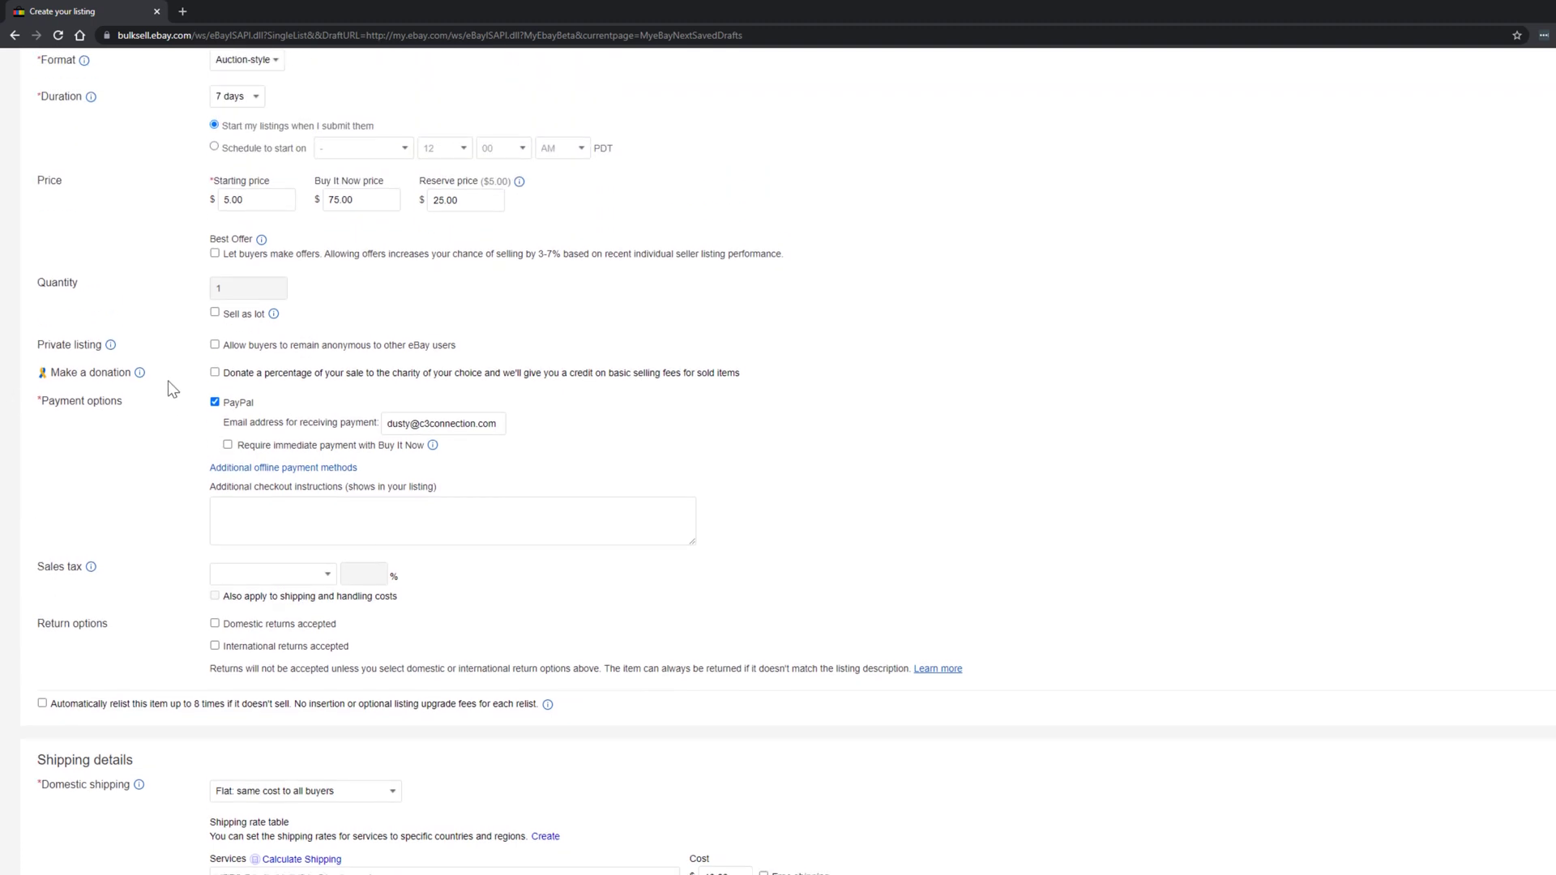
scroll(185, 448, down, 1)
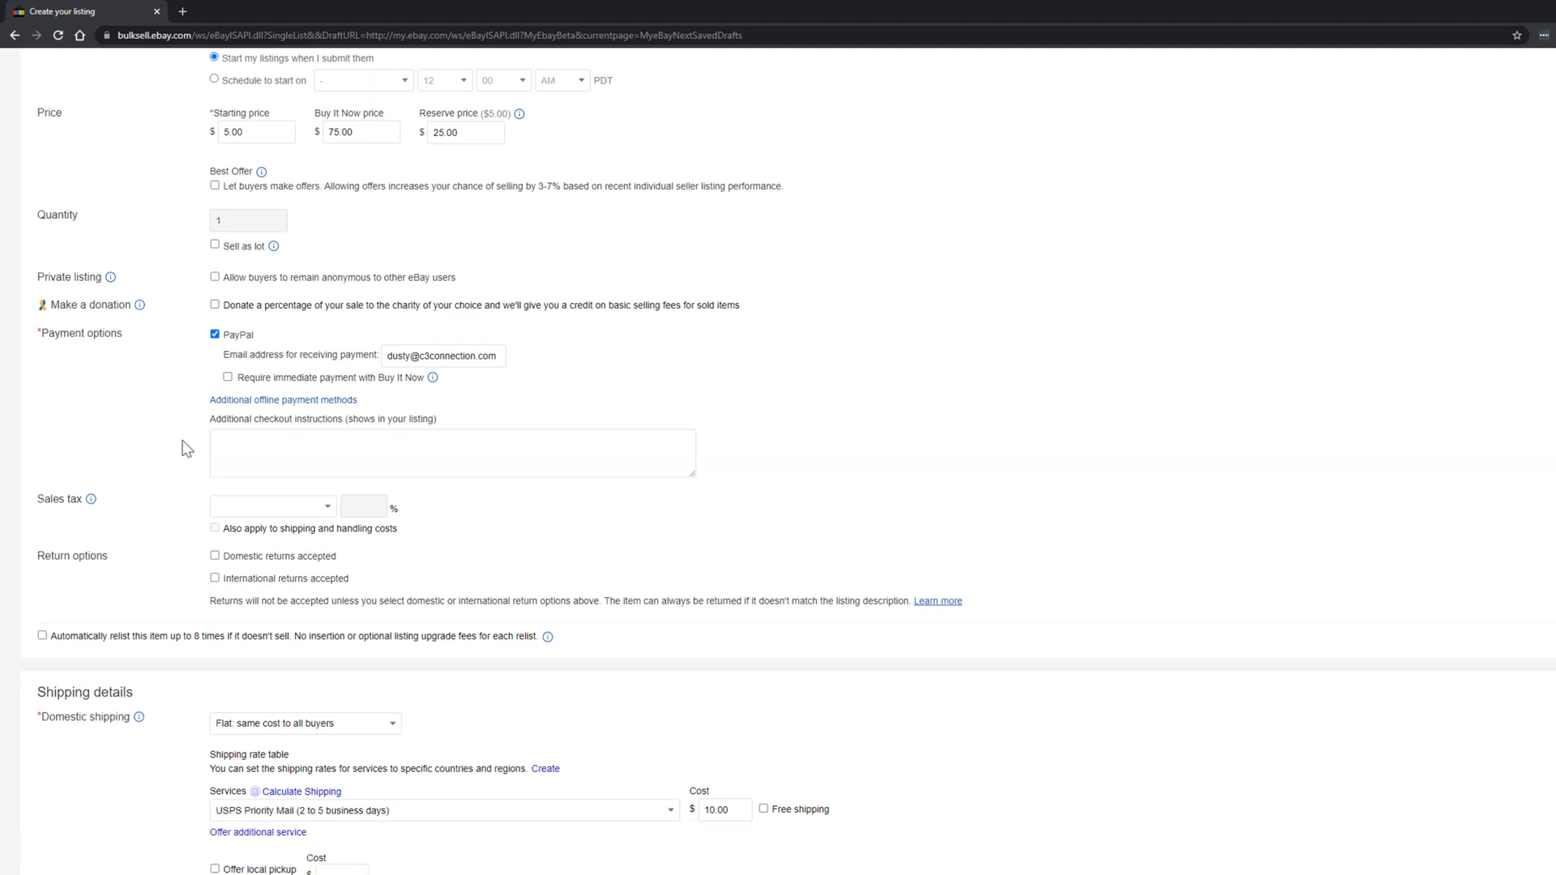
Choose Georgia as the sales tax state, try a 7% rate, and clear the rate again.
click(343, 448)
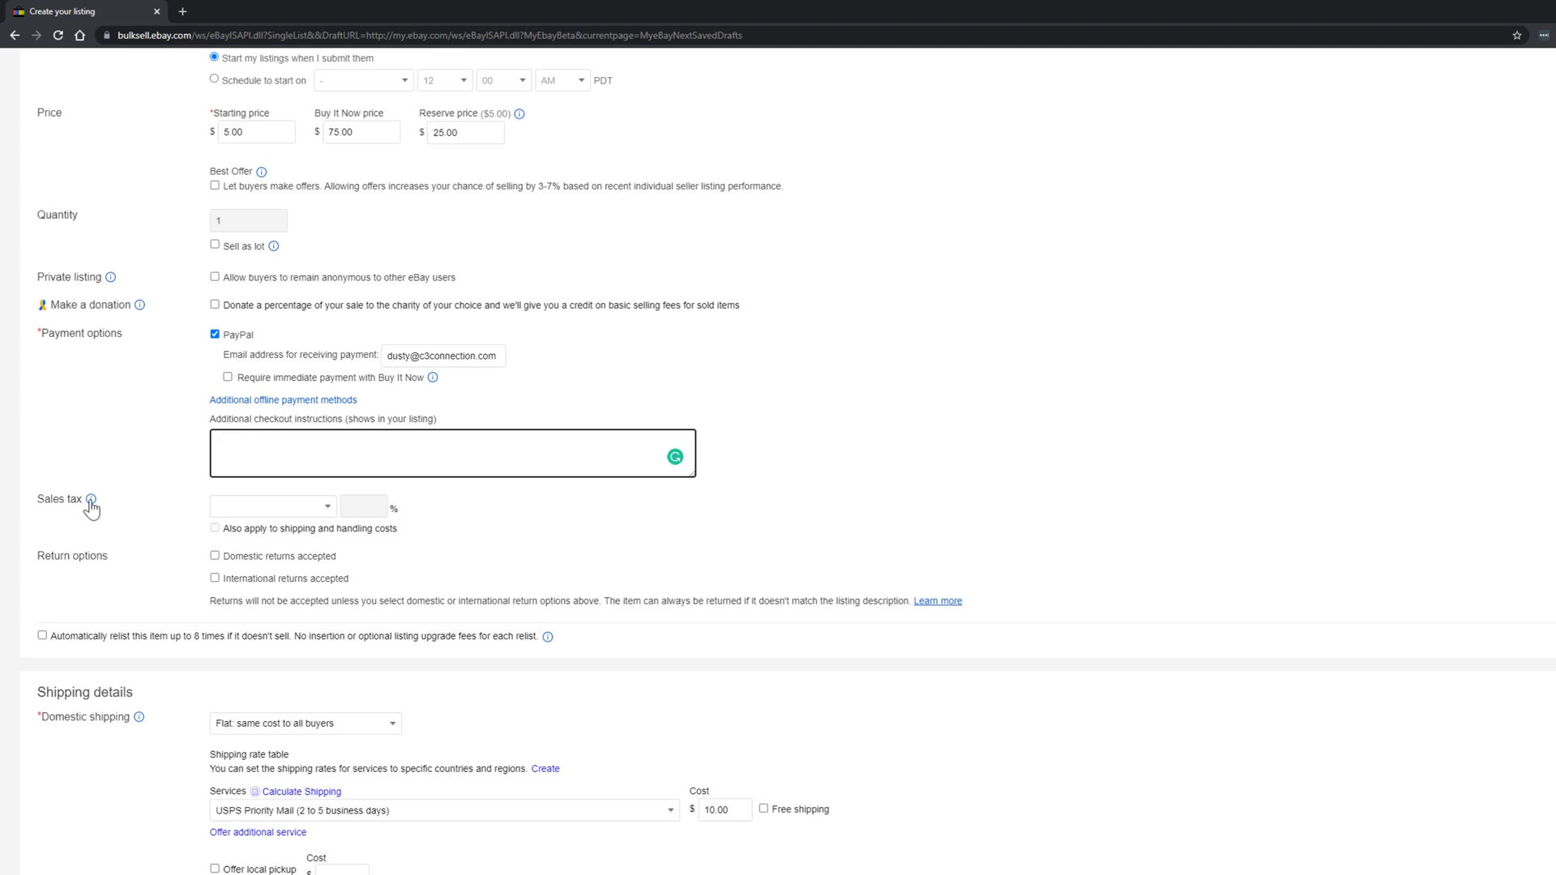
click(303, 514)
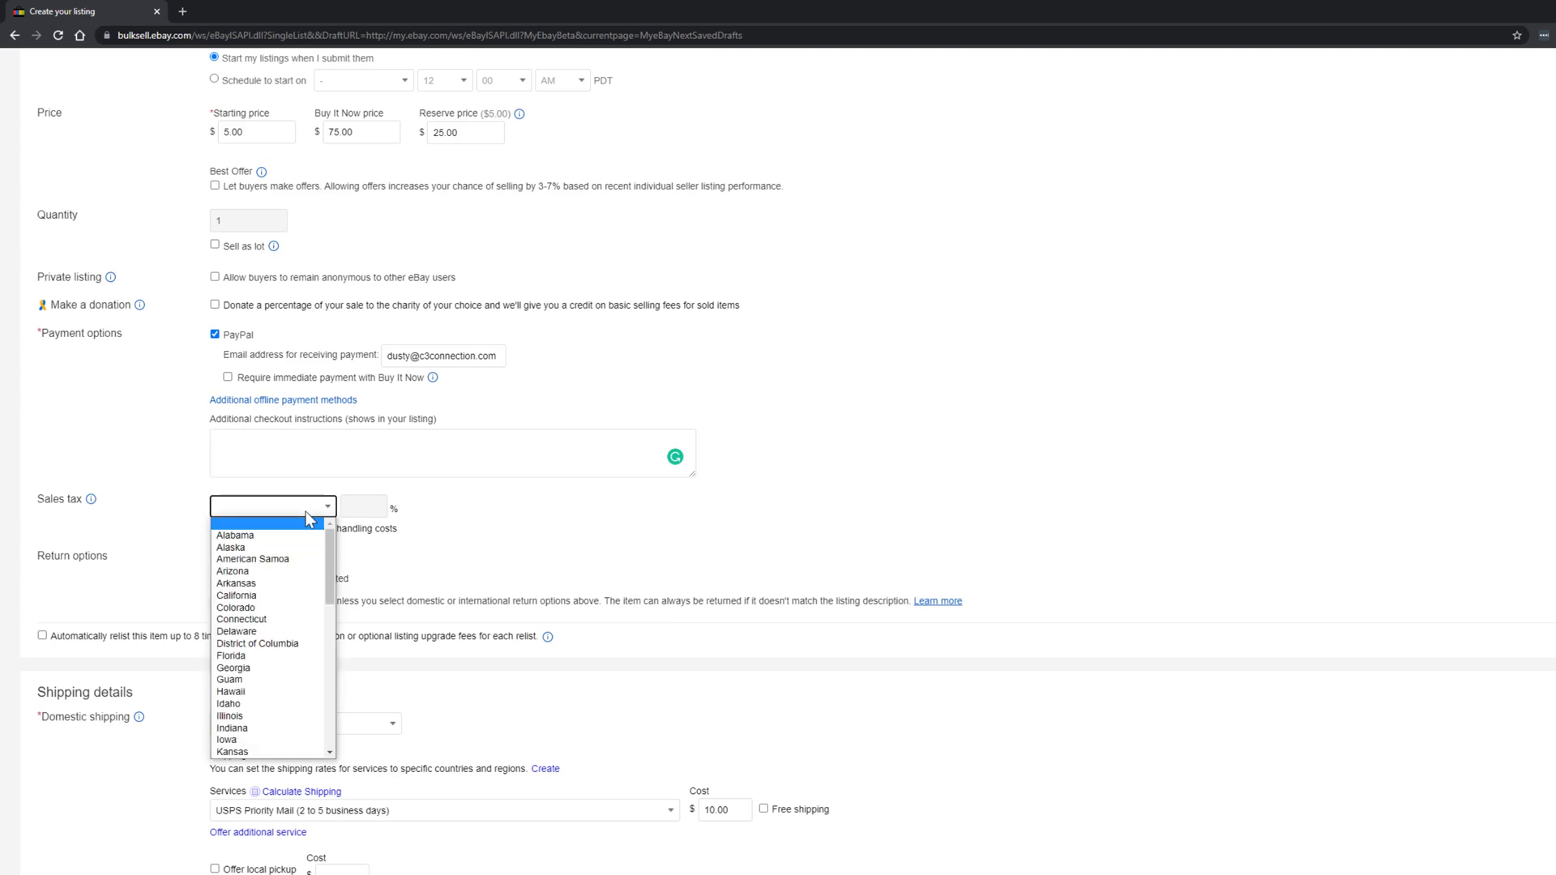
click(256, 669)
click(362, 509)
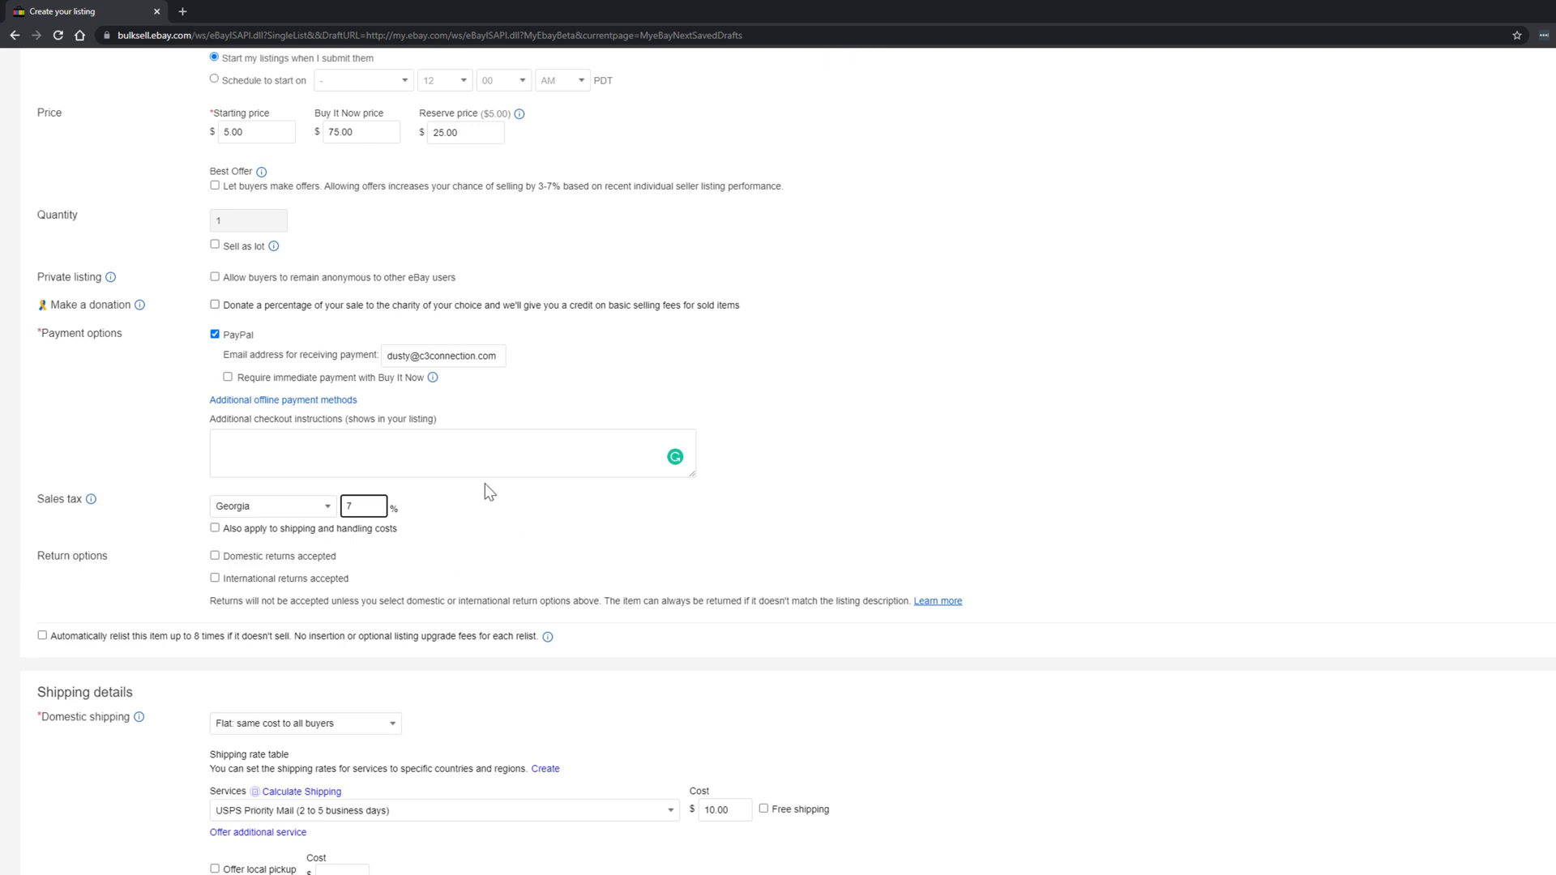
double_click(368, 507)
key(BackSpace)
click(478, 530)
Try accepting domestic returns, view the return period choices, and turn domestic returns back off.
scroll(435, 614, down, 1)
scroll(435, 613, down, 2)
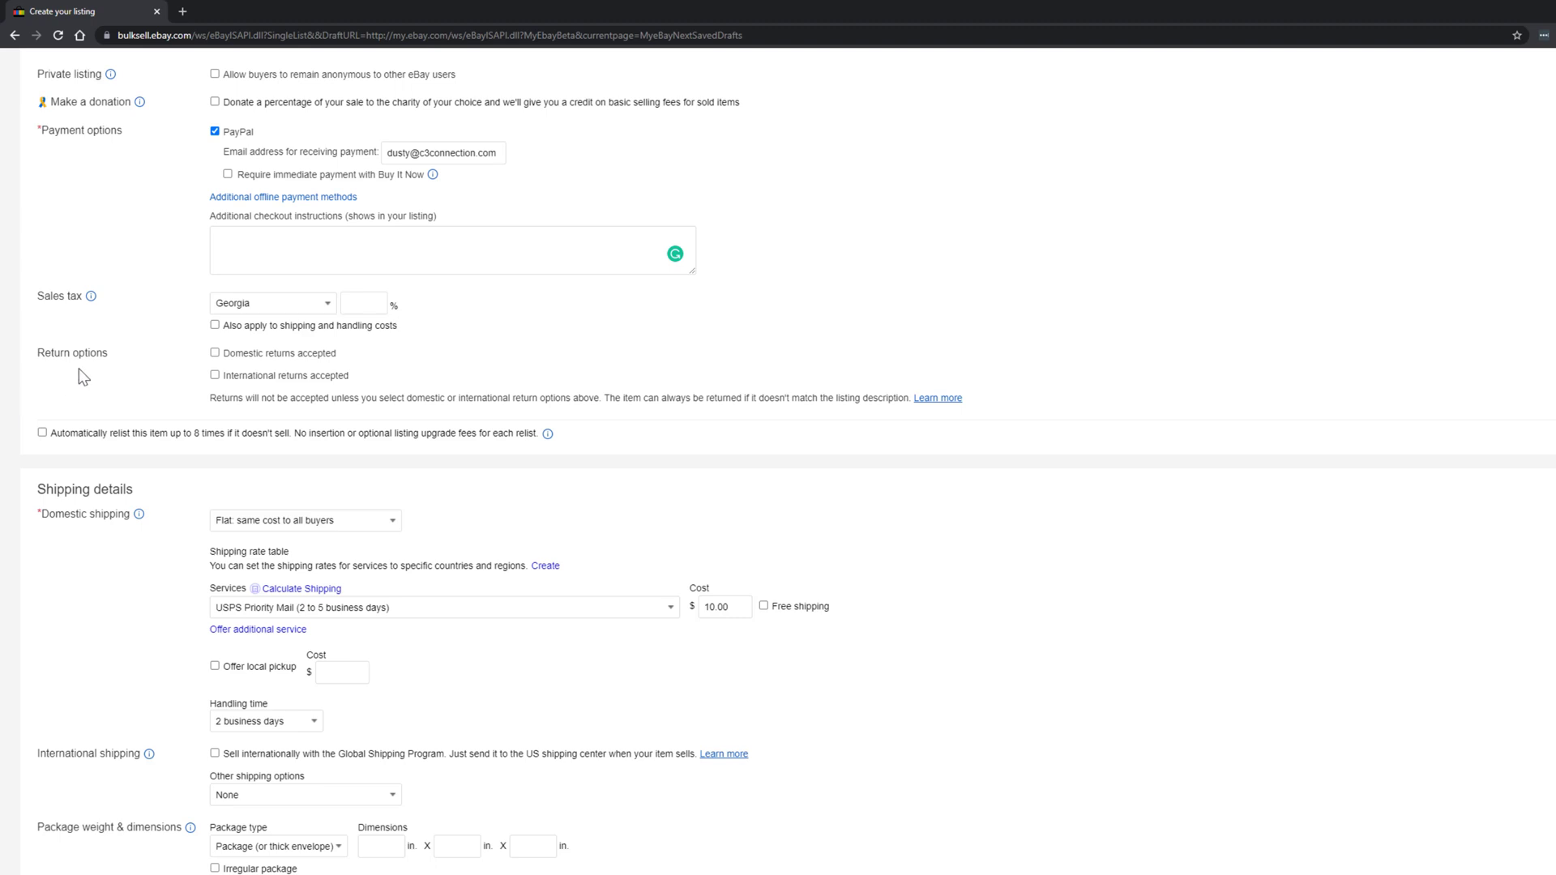
click(215, 354)
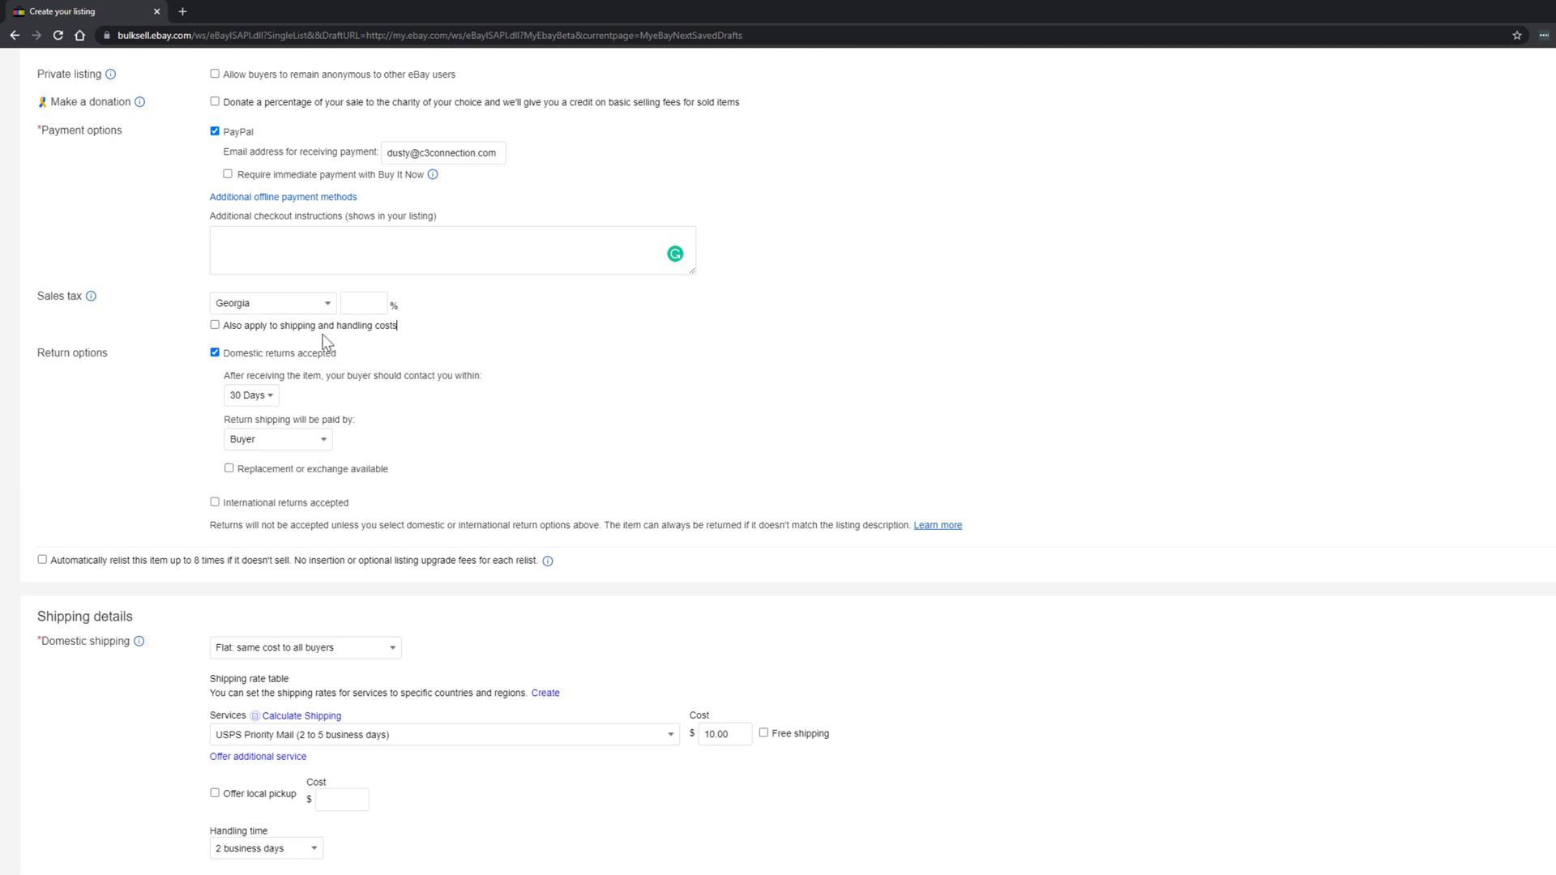
click(241, 402)
click(486, 452)
click(215, 353)
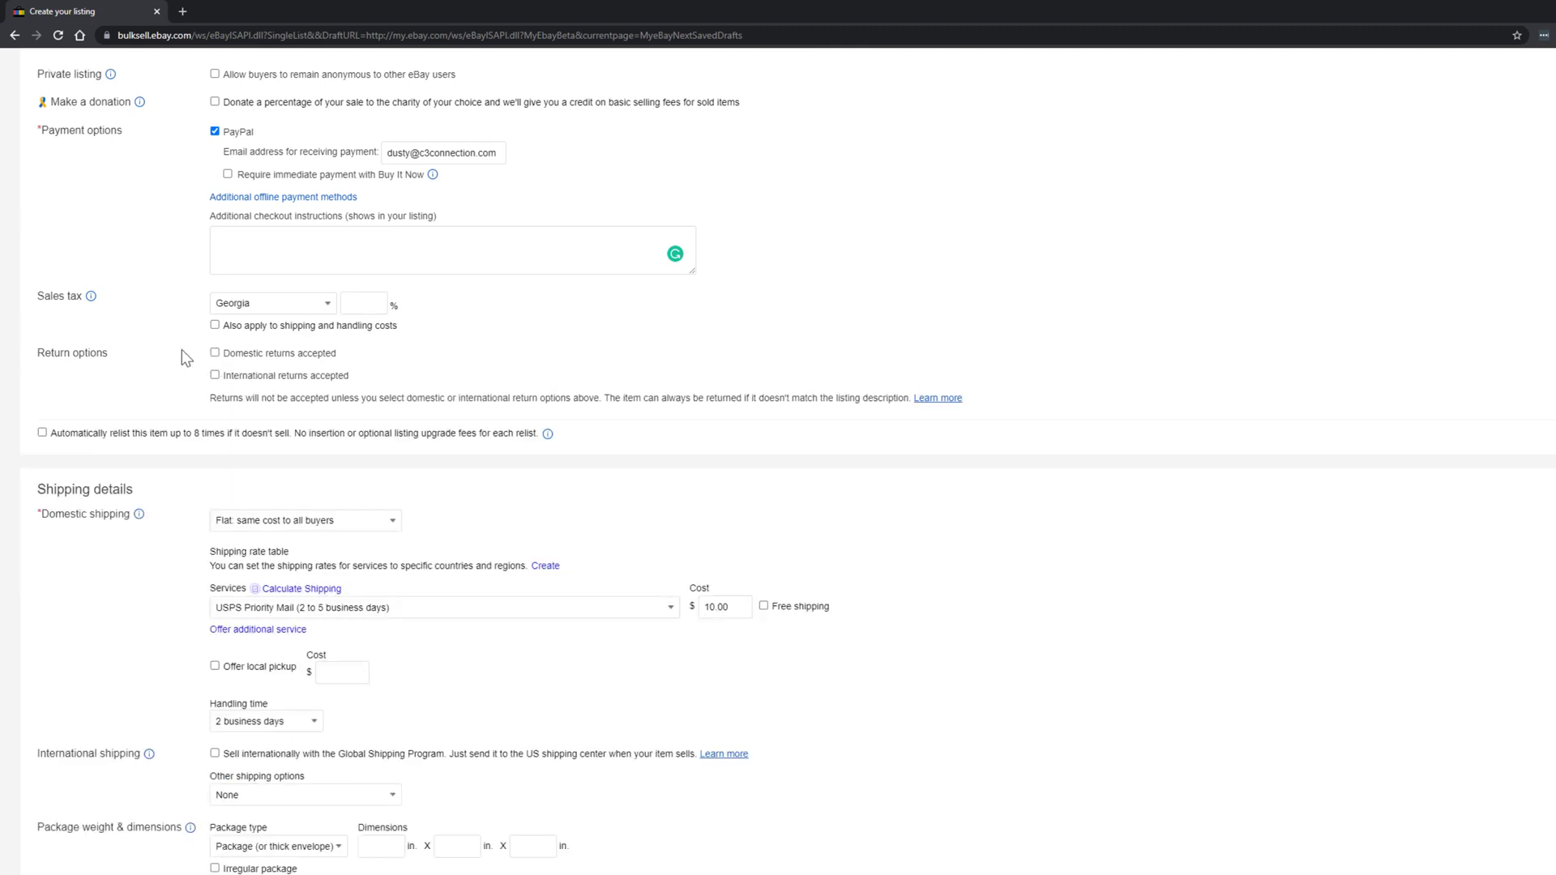
Try calculated domestic shipping that varies by buyer location, and return to the flat rate for all buyers.
scroll(504, 528, down, 3)
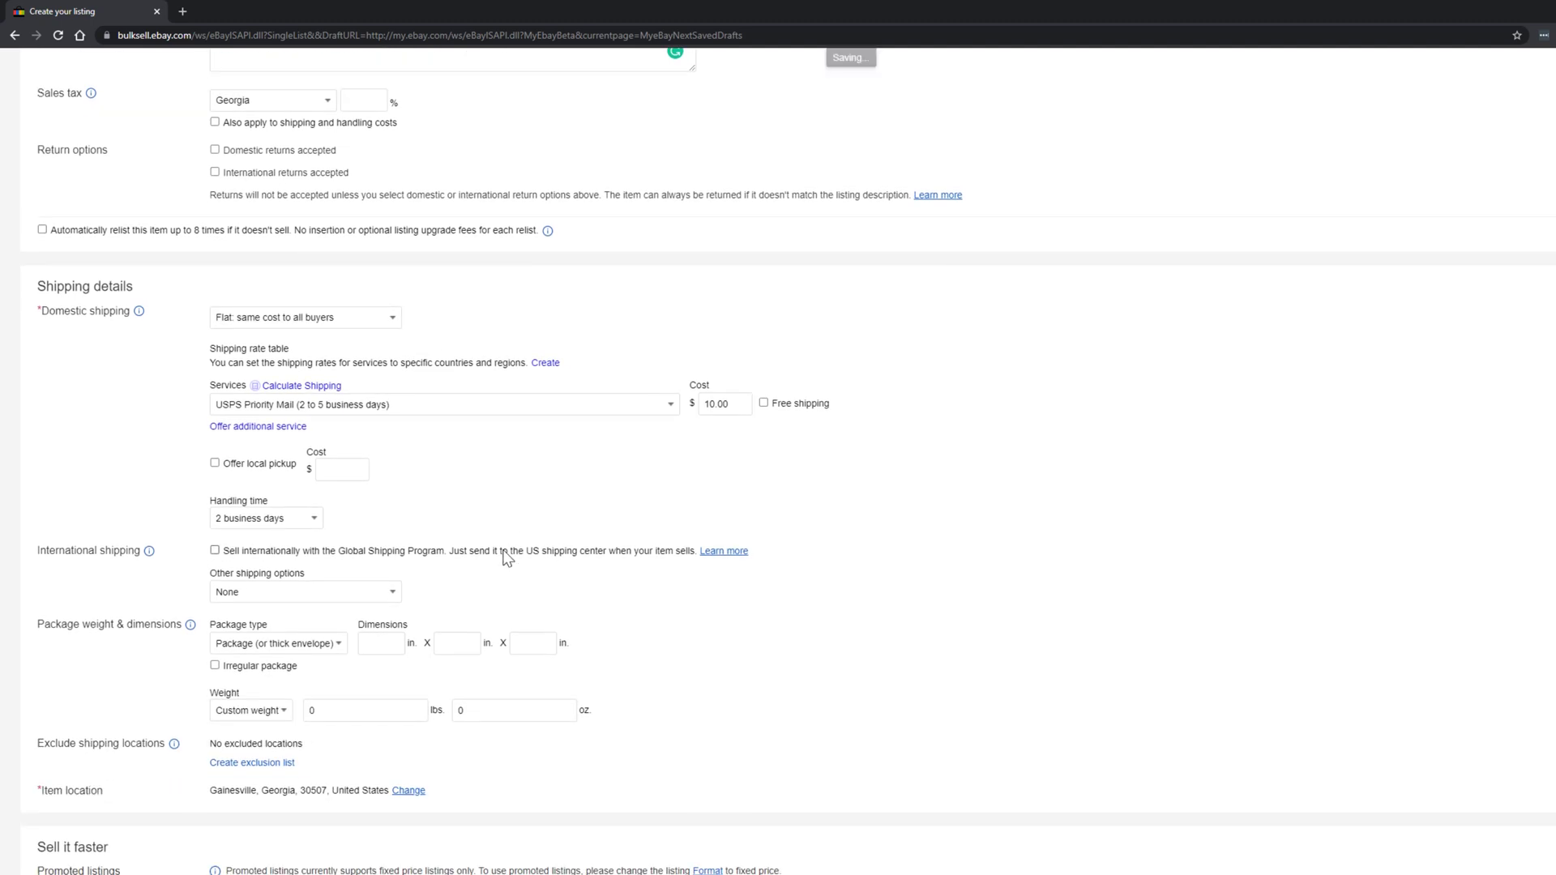
scroll(498, 522, down, 2)
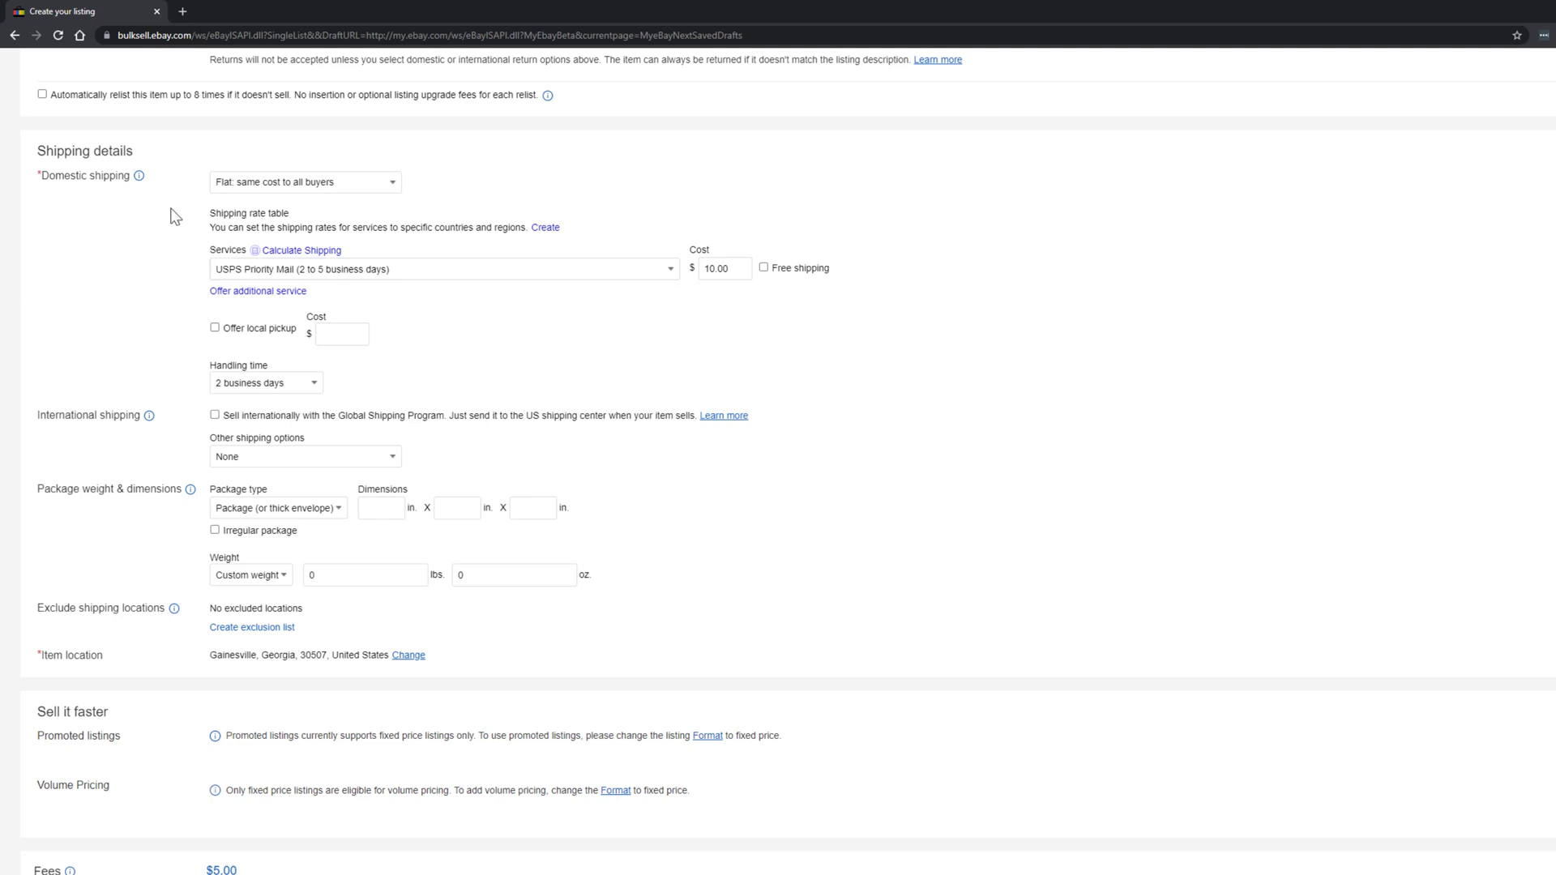
click(261, 185)
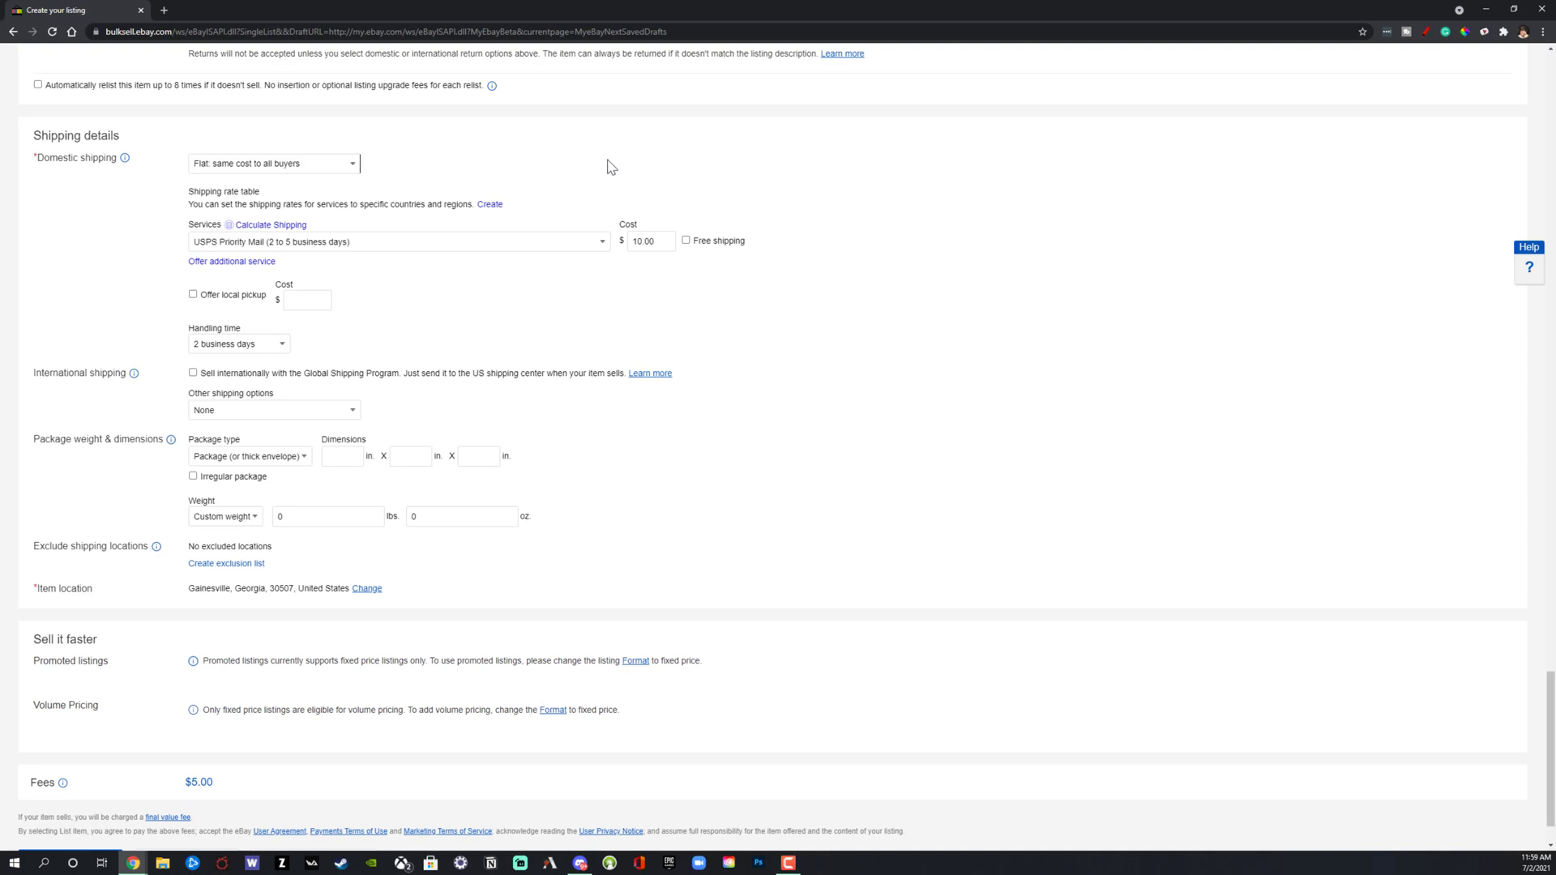
click(264, 166)
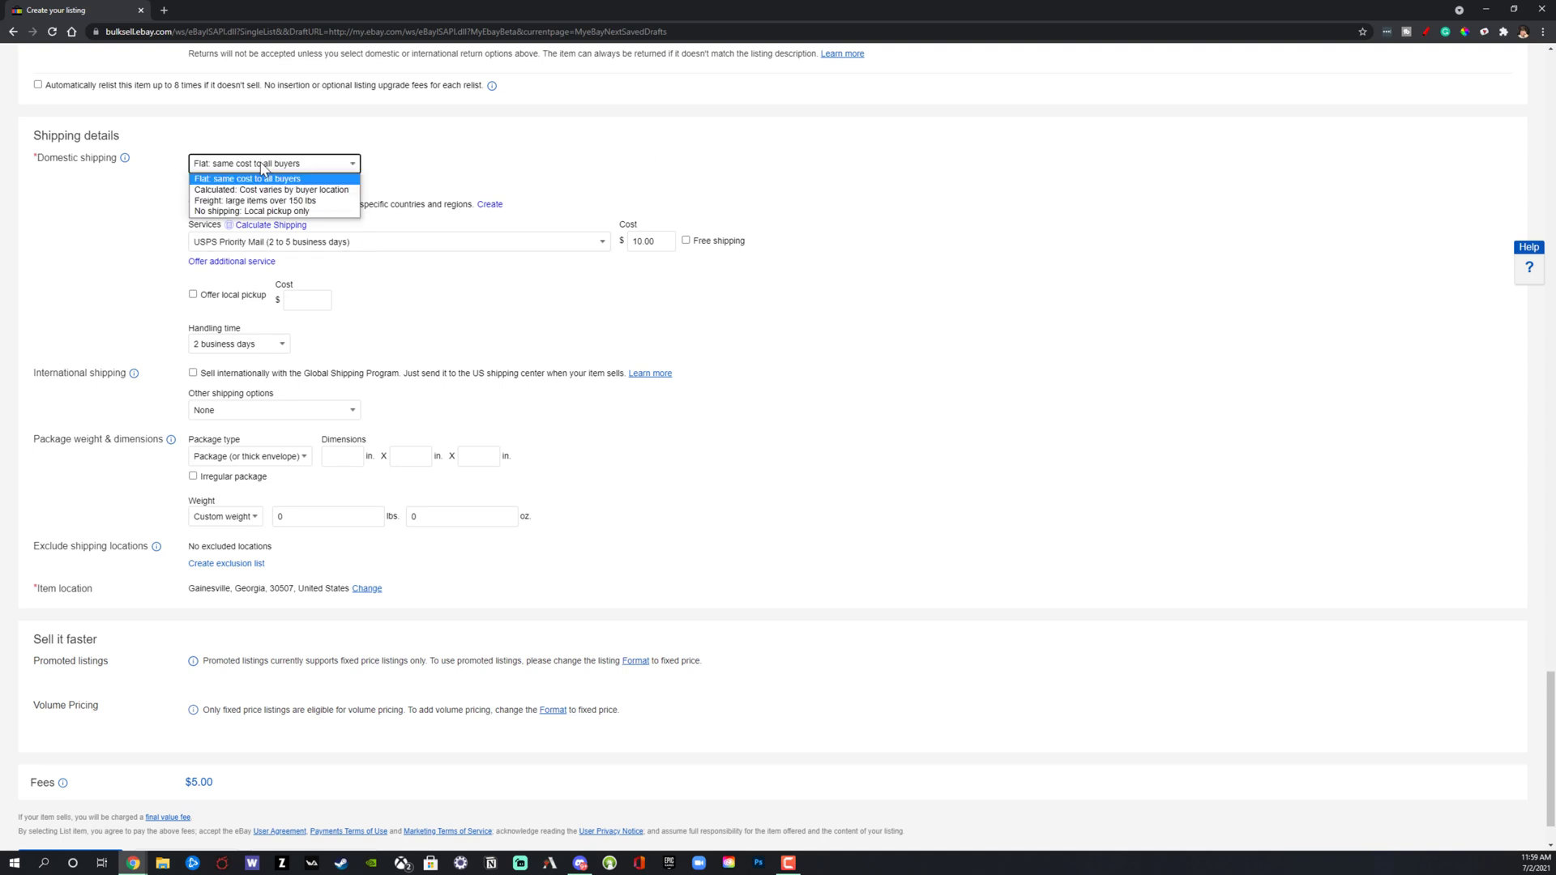
click(268, 191)
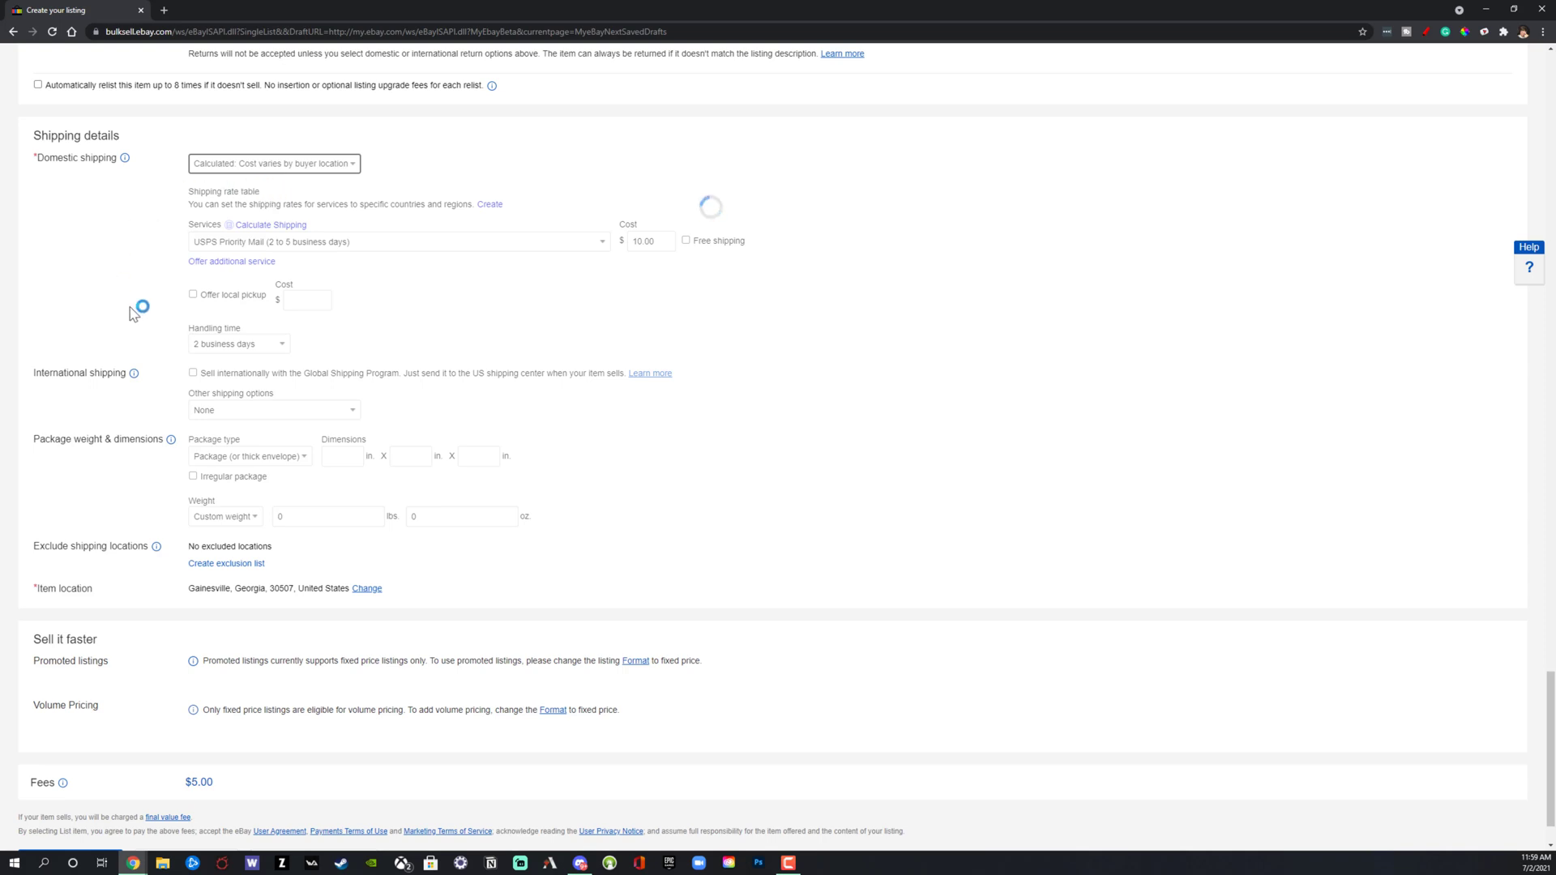
click(257, 166)
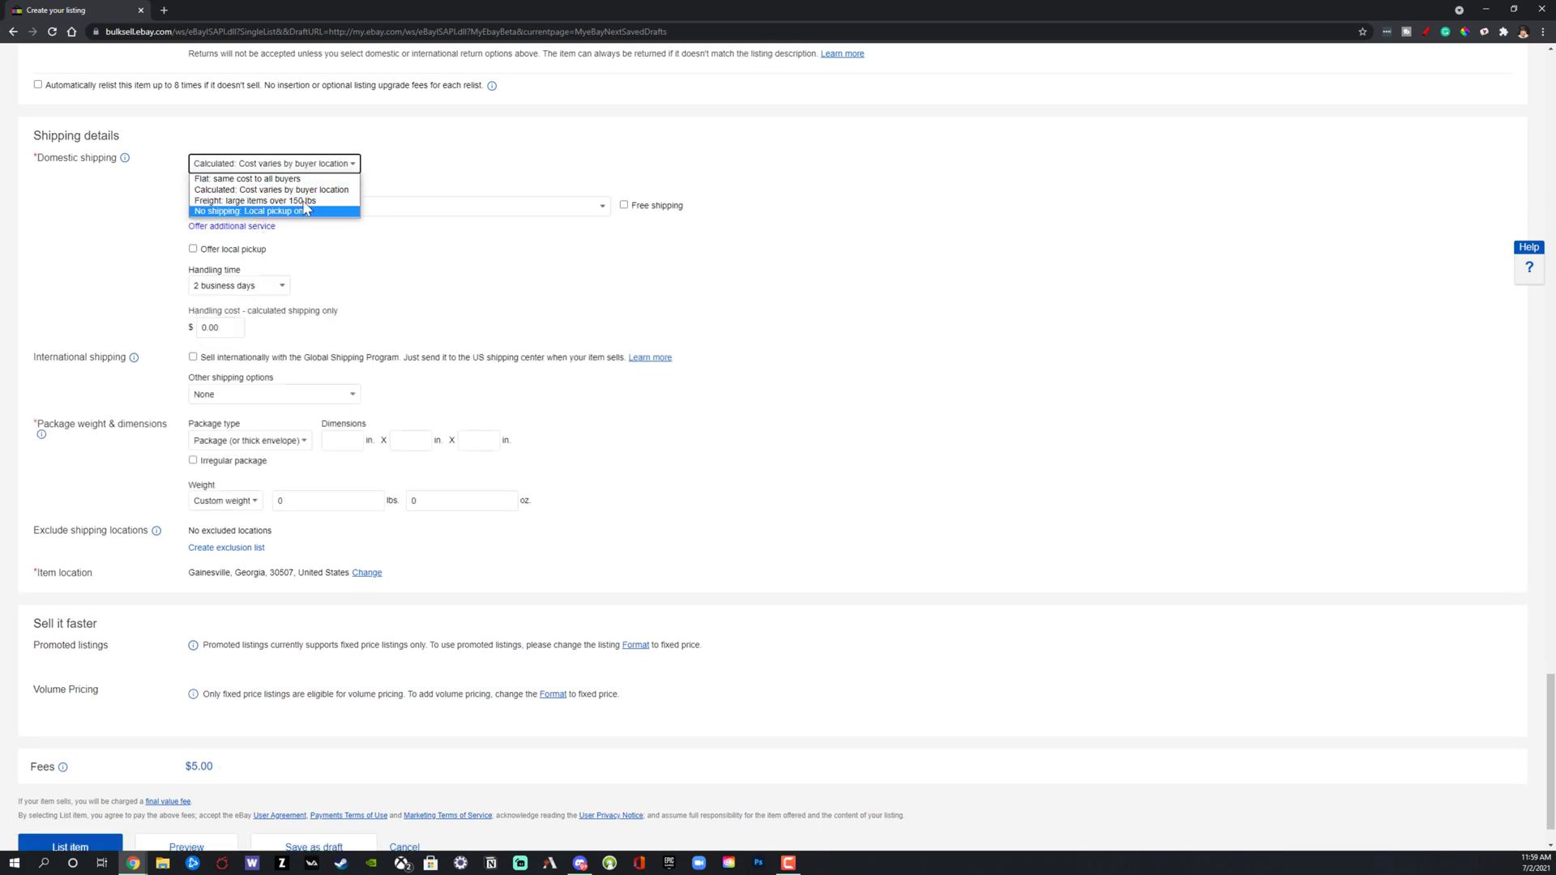
click(236, 179)
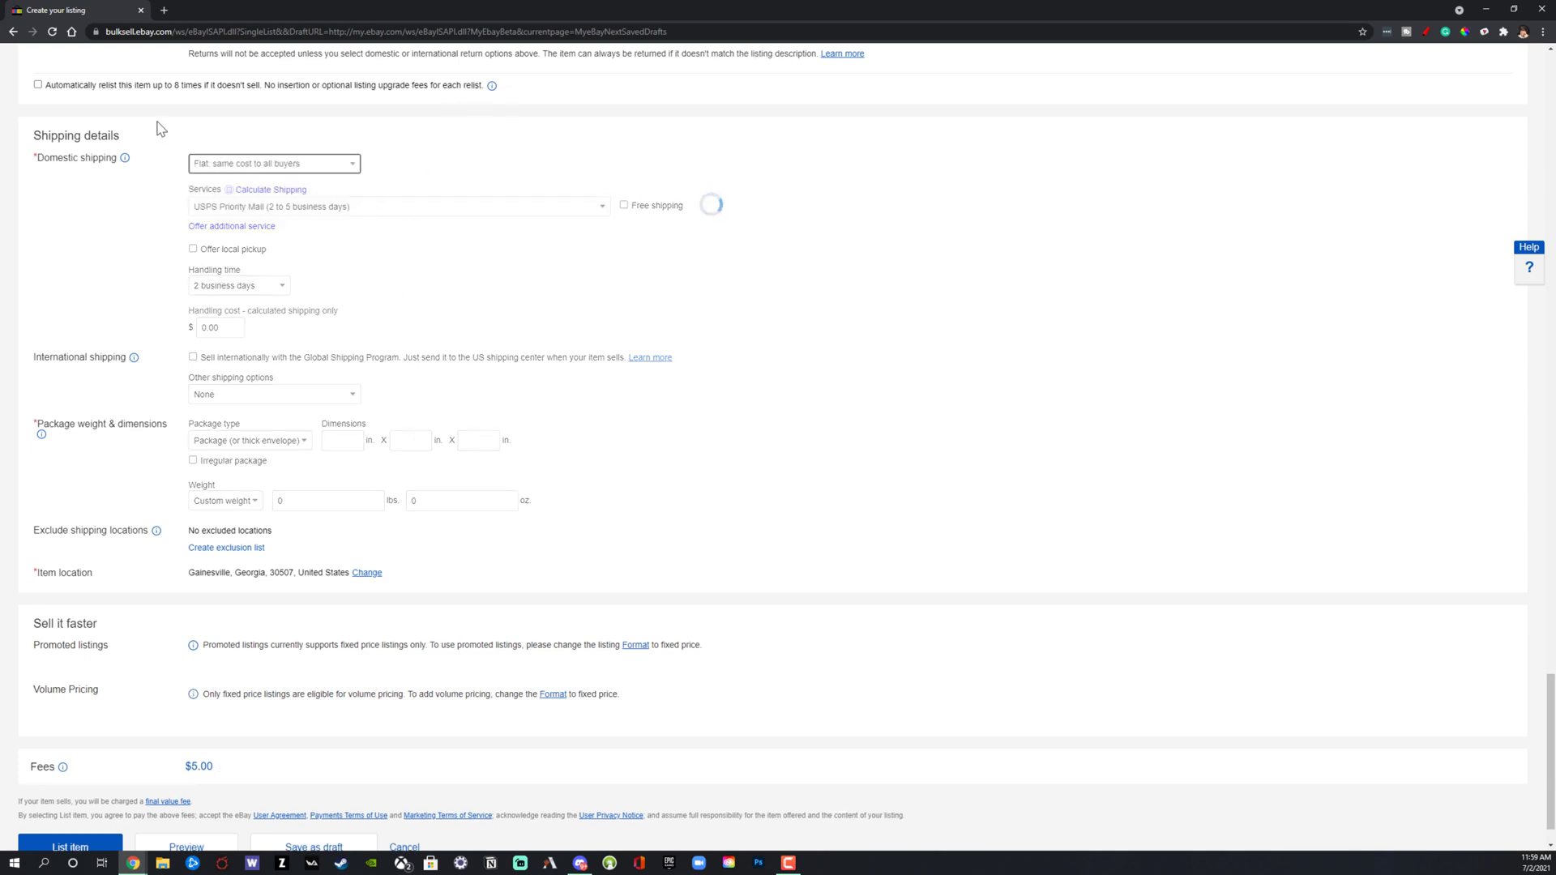
Compare free shipping with a $10.00 cost for the domestic USPS Priority Mail service, and leave free shipping selected.
click(686, 241)
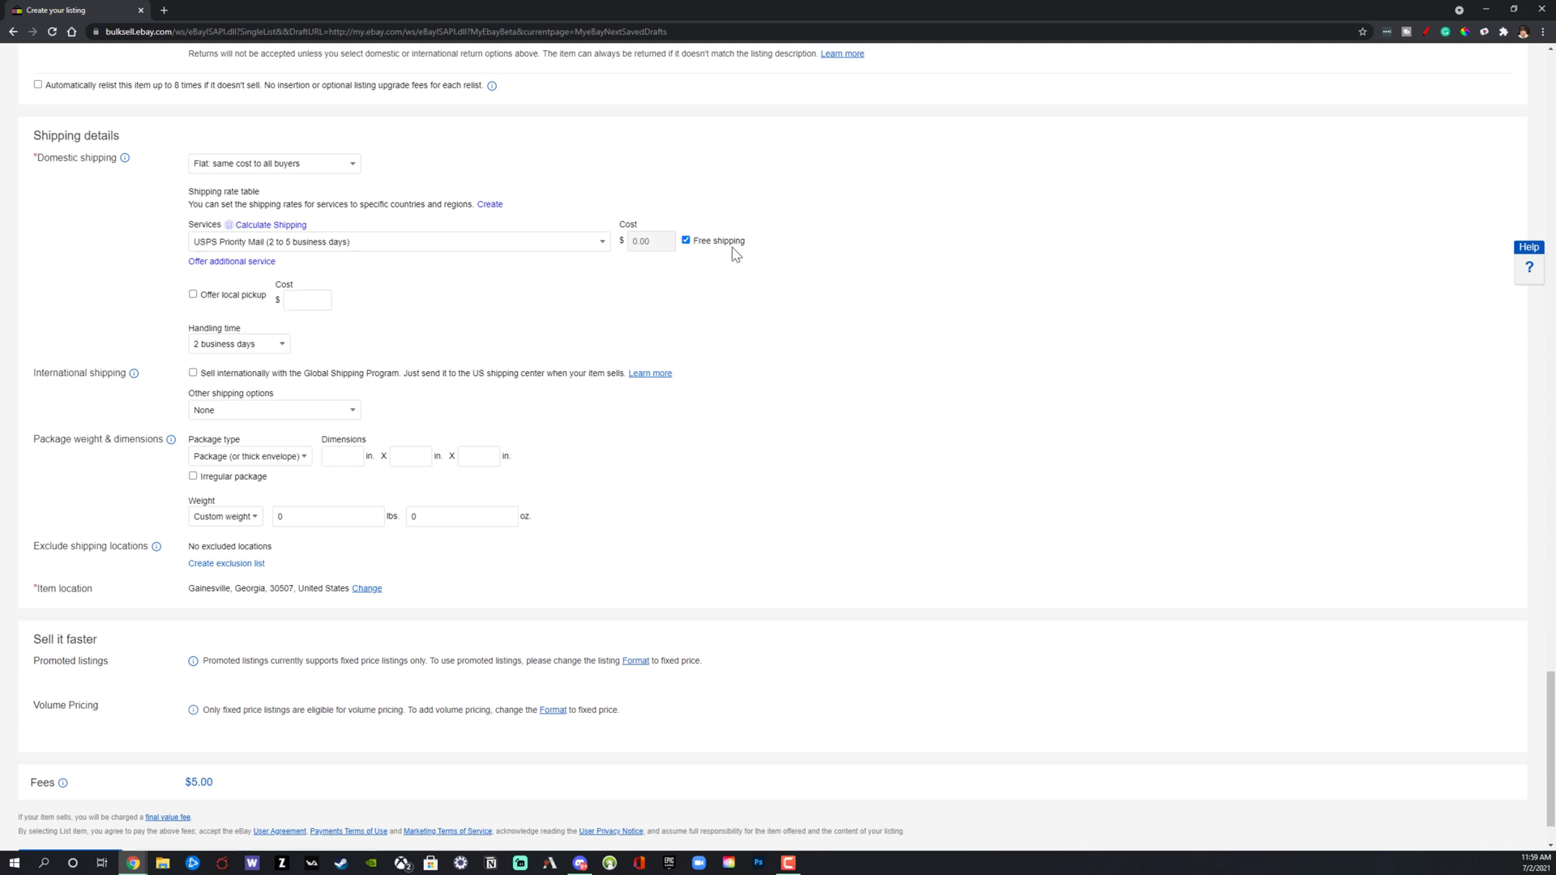
click(686, 241)
text(10.00)
click(707, 309)
click(687, 240)
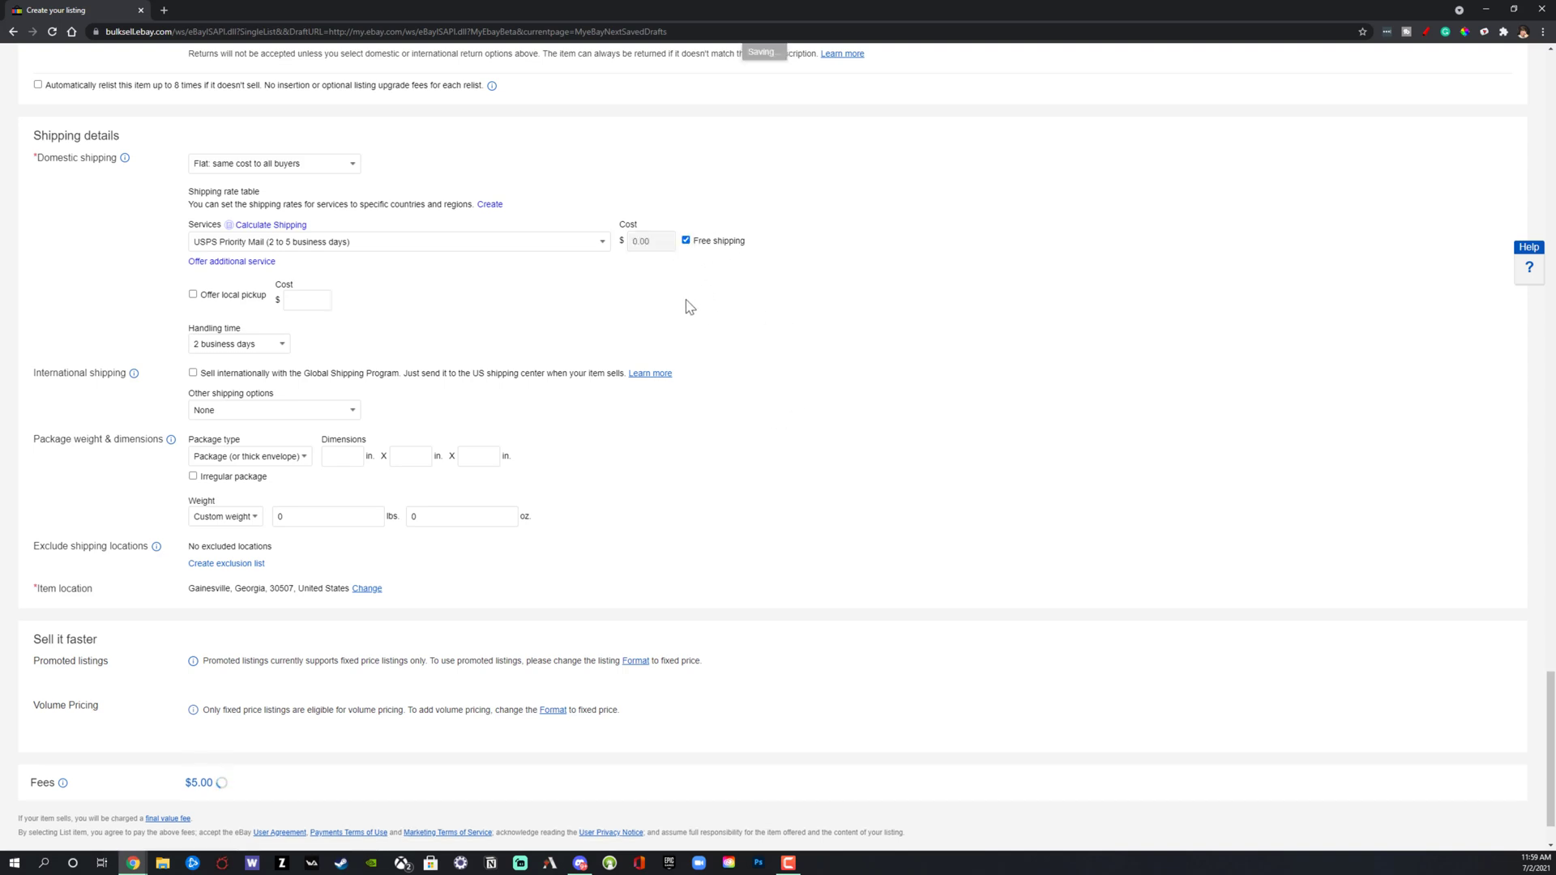
Look over the package dimensions and the explanation of the listing fees.
scroll(687, 309, down, 2)
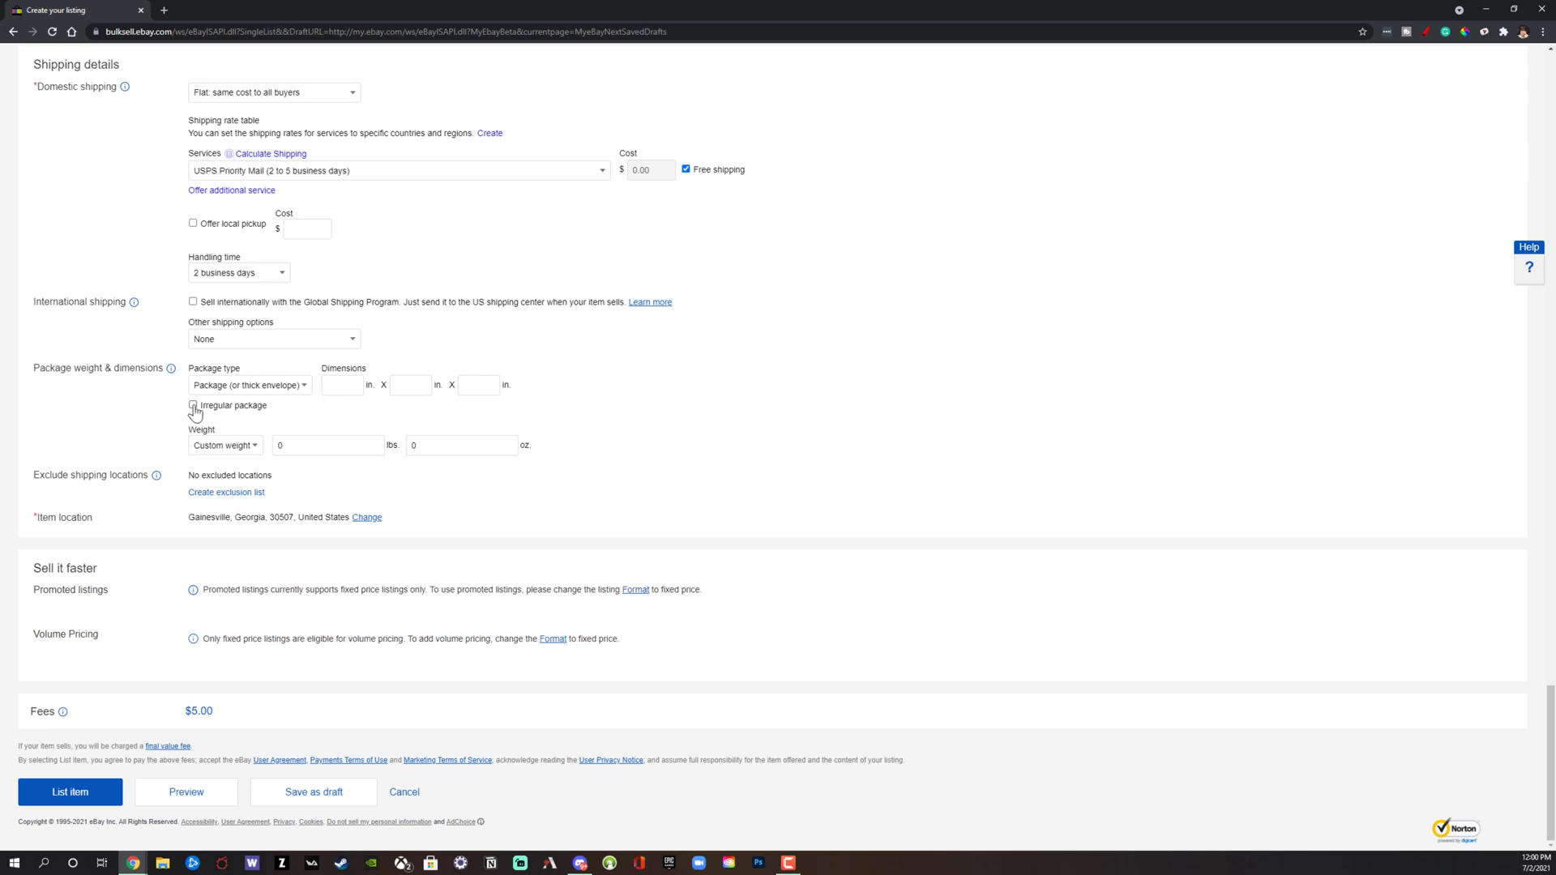
click(338, 385)
click(62, 711)
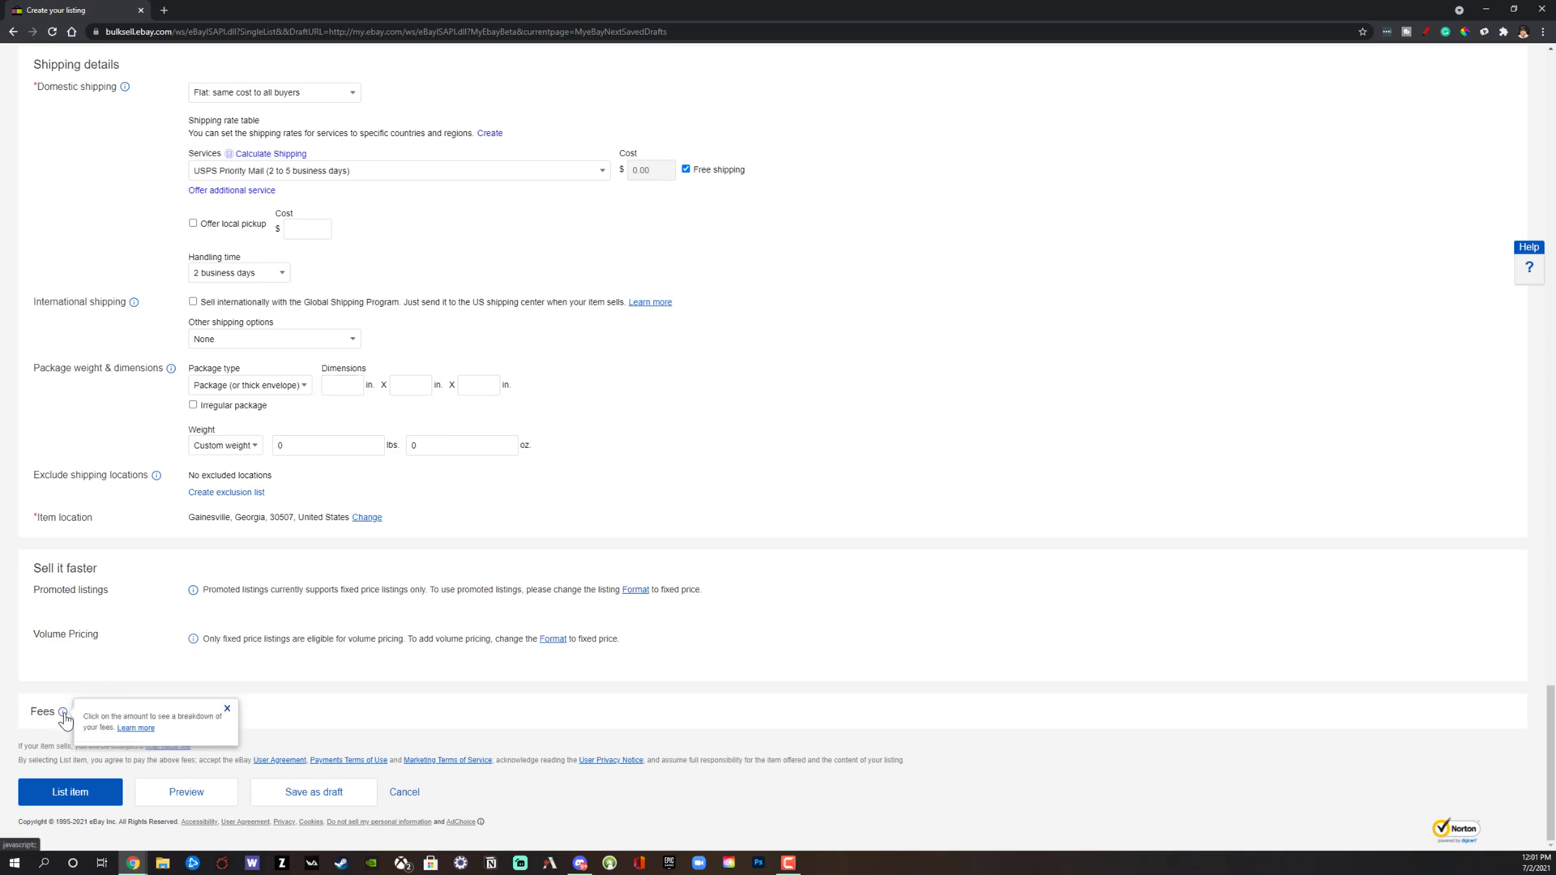
click(364, 687)
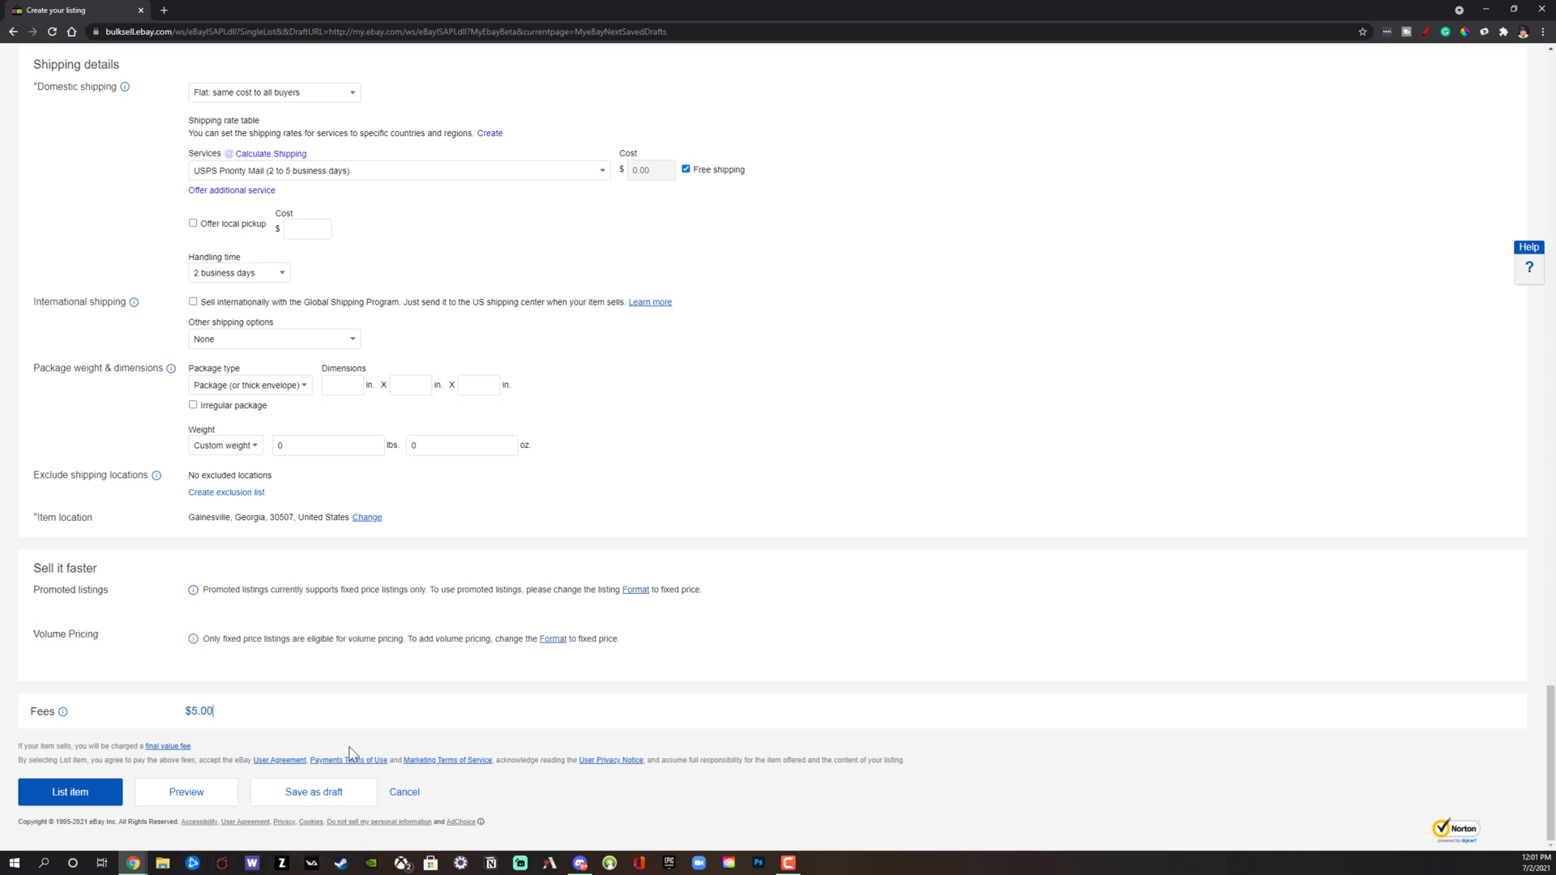
Preview the listing page from photo to description, close the preview, and save the listing as a draft.
click(194, 801)
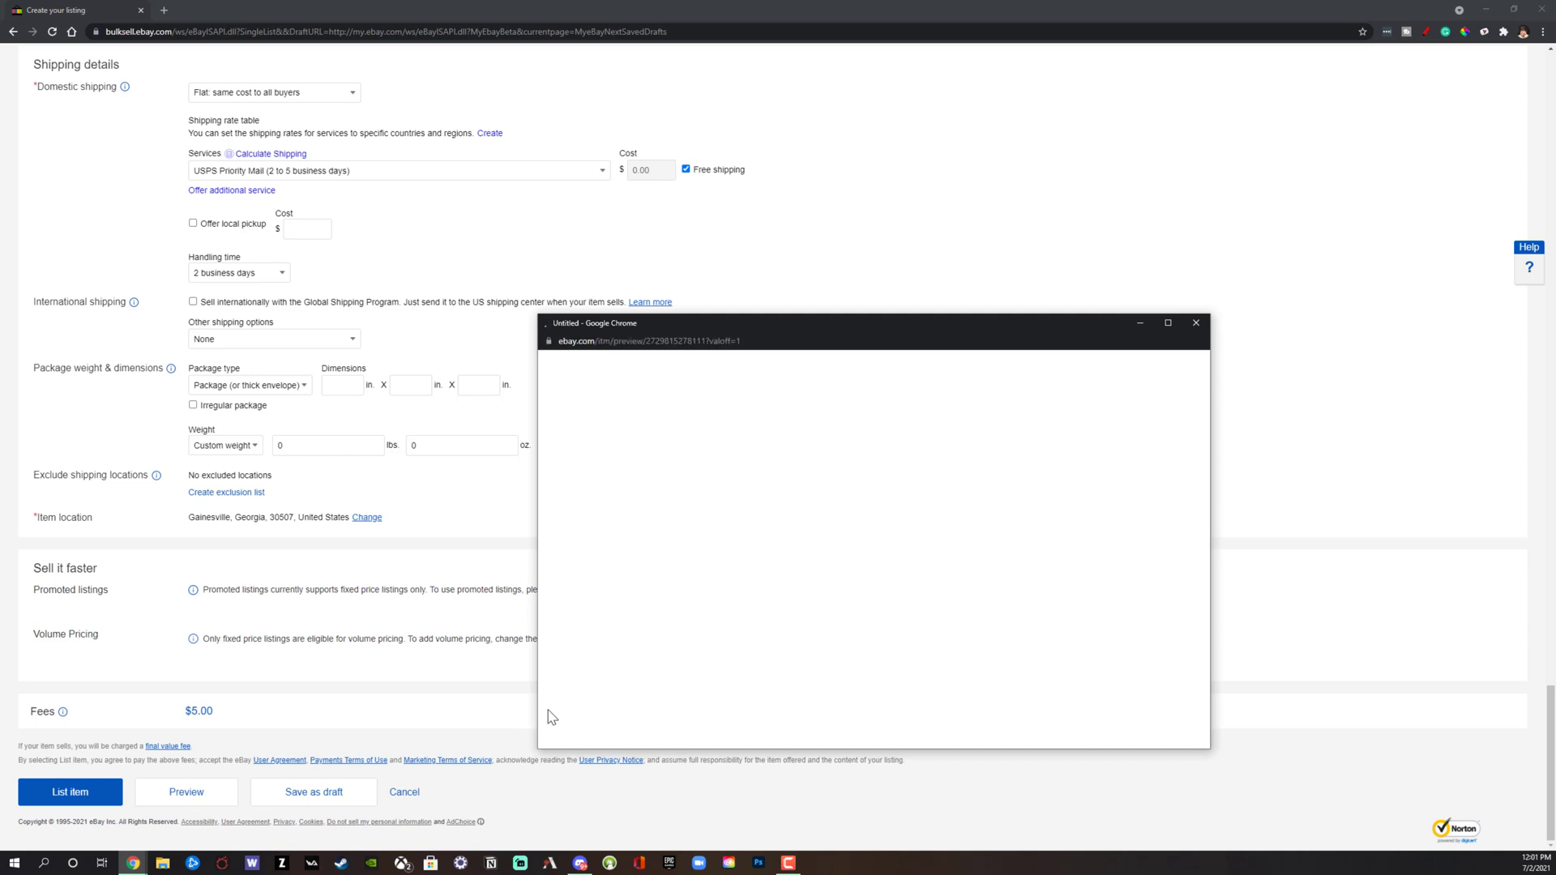
double_click(852, 326)
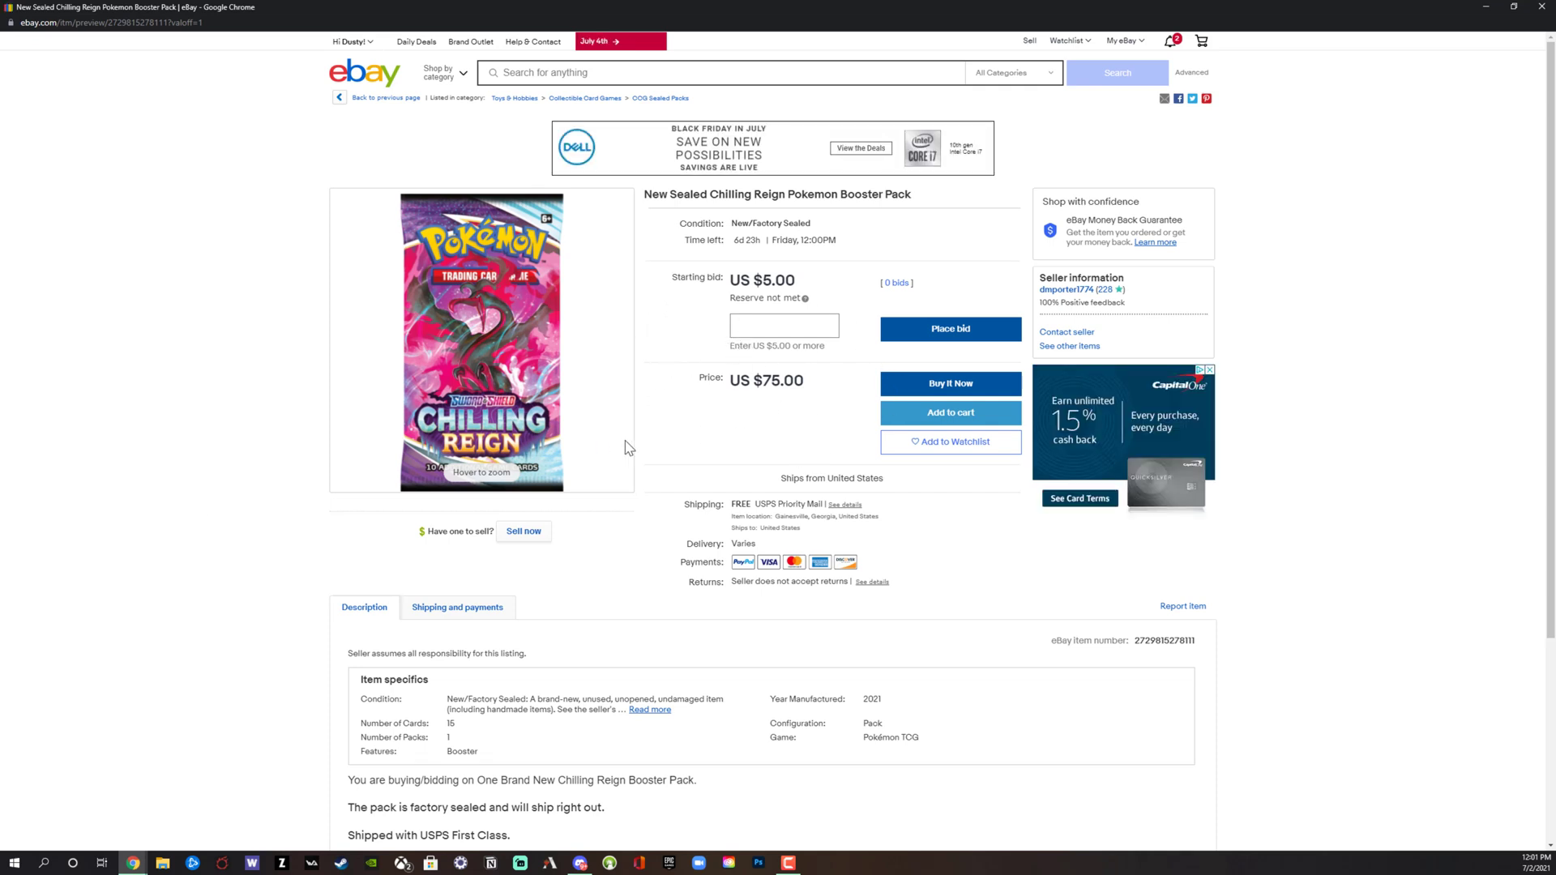
scroll(620, 508, down, 4)
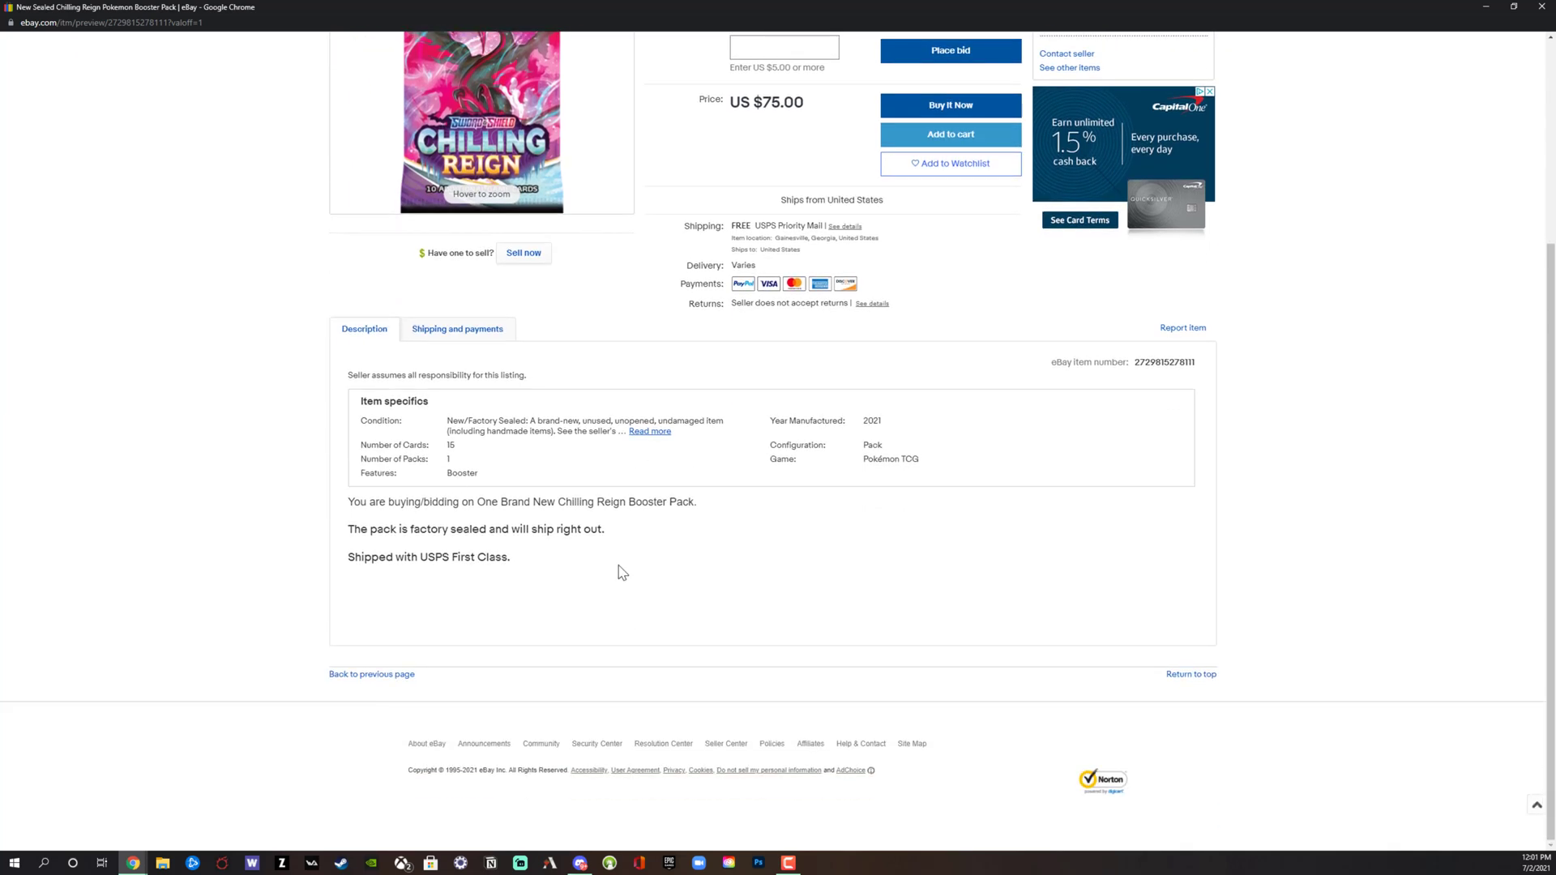
scroll(618, 573, up, 4)
click(1541, 7)
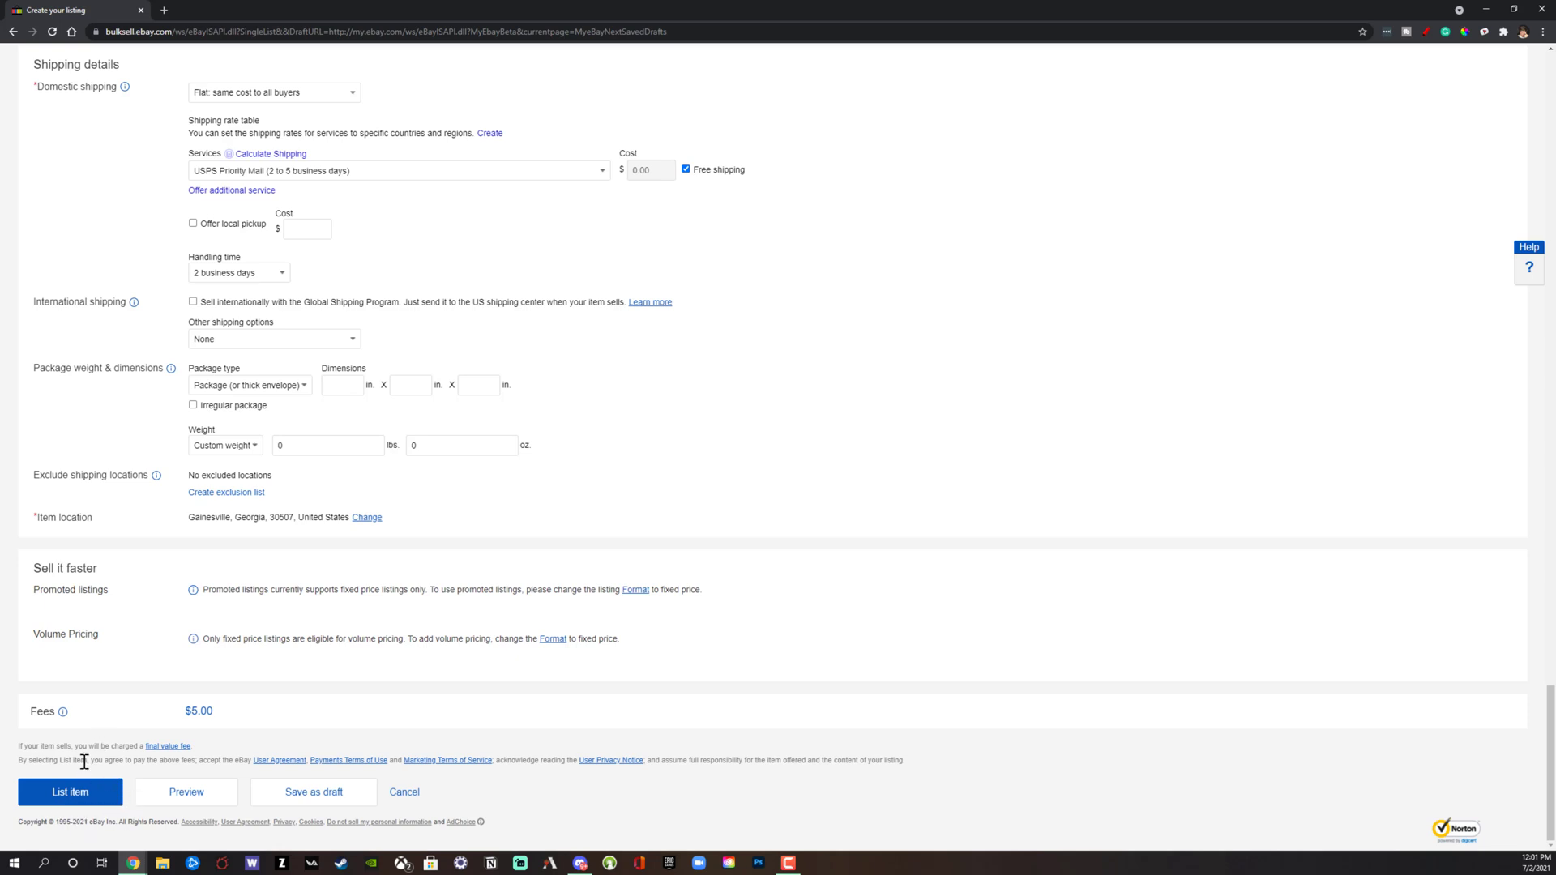
click(290, 801)
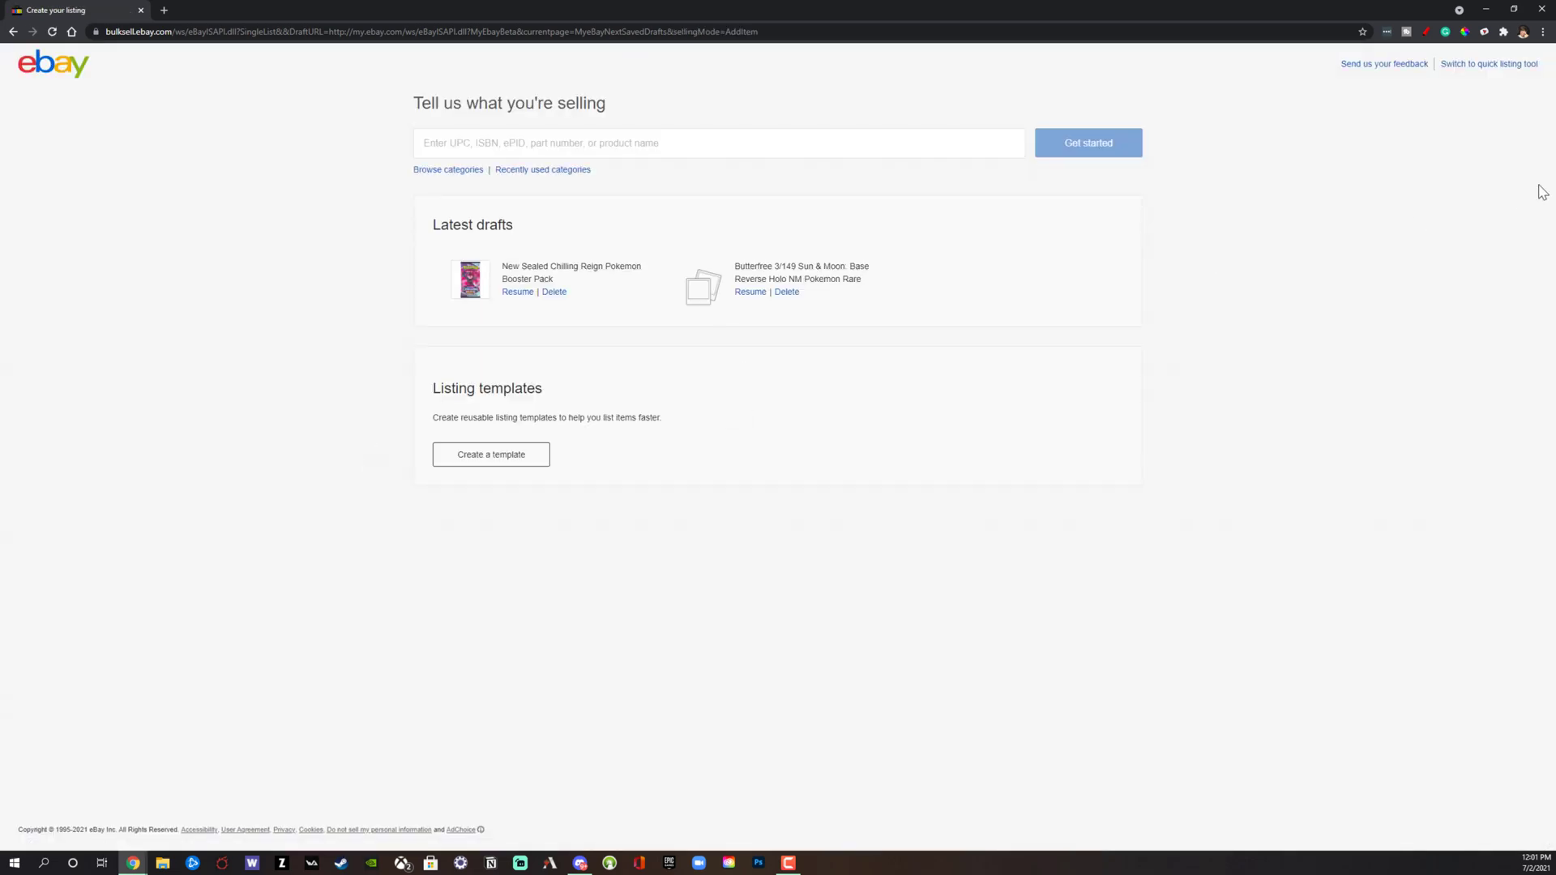
Open the My eBay selling overview and examine the unfinished drafts, selling promotions and monthly selling limits.
click(75, 78)
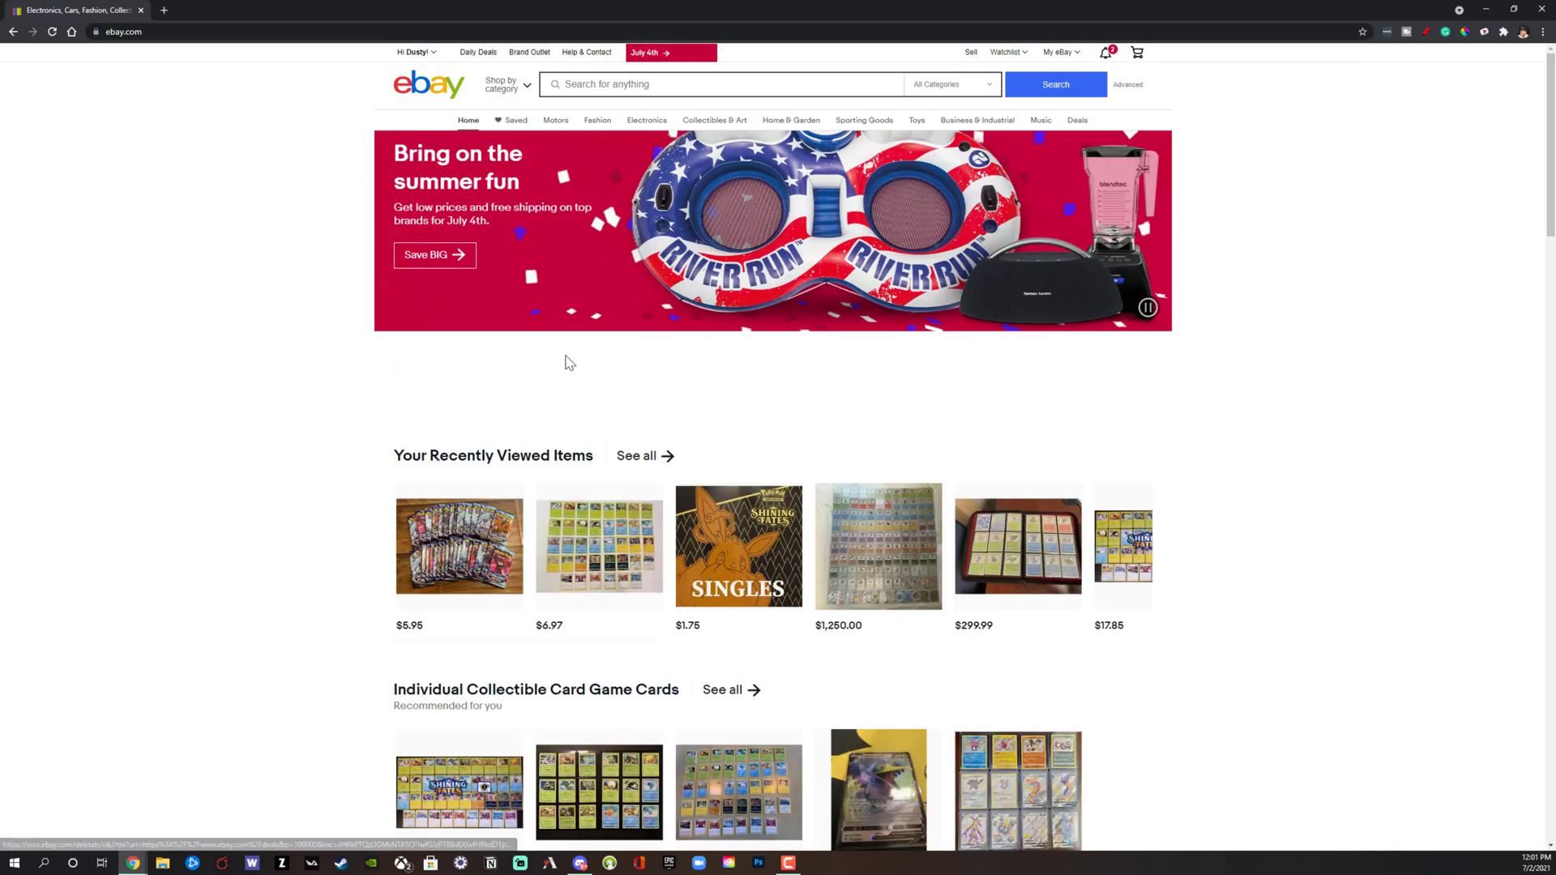
mouse_move(1058, 52)
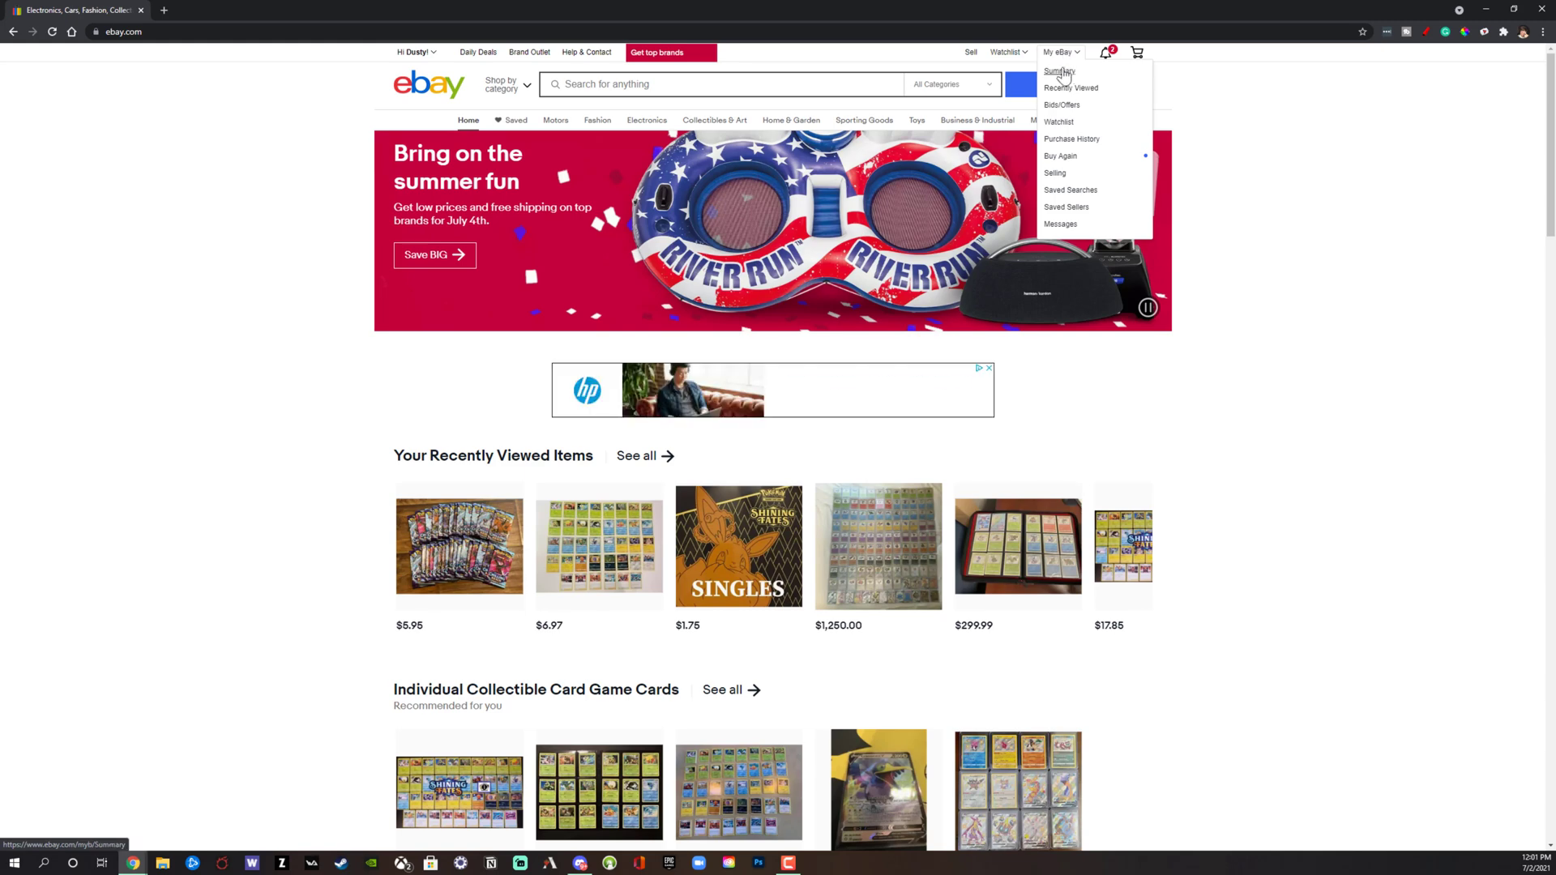
click(1055, 173)
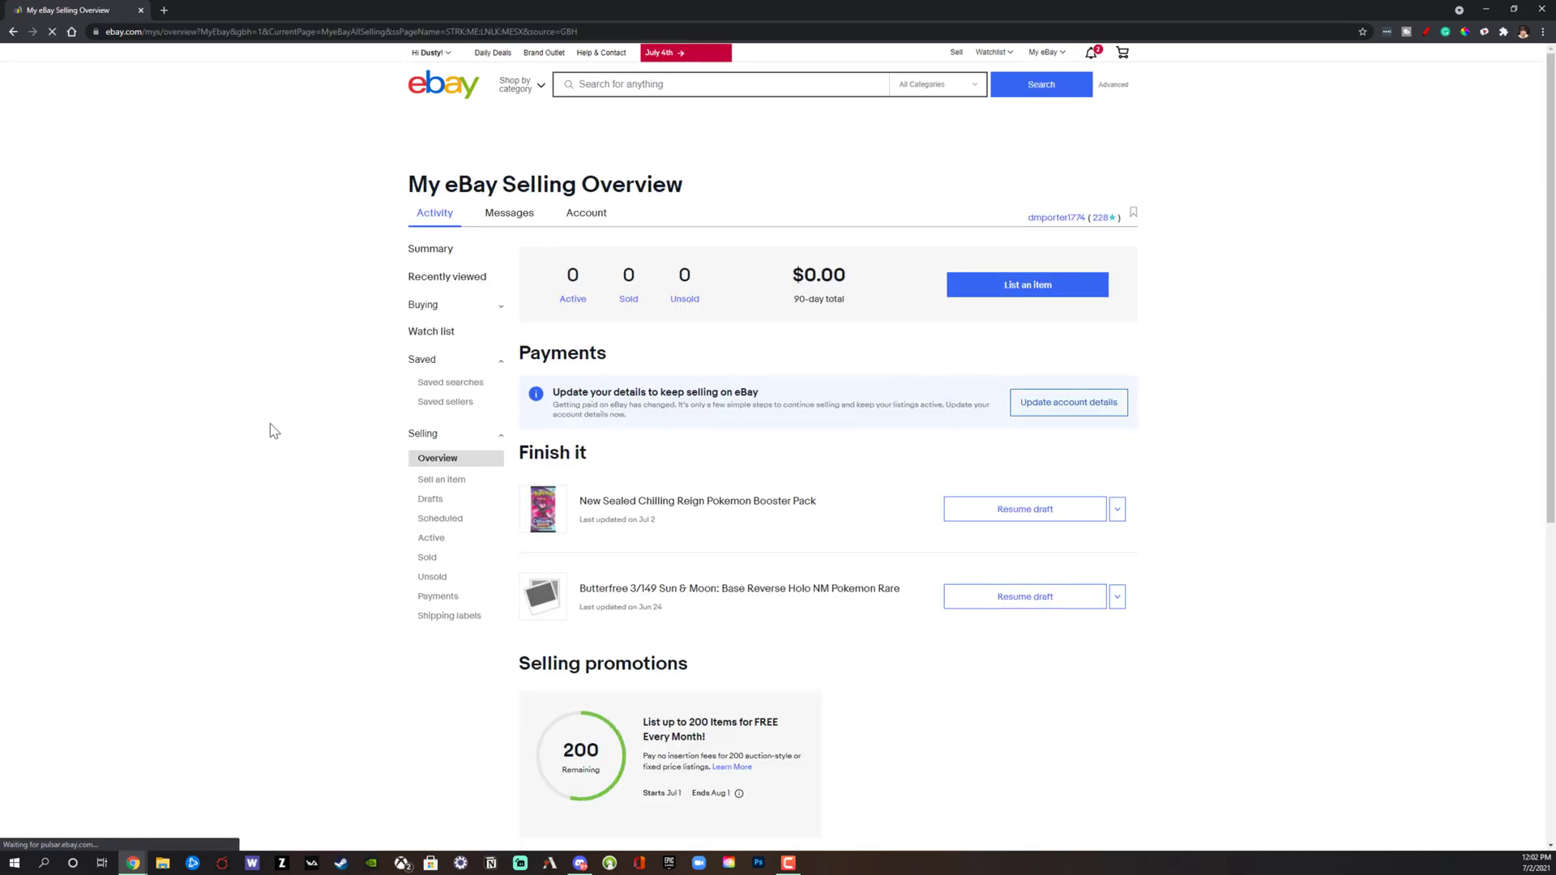
scroll(313, 430, down, 1)
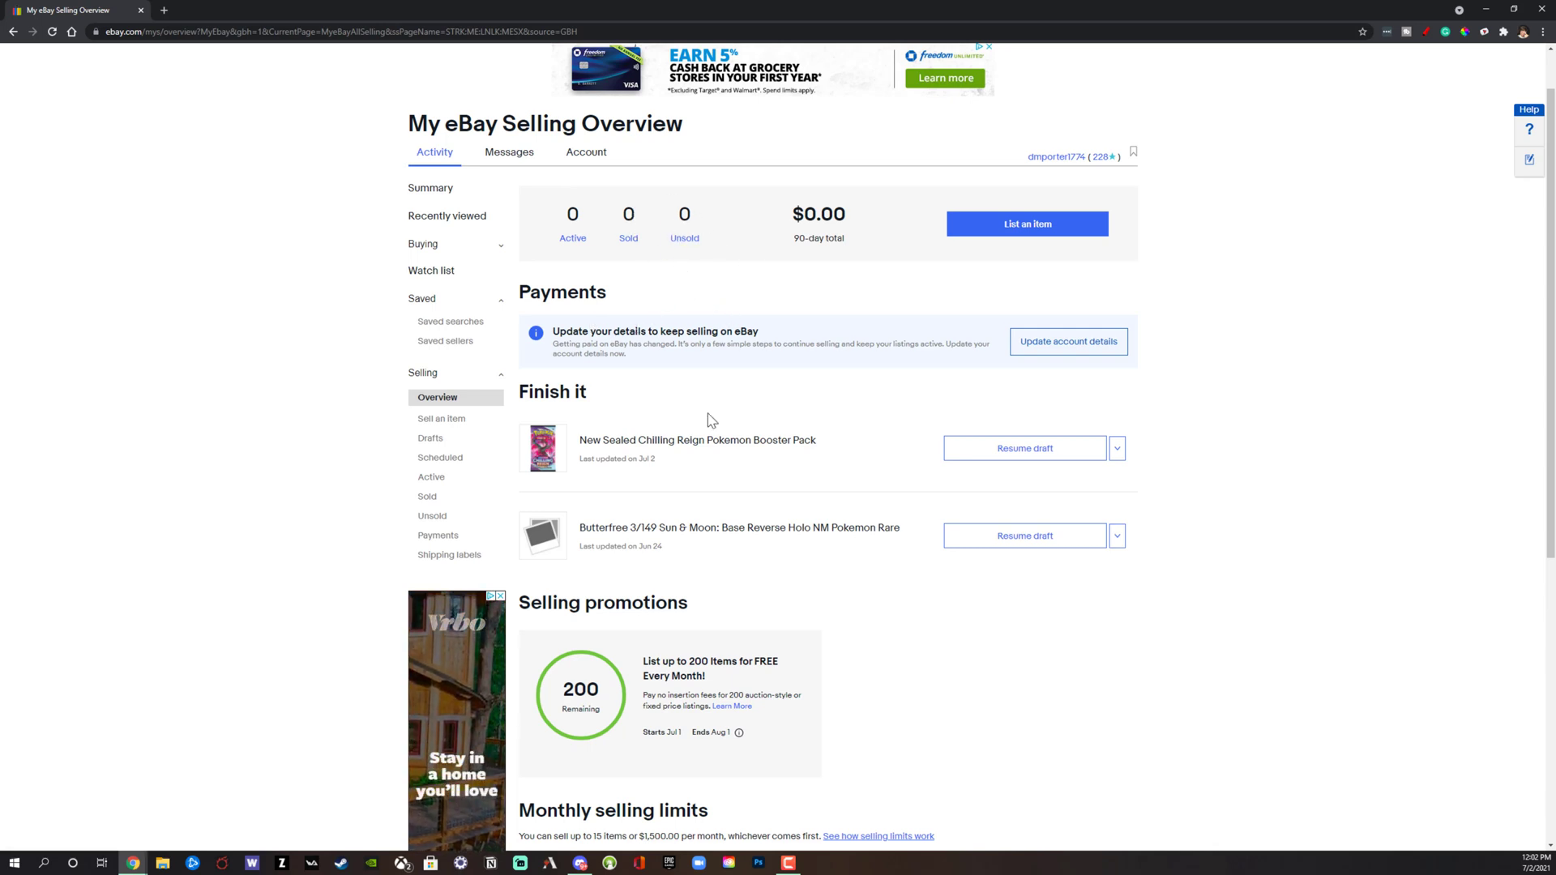
scroll(705, 405, down, 2)
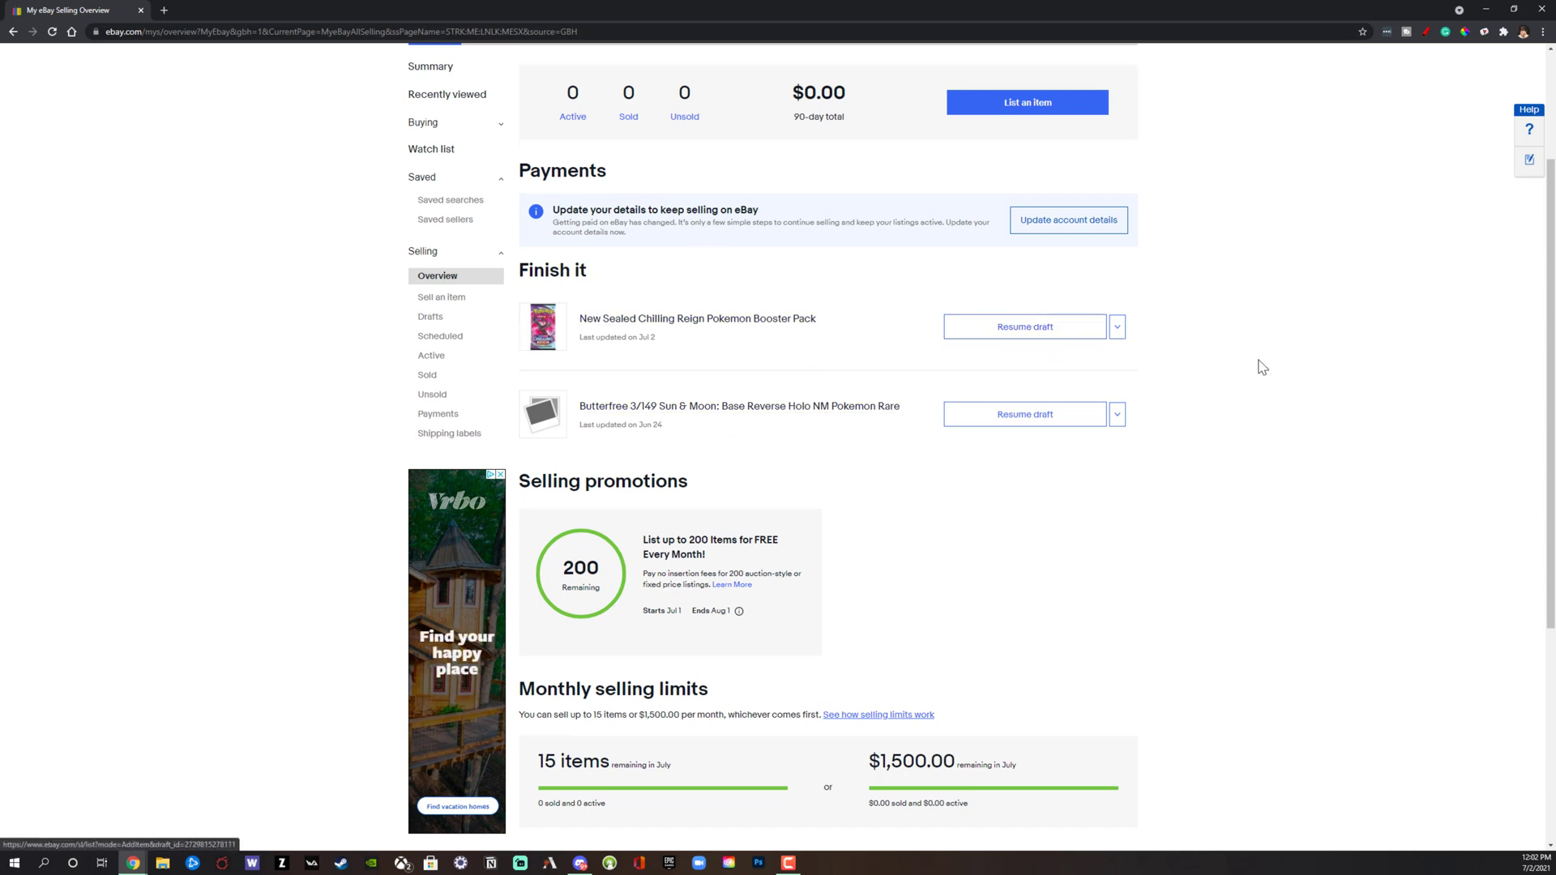
scroll(1307, 361, down, 2)
scroll(1308, 363, down, 1)
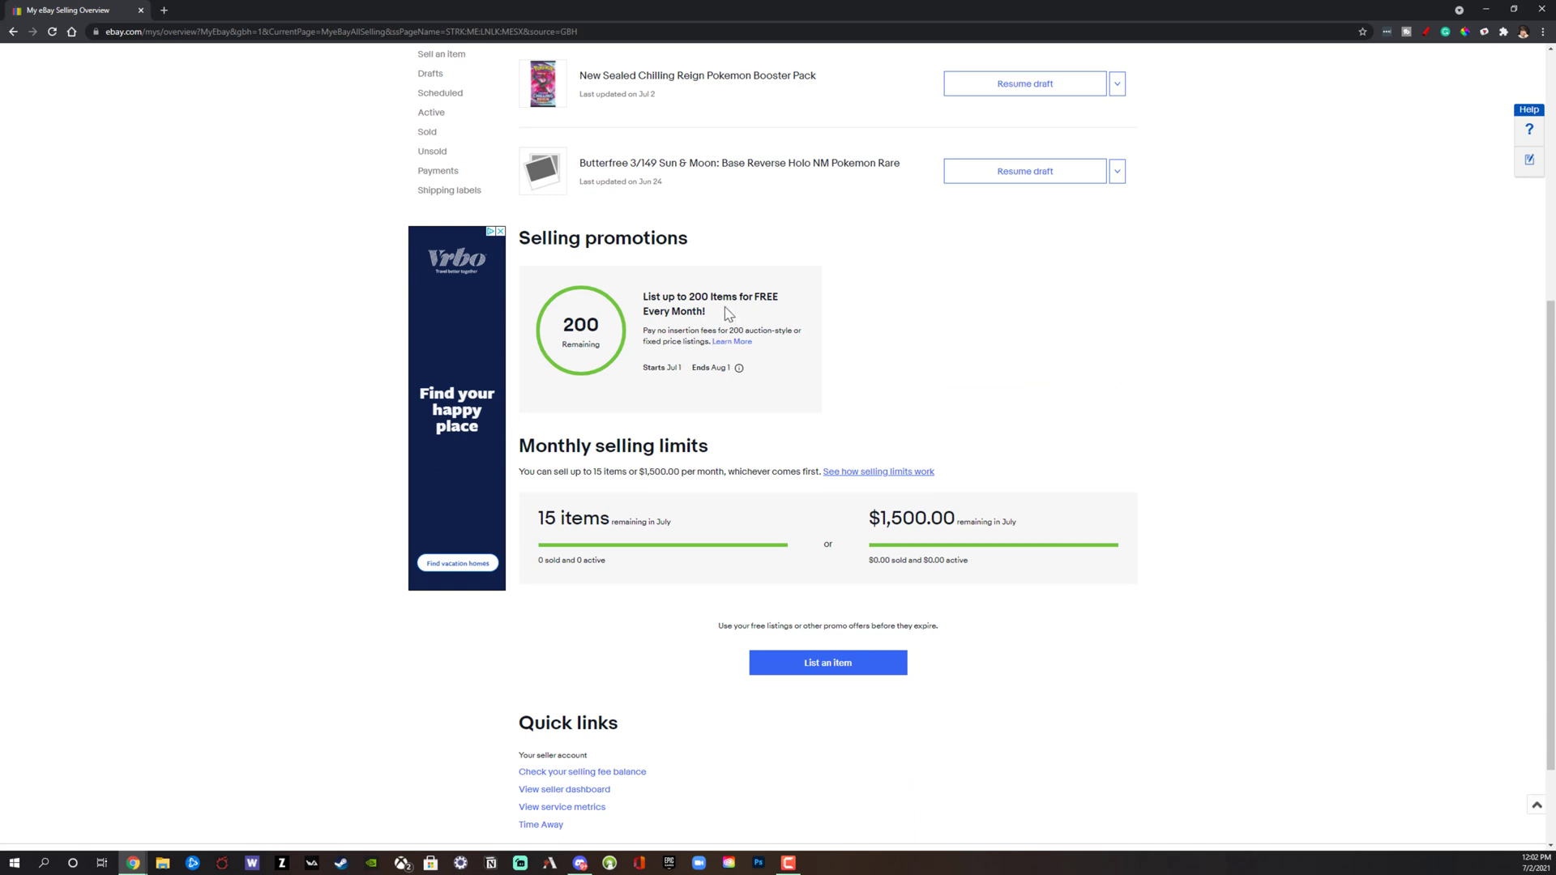
Open the help page on how selling limits work, read about limit increases and category limits, and return to the selling overview.
scroll(1229, 330, down, 2)
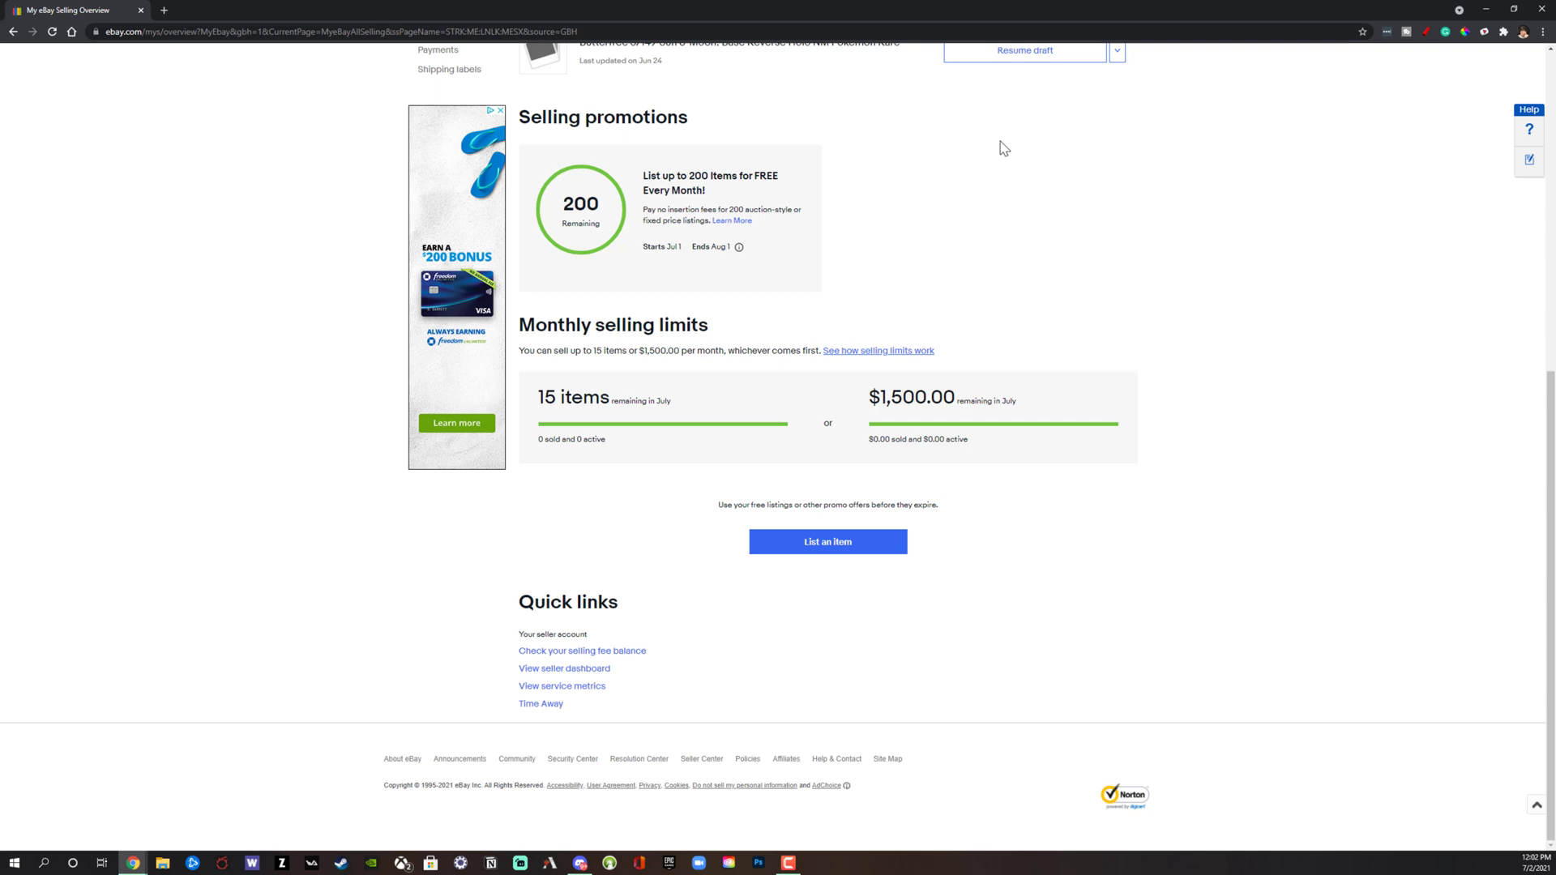
click(898, 353)
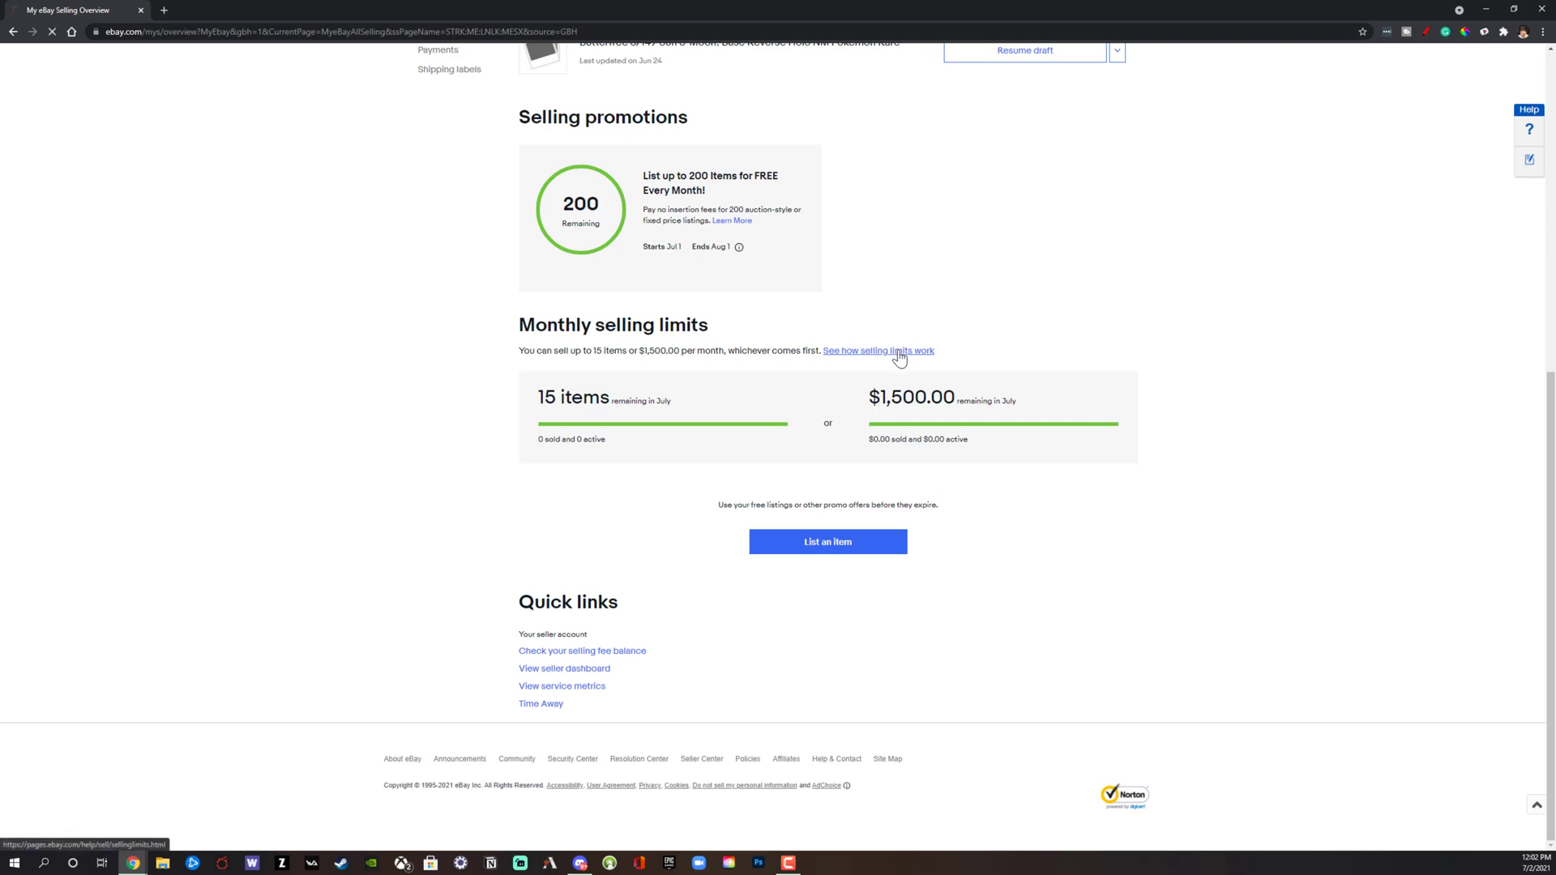
scroll(531, 444, down, 9)
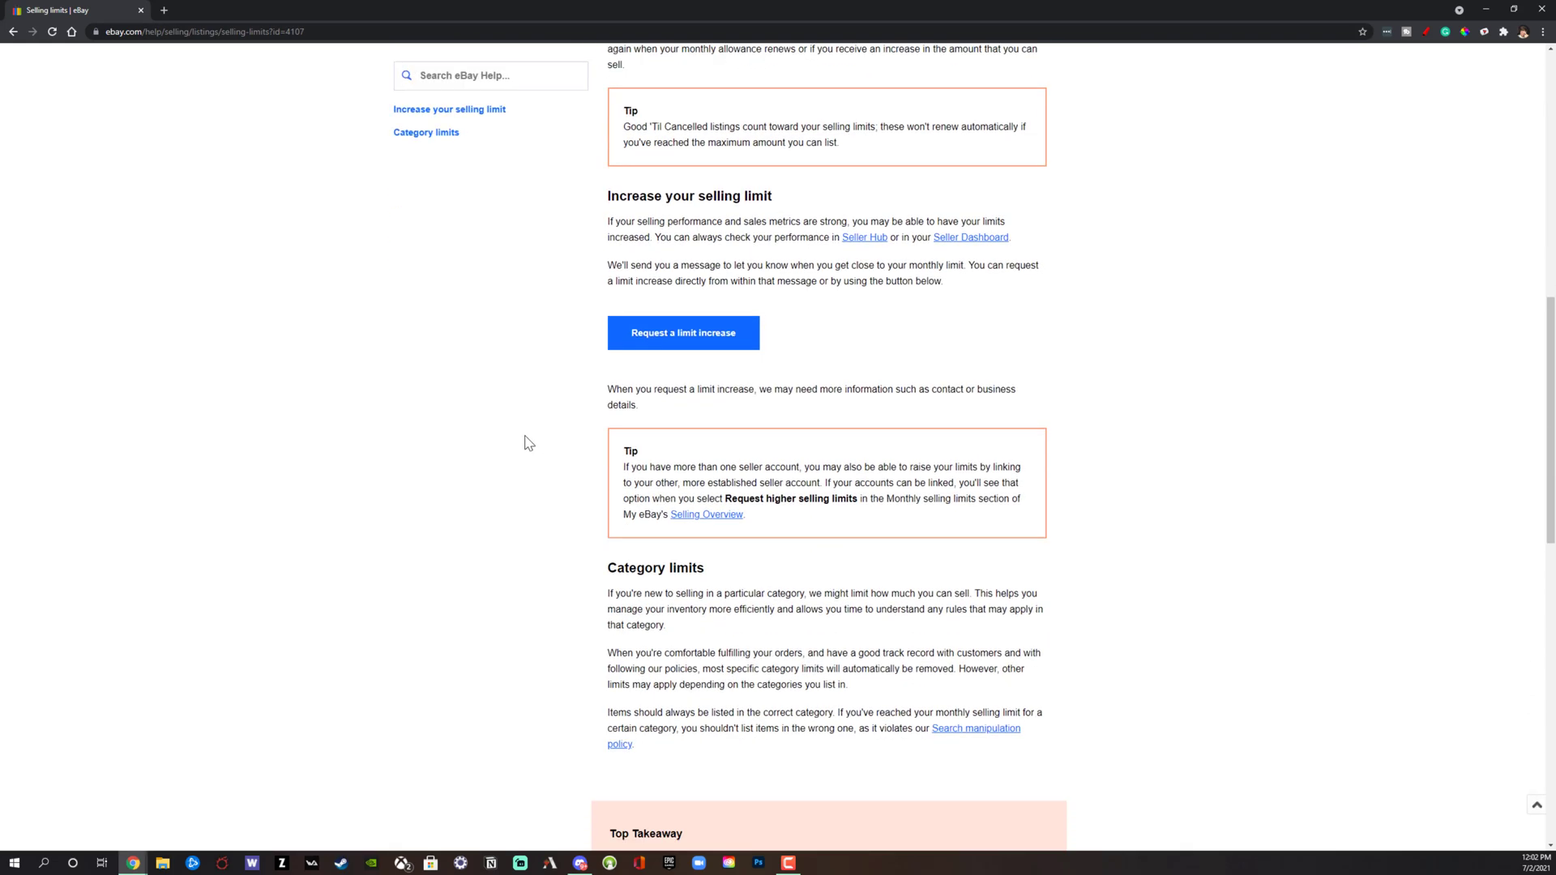
scroll(567, 431, down, 5)
scroll(557, 429, down, 3)
scroll(243, 173, up, 5)
click(12, 32)
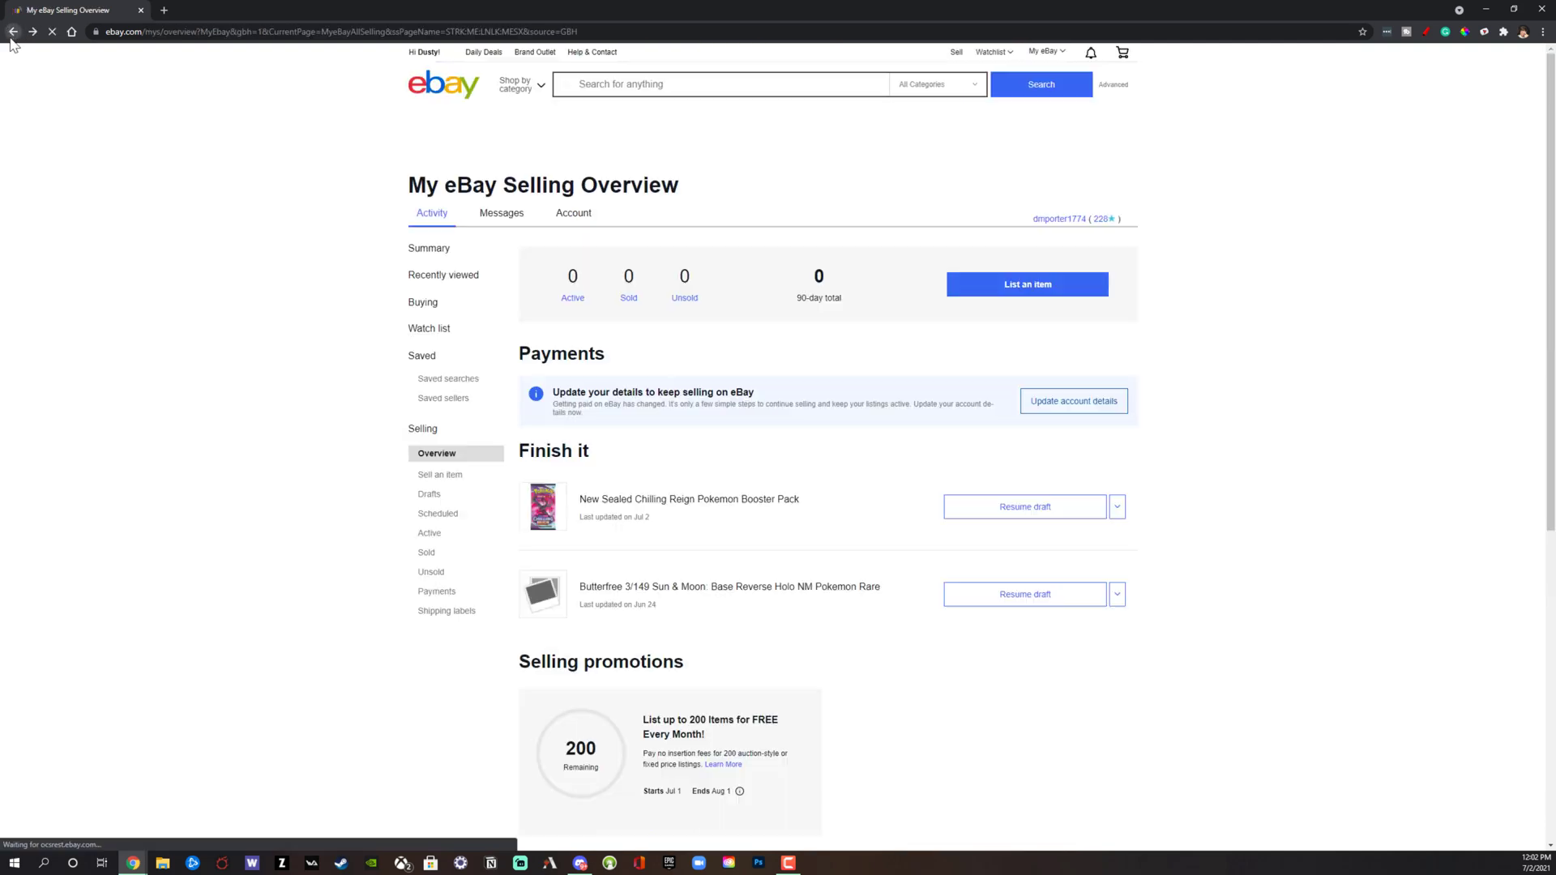
scroll(273, 435, up, 5)
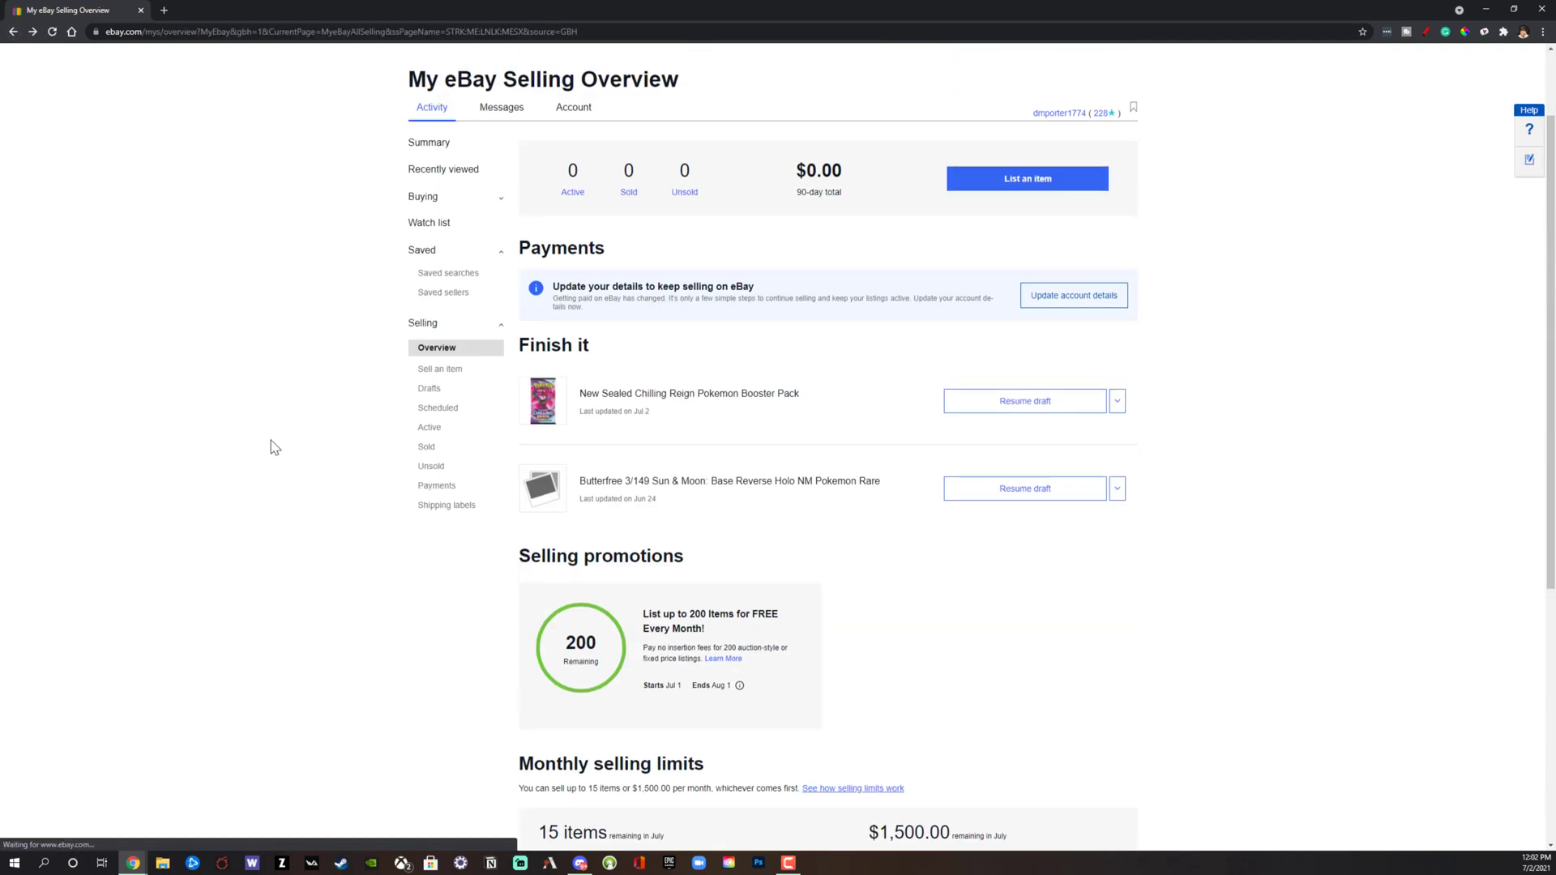
scroll(272, 436, up, 2)
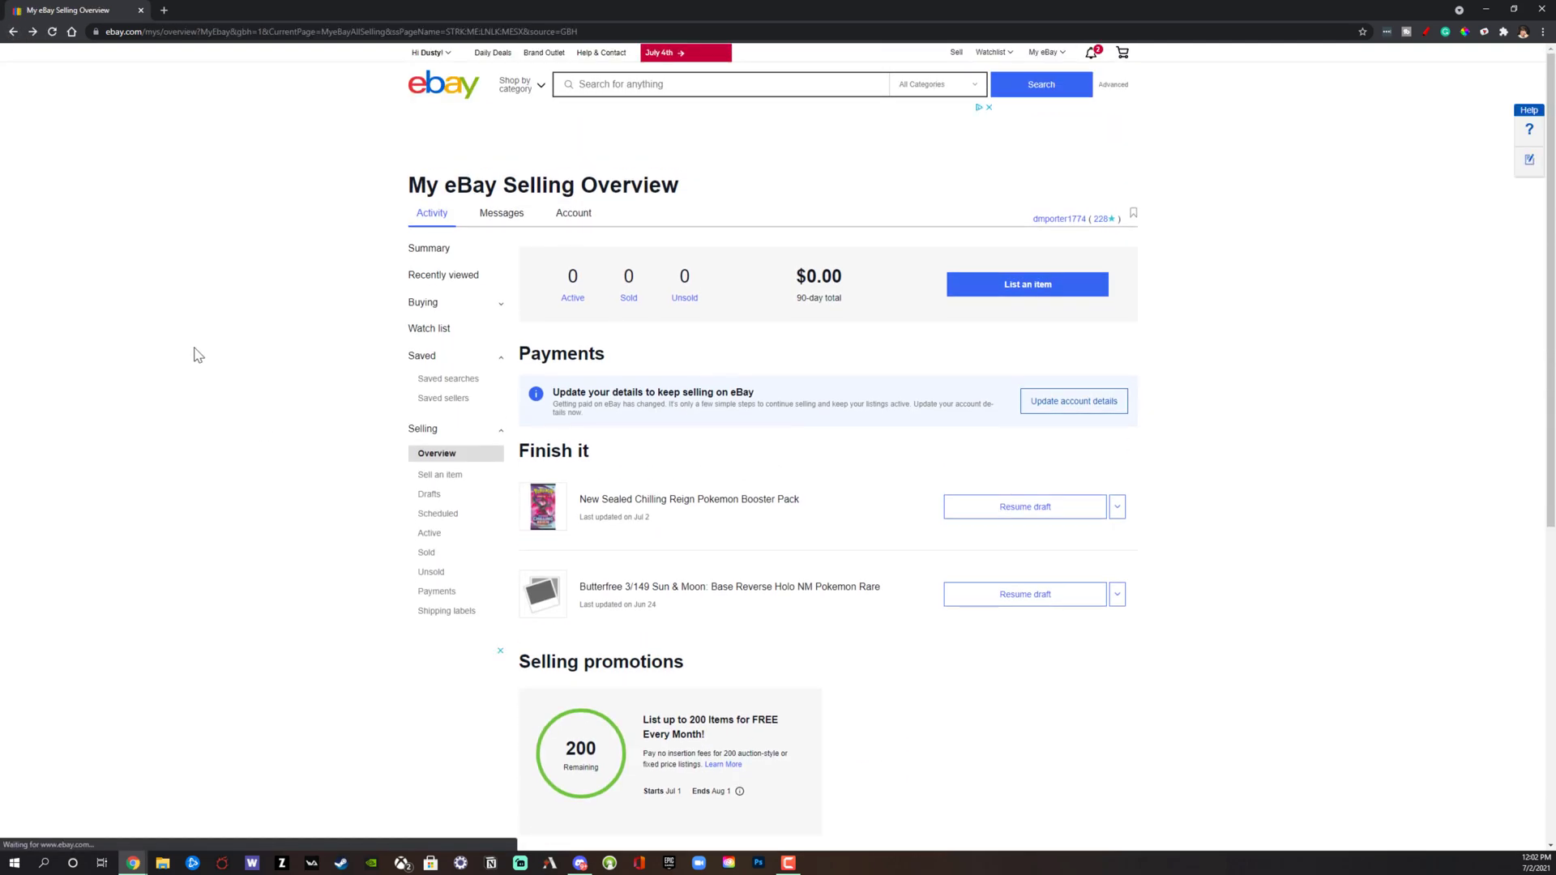